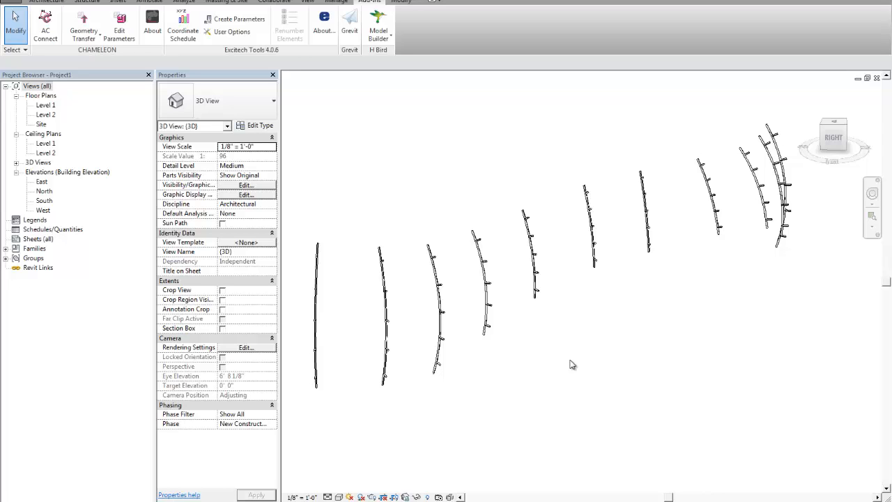
Select one of the curved adaptive arc members in the 3D view to inspect its properties
{"action": "middle_click_drag", "start_coordinate": [543, 378], "coordinate": [569, 389]}
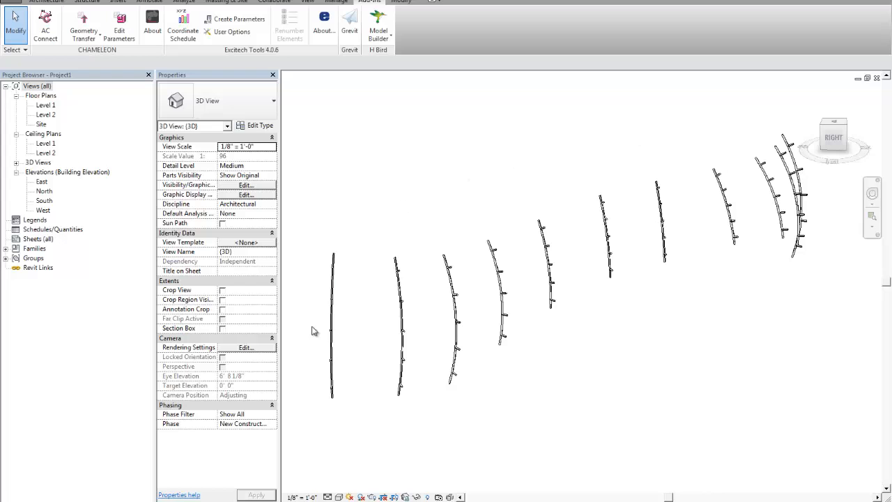
{"action": "scroll", "coordinate": [467, 335], "scroll_direction": "up", "scroll_amount": 2}
{"action": "scroll", "coordinate": [467, 334], "scroll_direction": "up", "scroll_amount": 3}
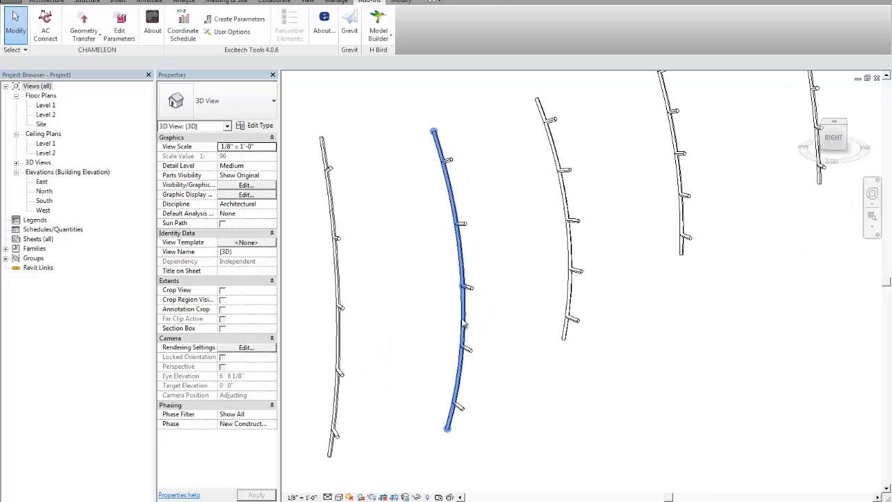
{"action": "left_click", "coordinate": [464, 322]}
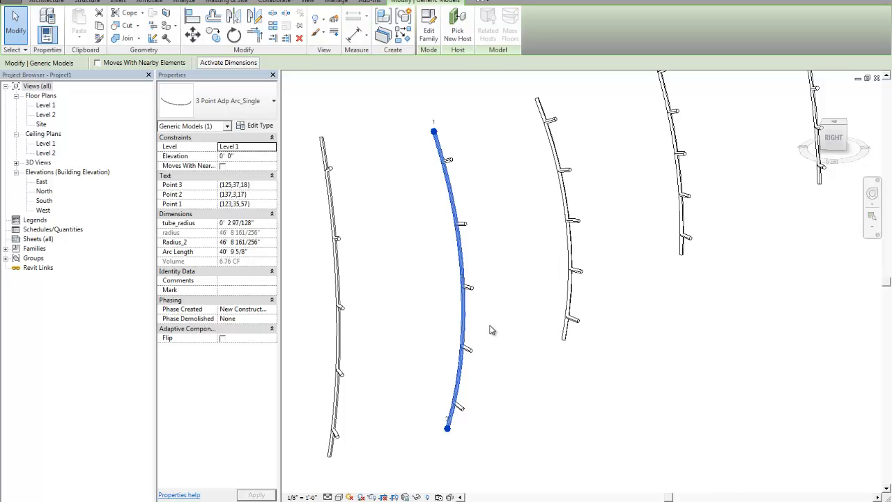
{"action": "left_click", "coordinate": [489, 322]}
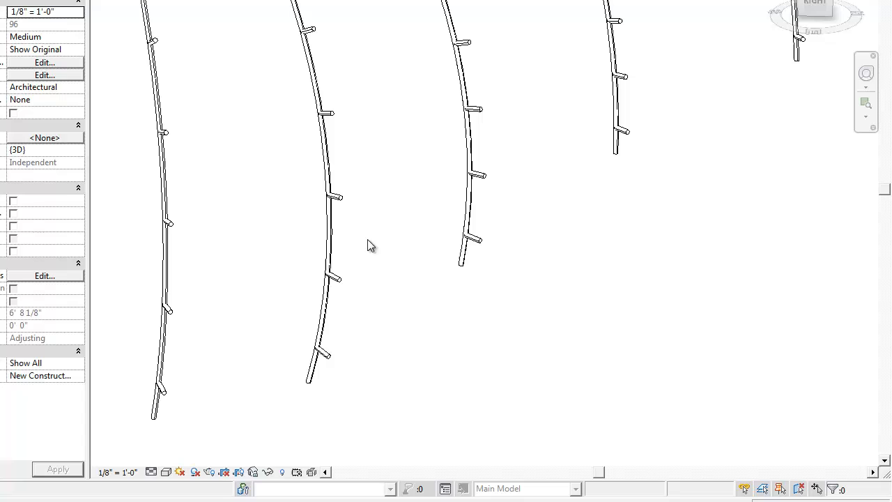
Examine the selected arc member and its studs from several angles
{"action": "left_click", "coordinate": [328, 237]}
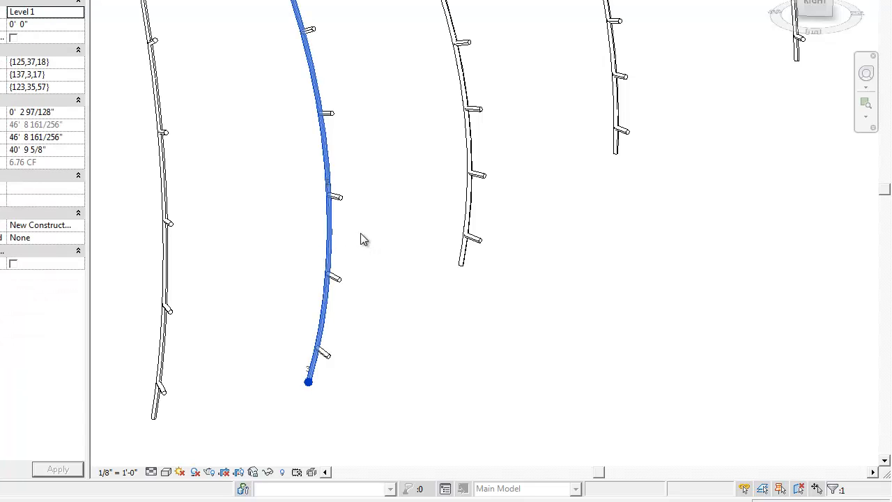
{"action": "middle_click_drag", "start_coordinate": [372, 258], "coordinate": [396, 260]}
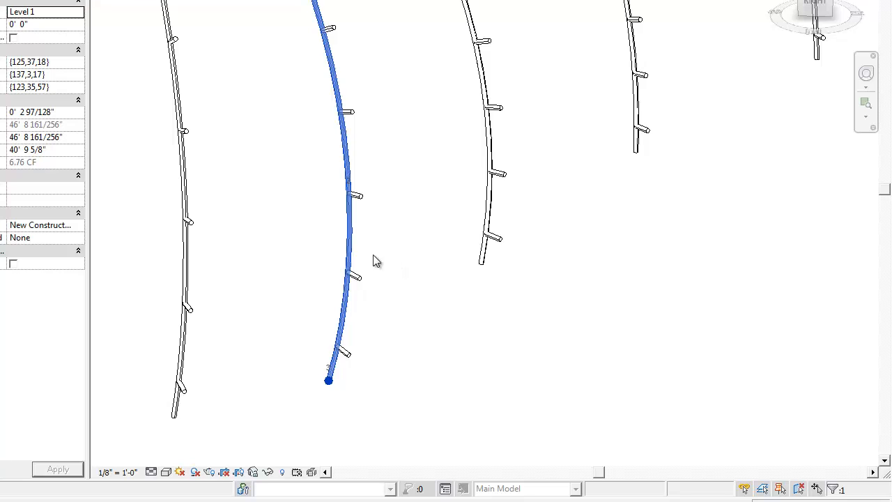
{"action": "middle_click_drag", "start_coordinate": [363, 228], "coordinate": [376, 227]}
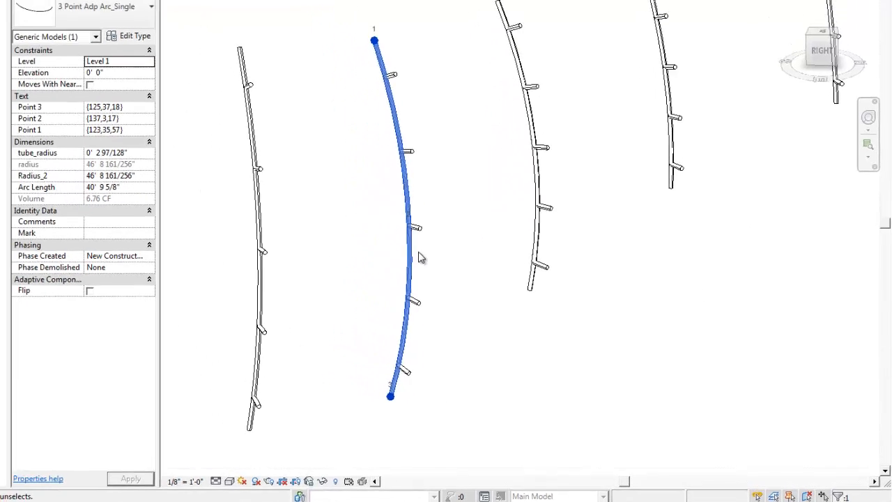
{"action": "scroll", "coordinate": [422, 258], "scroll_direction": "down", "scroll_amount": 5}
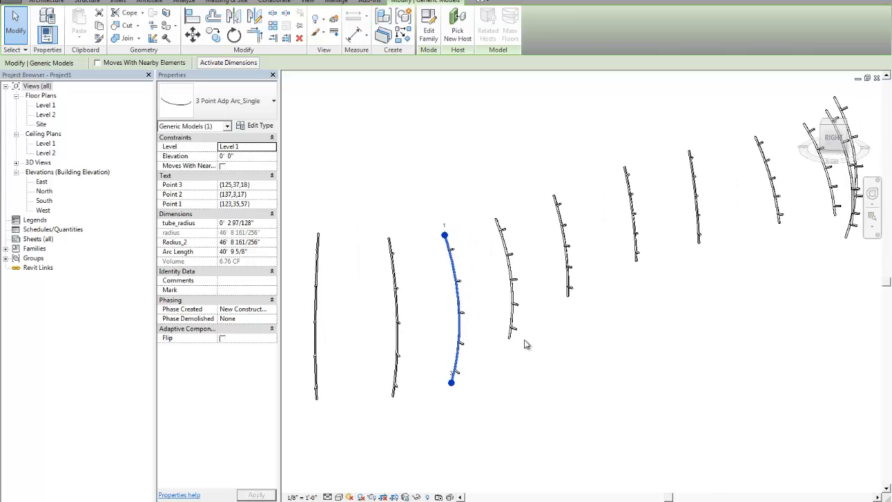
{"action": "scroll", "coordinate": [484, 347], "scroll_direction": "up", "scroll_amount": 3}
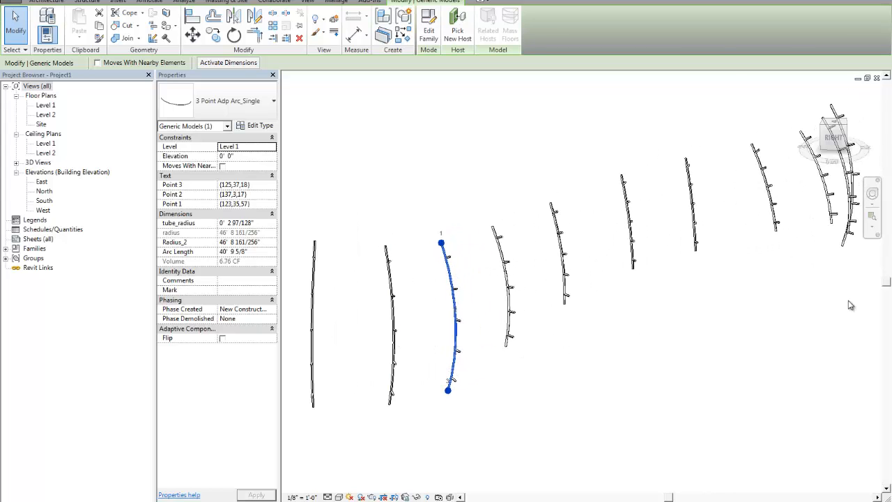
{"action": "scroll", "coordinate": [502, 342], "scroll_direction": "up", "scroll_amount": 4}
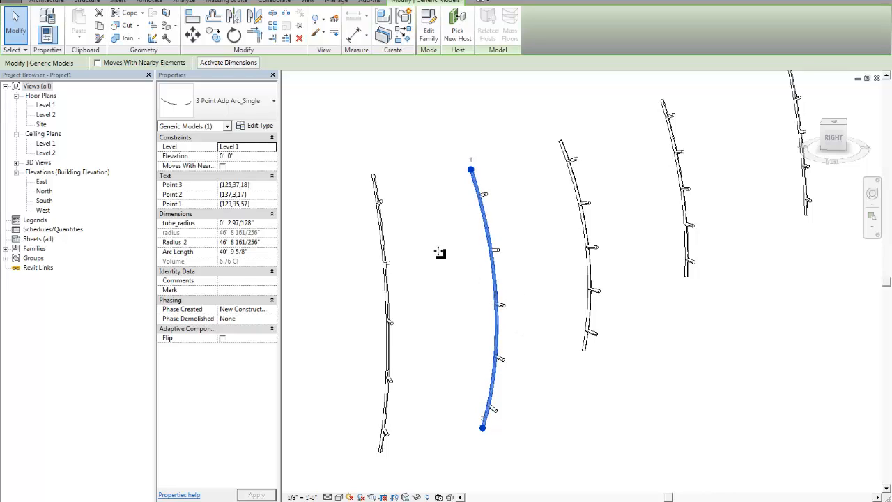
{"action": "middle_click_drag", "start_coordinate": [547, 335], "coordinate": [538, 321]}
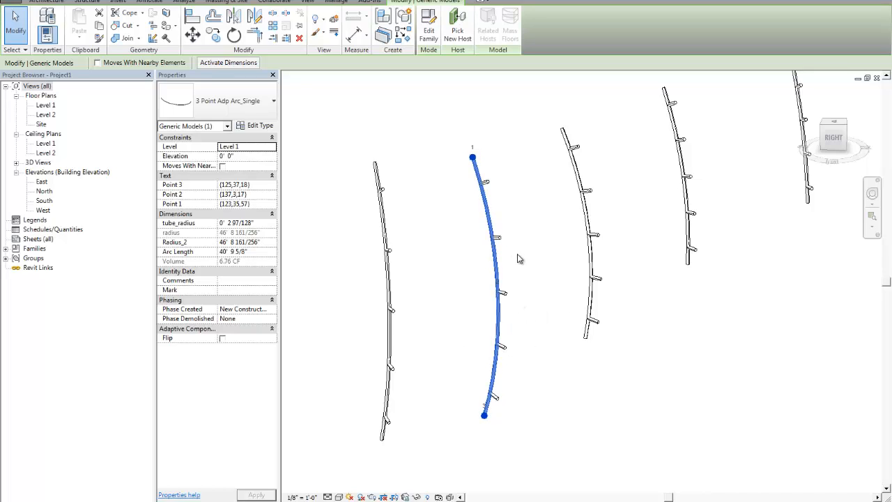
{"action": "middle_click_drag", "start_coordinate": [548, 269], "coordinate": [514, 283]}
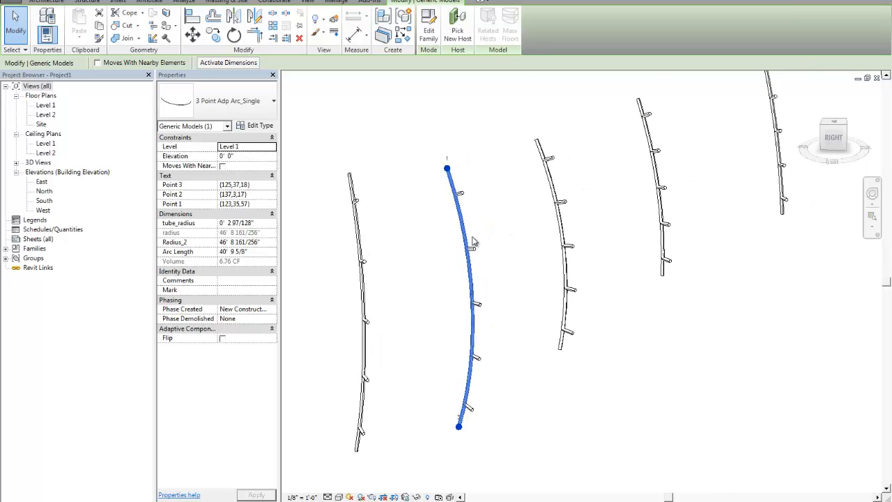
{"action": "middle_click_drag", "start_coordinate": [492, 261], "coordinate": [518, 268], "text": "shift"}
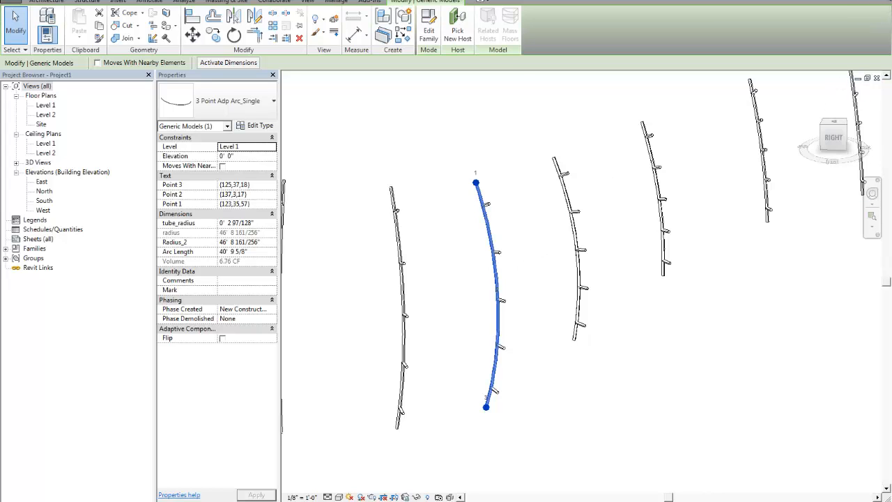
Switch to Rhino and Grasshopper and inspect the source curves in the front viewport
{"action": "left_click", "coordinate": [887, 0]}
{"action": "left_click", "coordinate": [477, 260]}
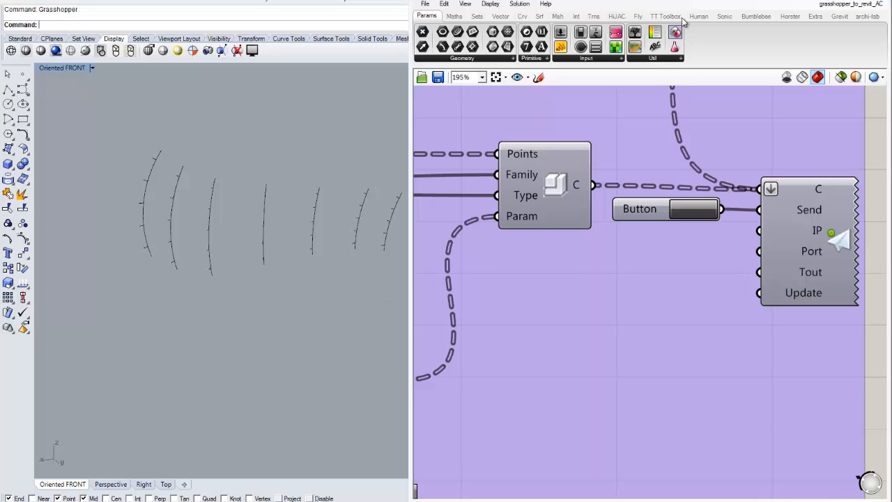
{"action": "left_click_drag", "start_coordinate": [696, 1], "coordinate": [700, 1]}
{"action": "scroll", "coordinate": [209, 254], "scroll_direction": "down", "scroll_amount": 2}
{"action": "scroll", "coordinate": [210, 255], "scroll_direction": "down", "scroll_amount": 1}
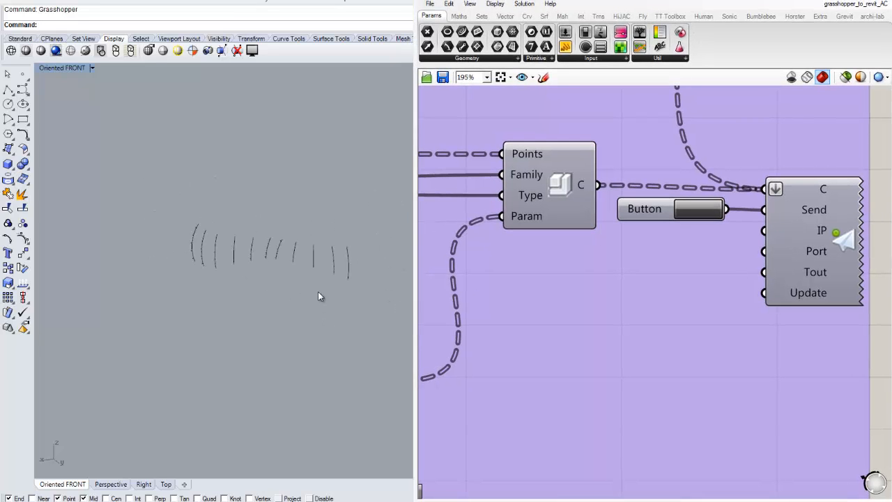
{"action": "scroll", "coordinate": [286, 239], "scroll_direction": "up", "scroll_amount": 5}
{"action": "scroll", "coordinate": [262, 224], "scroll_direction": "up", "scroll_amount": 4}
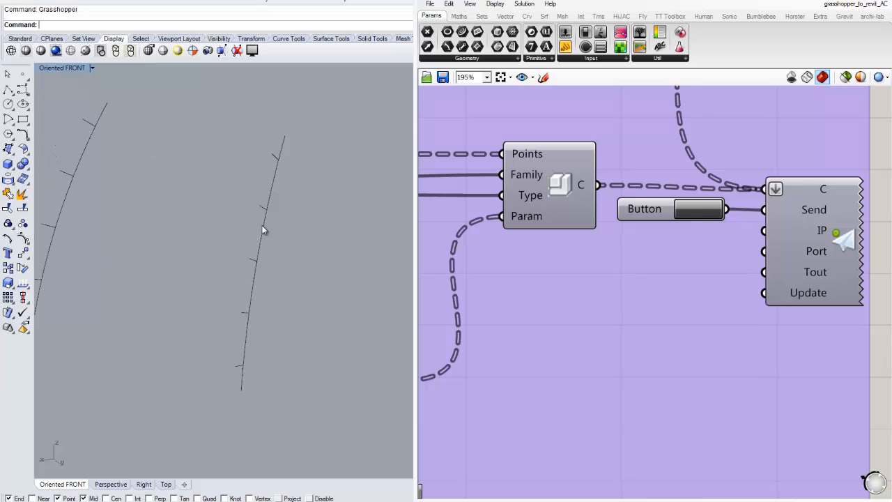
{"action": "left_click", "coordinate": [262, 226]}
{"action": "left_click", "coordinate": [309, 206]}
{"action": "scroll", "coordinate": [308, 208], "scroll_direction": "down", "scroll_amount": 4}
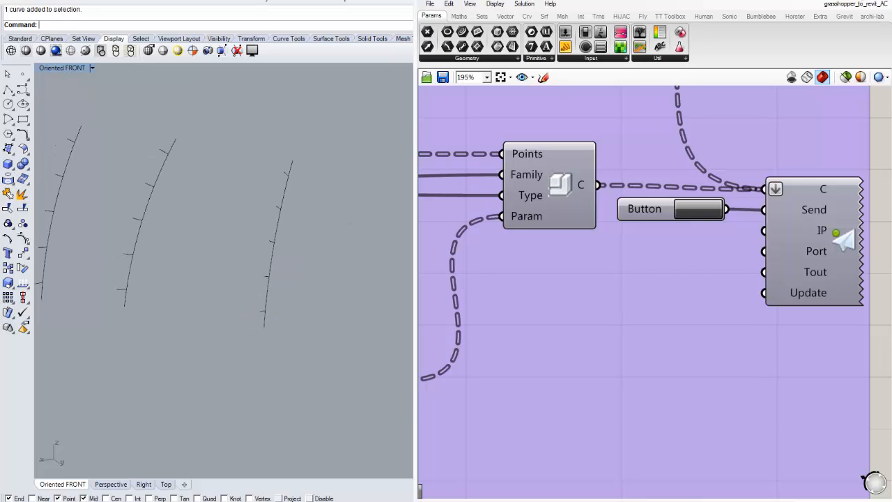
Hide the studs layer so only the vertical curves remain visible
{"action": "left_click", "coordinate": [572, 270]}
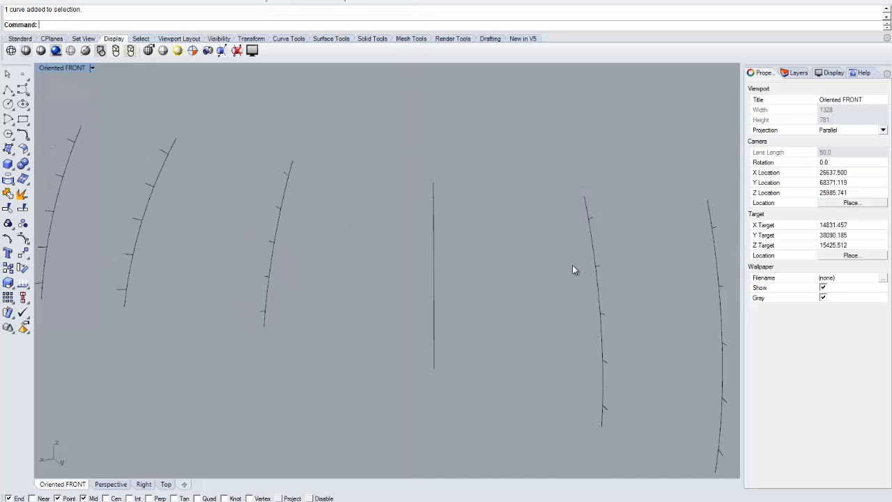
{"action": "left_click", "coordinate": [797, 73]}
{"action": "left_click", "coordinate": [767, 113]}
{"action": "left_click", "coordinate": [800, 104]}
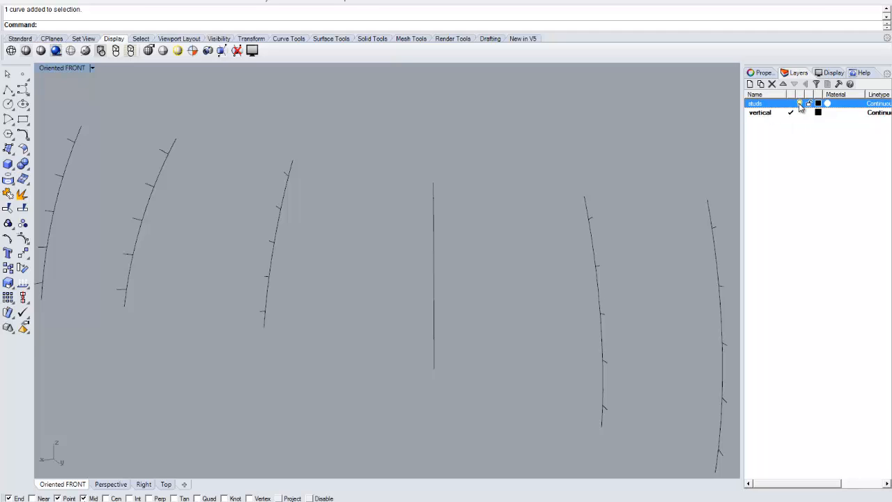
{"action": "left_click", "coordinate": [800, 104]}
Examine the vertical curves in the front viewport, selecting one to check it
{"action": "scroll", "coordinate": [499, 237], "scroll_direction": "down", "scroll_amount": 8}
{"action": "scroll", "coordinate": [547, 234], "scroll_direction": "up", "scroll_amount": 12}
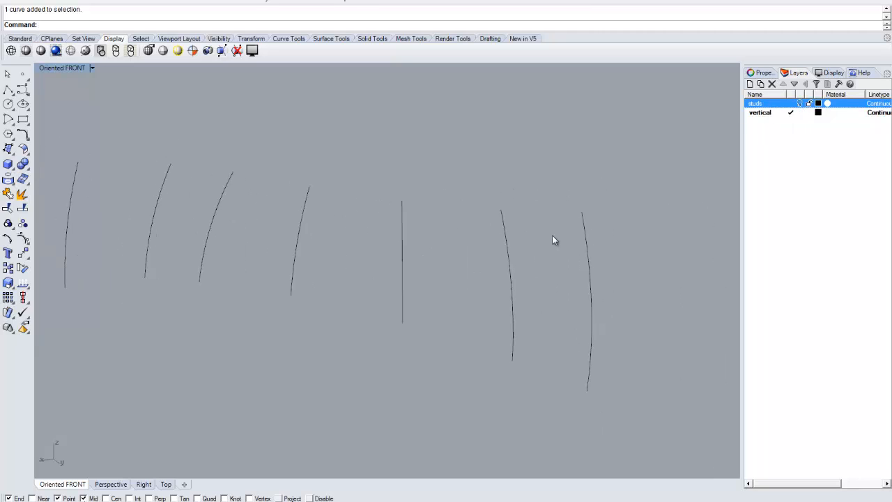
{"action": "left_click", "coordinate": [485, 263]}
{"action": "left_click", "coordinate": [555, 245]}
{"action": "scroll", "coordinate": [516, 237], "scroll_direction": "down", "scroll_amount": 6}
{"action": "scroll", "coordinate": [554, 255], "scroll_direction": "up", "scroll_amount": 3}
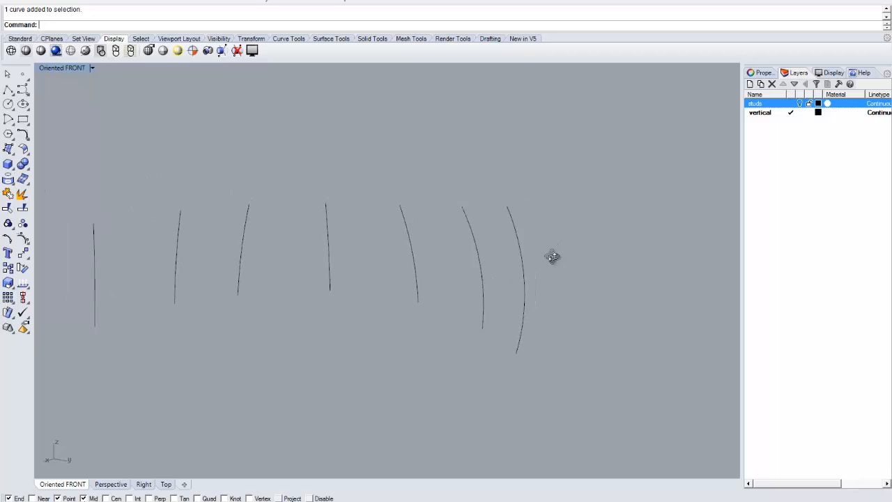
{"action": "scroll", "coordinate": [534, 267], "scroll_direction": "up", "scroll_amount": 5}
{"action": "left_click", "coordinate": [452, 255]}
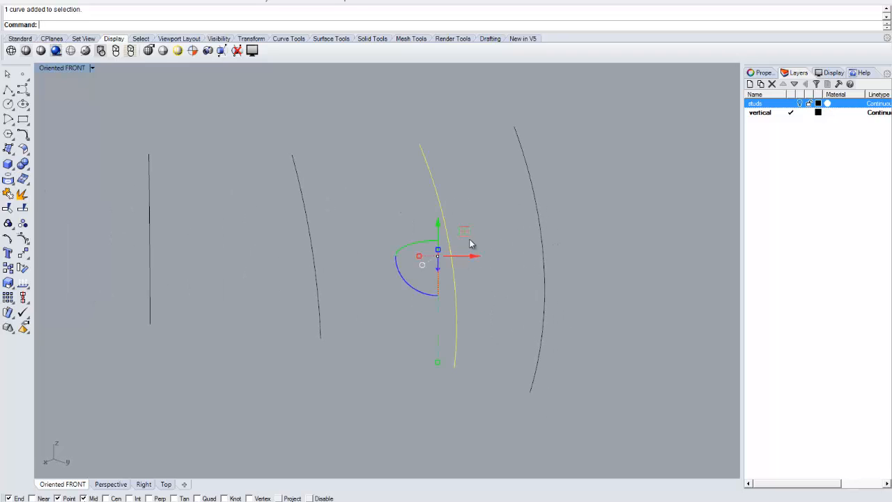
{"action": "left_click", "coordinate": [484, 212]}
{"action": "right_click_drag", "start_coordinate": [484, 213], "coordinate": [484, 251], "text": "shift"}
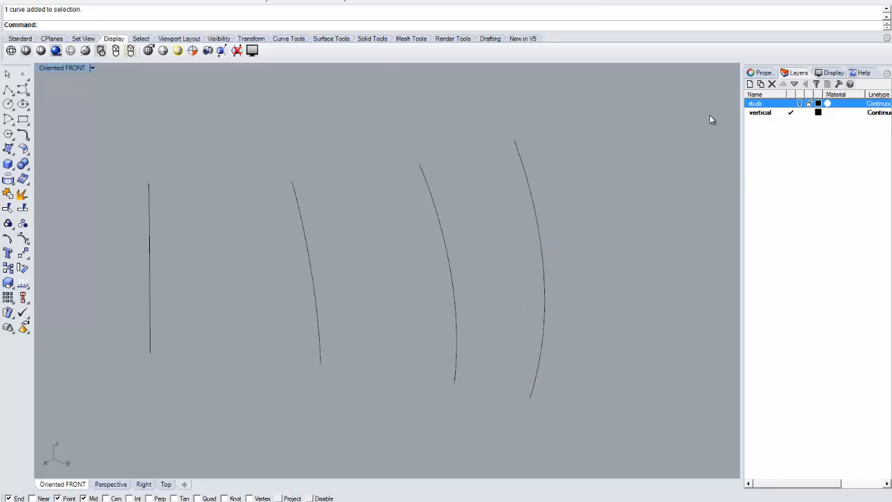
Delete the group of export components in the Grasshopper definition, then undo the deletion
{"action": "key", "text": "alt+Tab"}
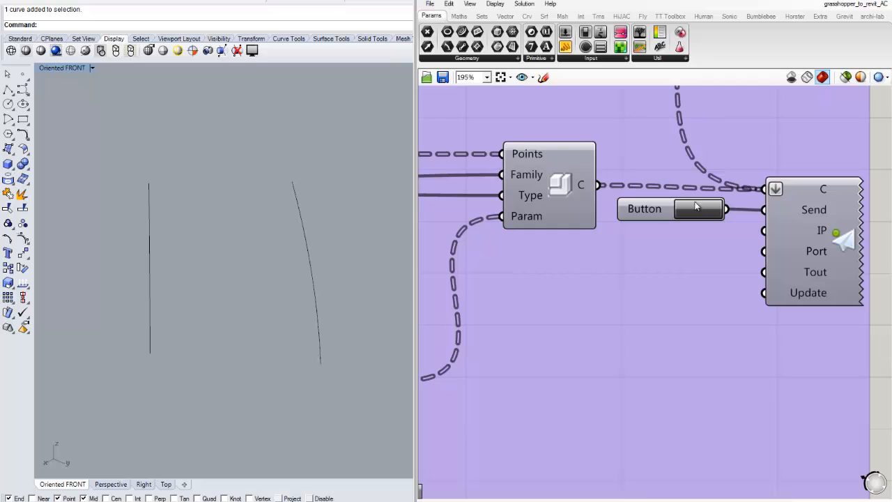
{"action": "left_click_drag", "start_coordinate": [595, 302], "coordinate": [614, 300]}
{"action": "scroll", "coordinate": [613, 300], "scroll_direction": "down", "scroll_amount": 12}
{"action": "right_click_drag", "start_coordinate": [561, 322], "coordinate": [717, 237]}
{"action": "scroll", "coordinate": [645, 287], "scroll_direction": "up", "scroll_amount": 7}
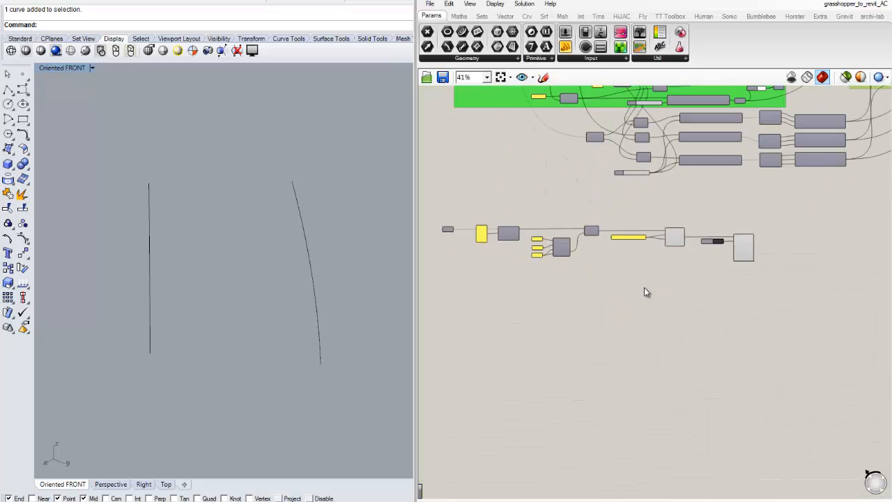
{"action": "scroll", "coordinate": [585, 260], "scroll_direction": "down", "scroll_amount": 2}
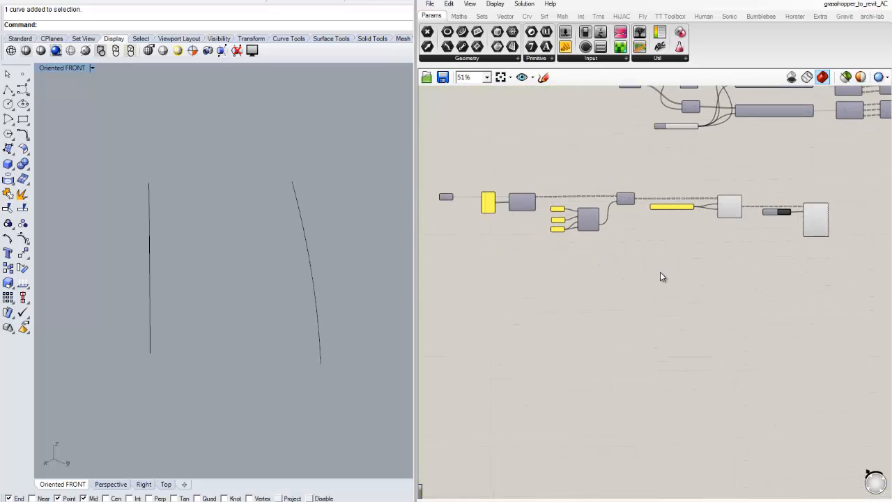
{"action": "left_click_drag", "start_coordinate": [843, 291], "coordinate": [424, 162]}
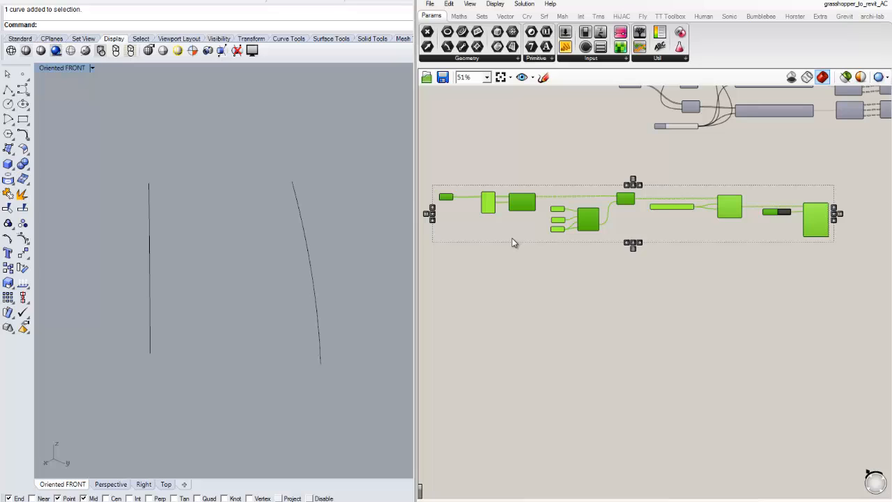
{"action": "key", "text": "Delete"}
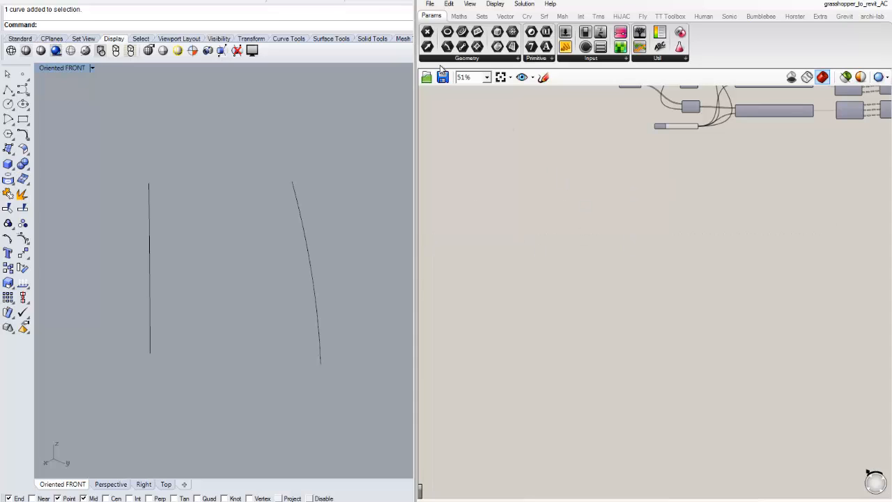
{"action": "key", "text": "ctrl+z"}
{"action": "left_click", "coordinate": [558, 123]}
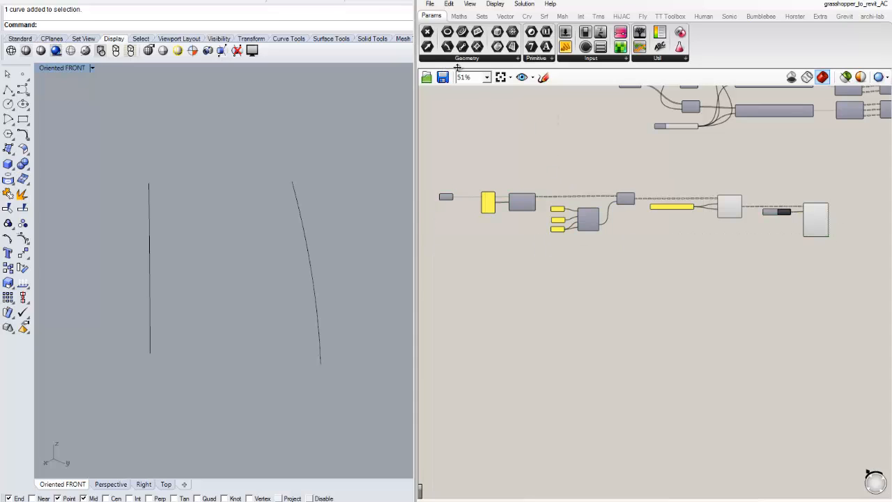
Start a new blank Grasshopper document
{"action": "left_click", "coordinate": [430, 3]}
{"action": "left_click", "coordinate": [453, 16]}
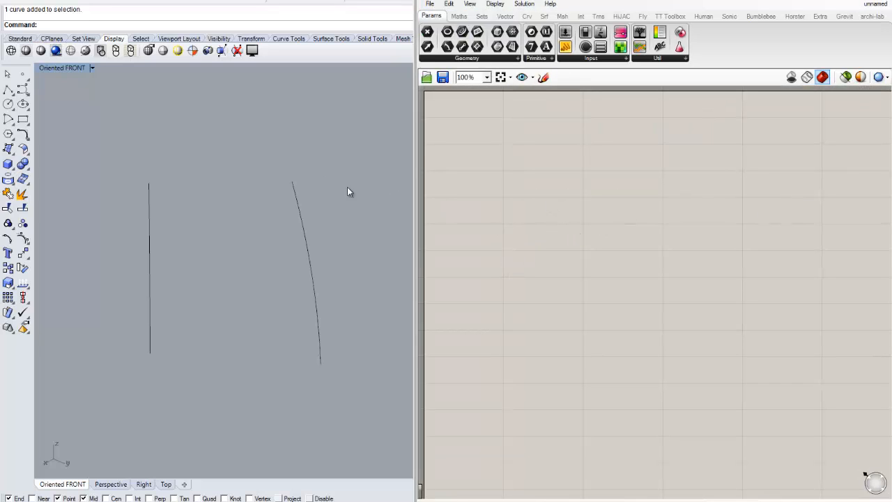
{"action": "scroll", "coordinate": [364, 226], "scroll_direction": "down", "scroll_amount": 5}
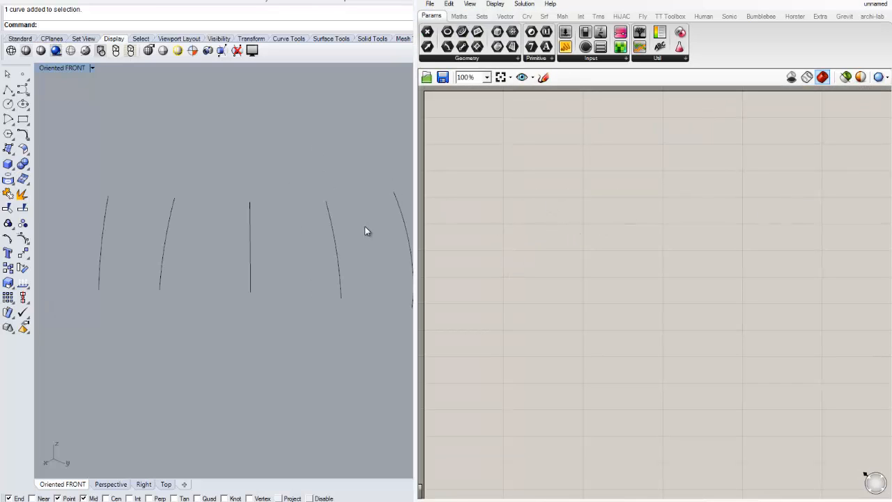
Add a Curve parameter to the canvas by searching for curve
{"action": "double_click", "coordinate": [562, 227]}
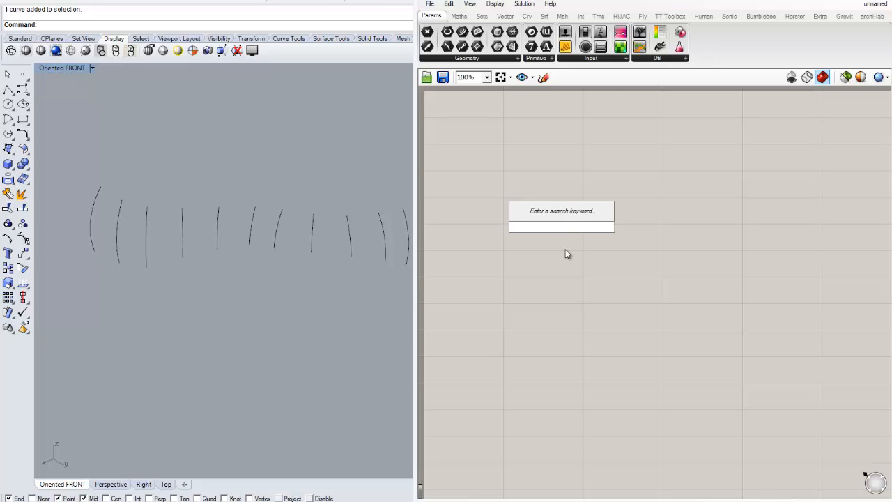
{"action": "type", "text": "curve"}
{"action": "key", "text": "Return"}
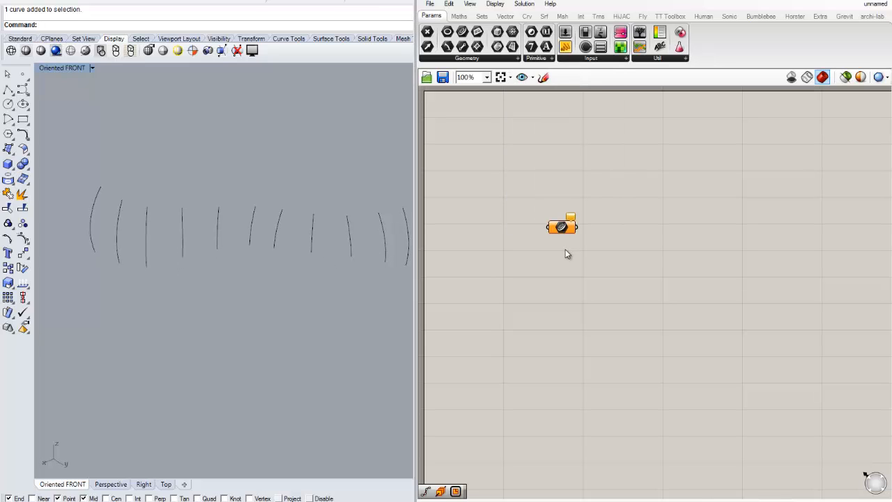
{"action": "left_click_drag", "start_coordinate": [562, 227], "coordinate": [608, 180]}
{"action": "scroll", "coordinate": [563, 154], "scroll_direction": "up", "scroll_amount": 3}
Reference the vertical curves in the front viewport into the Curve parameter as multiple curves
{"action": "right_click", "coordinate": [608, 180]}
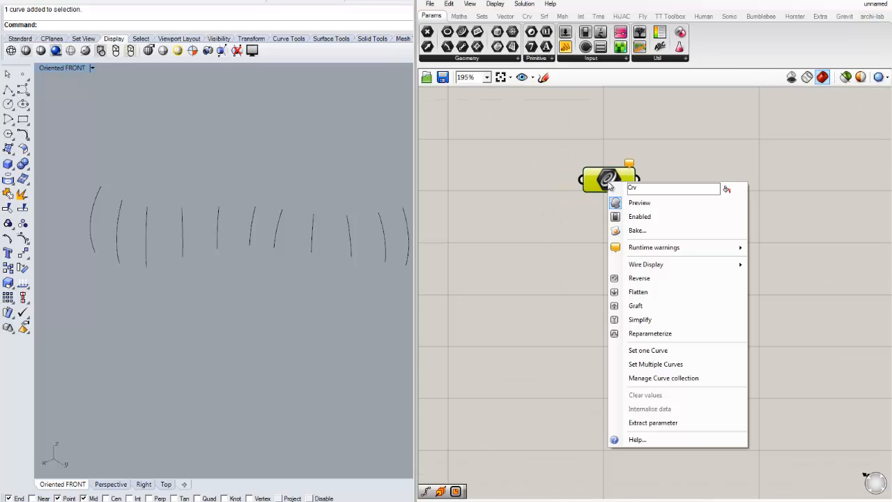
{"action": "left_click", "coordinate": [649, 365]}
{"action": "left_click_drag", "start_coordinate": [416, 274], "coordinate": [60, 148]}
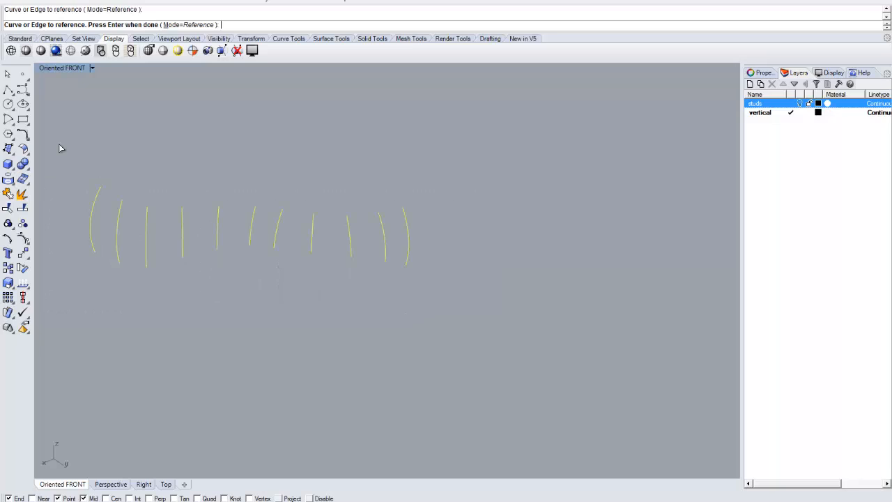
{"action": "key", "text": "Return"}
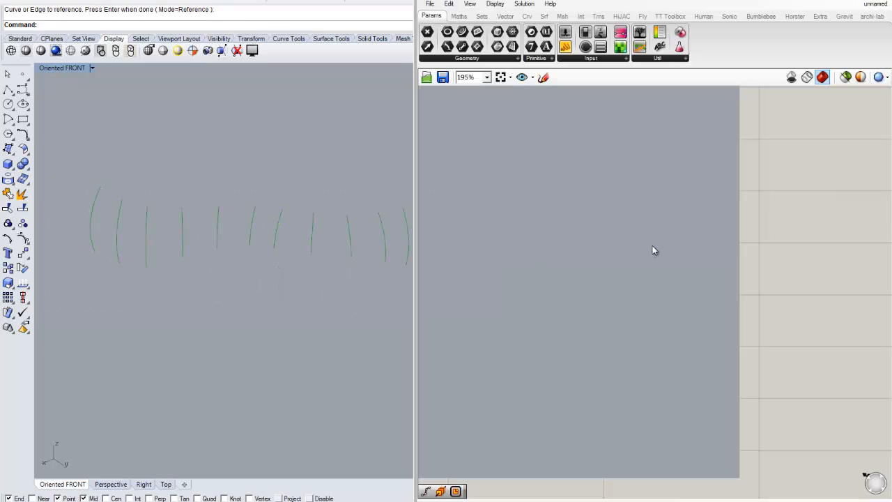
Add a Panel wired to the Curve parameter's output and enlarge it to list the referenced curves
{"action": "left_click", "coordinate": [818, 239]}
{"action": "scroll", "coordinate": [643, 232], "scroll_direction": "down", "scroll_amount": 2}
{"action": "left_click_drag", "start_coordinate": [621, 198], "coordinate": [588, 196]}
{"action": "left_click", "coordinate": [592, 223]}
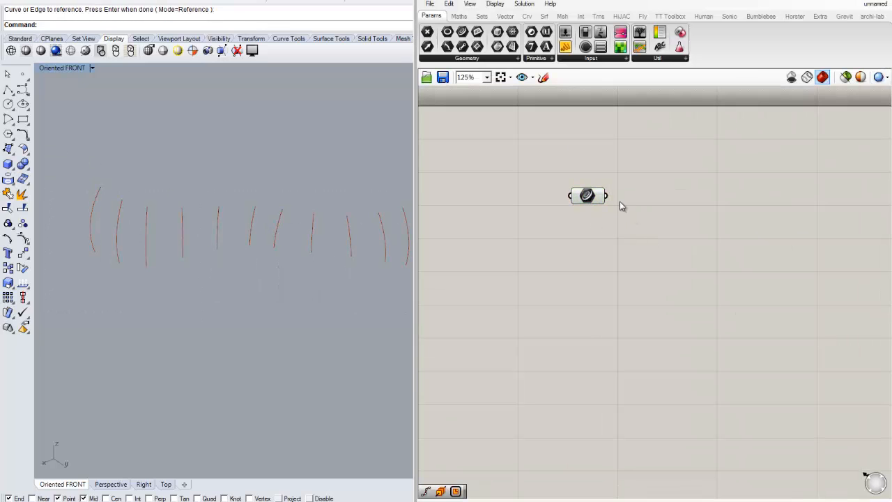
{"action": "left_click_drag", "start_coordinate": [565, 47], "coordinate": [743, 173]}
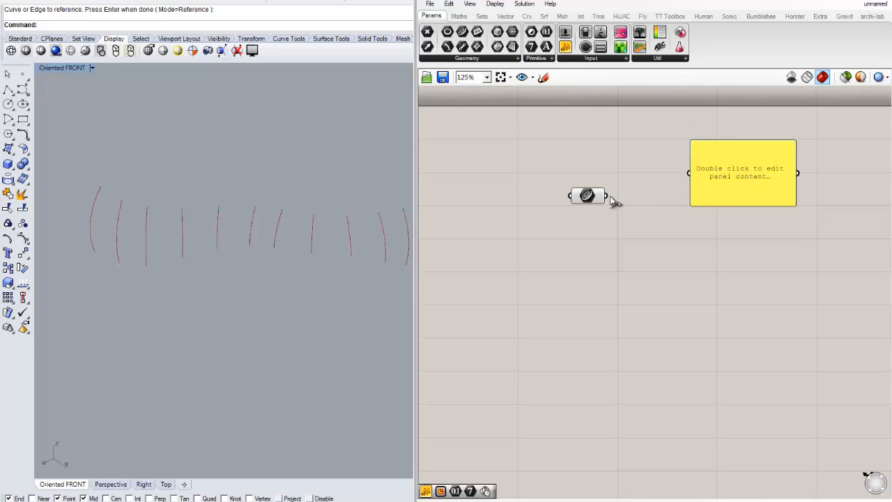
{"action": "left_click_drag", "start_coordinate": [607, 197], "coordinate": [707, 175]}
{"action": "left_click_drag", "start_coordinate": [608, 196], "coordinate": [724, 162]}
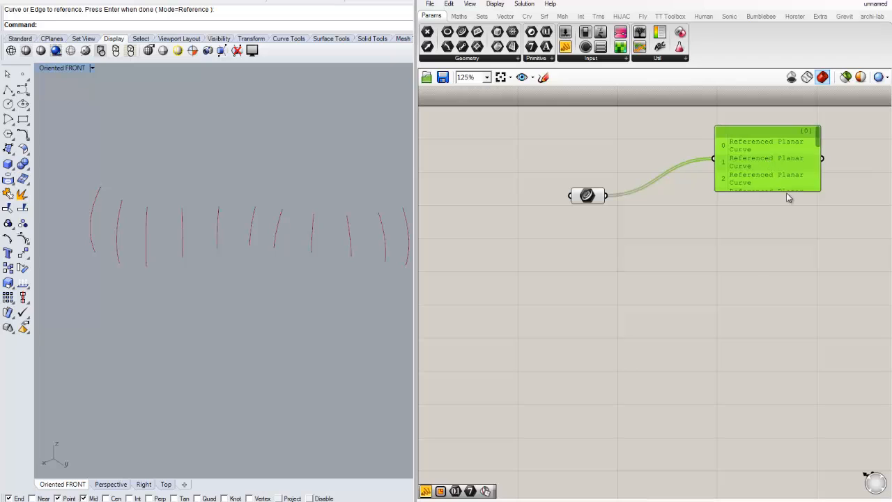
{"action": "left_click_drag", "start_coordinate": [788, 190], "coordinate": [797, 318]}
{"action": "right_click_drag", "start_coordinate": [806, 253], "coordinate": [760, 253]}
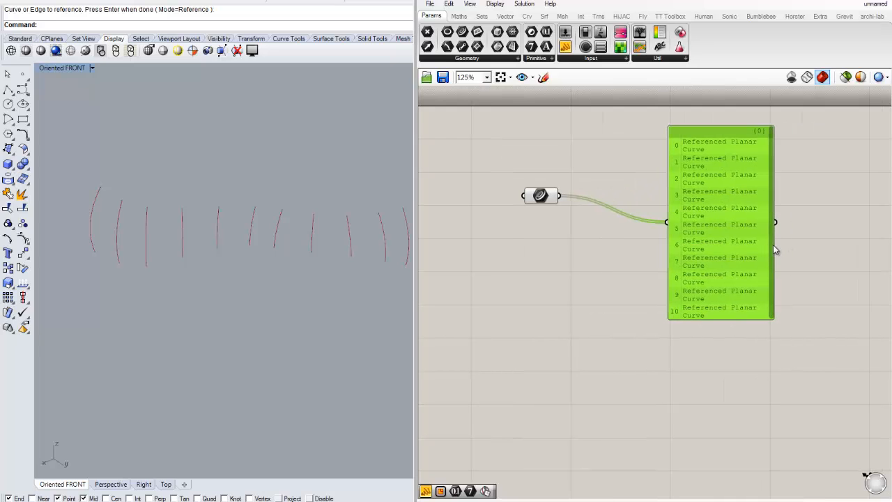
{"action": "left_click_drag", "start_coordinate": [732, 318], "coordinate": [736, 325]}
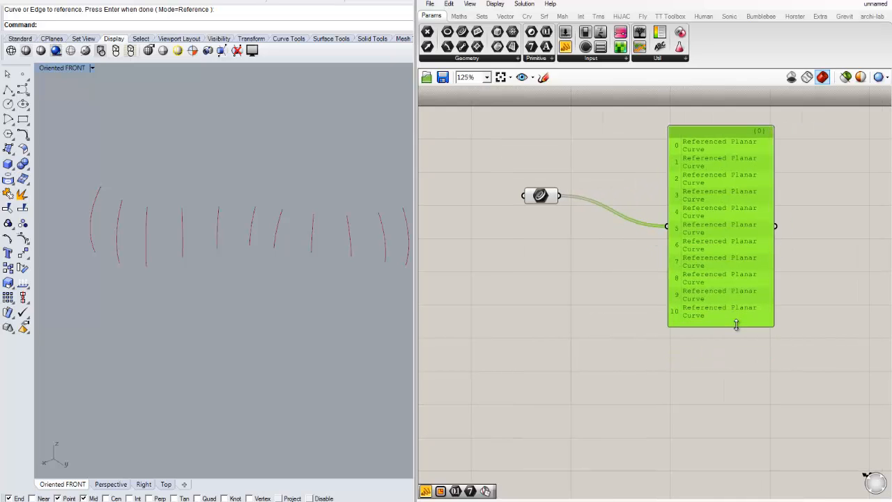
Move the panel further right on the canvas
{"action": "left_click", "coordinate": [606, 319]}
{"action": "scroll", "coordinate": [681, 254], "scroll_direction": "up", "scroll_amount": 1}
{"action": "right_click_drag", "start_coordinate": [681, 254], "coordinate": [656, 244]}
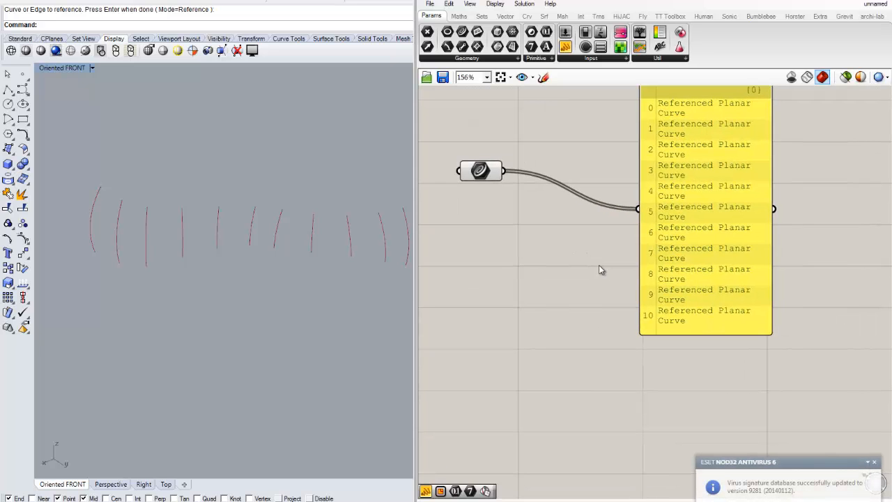
{"action": "left_click_drag", "start_coordinate": [473, 173], "coordinate": [463, 158]}
{"action": "left_click", "coordinate": [587, 254]}
{"action": "left_click_drag", "start_coordinate": [716, 217], "coordinate": [876, 240]}
{"action": "left_click", "coordinate": [623, 265]}
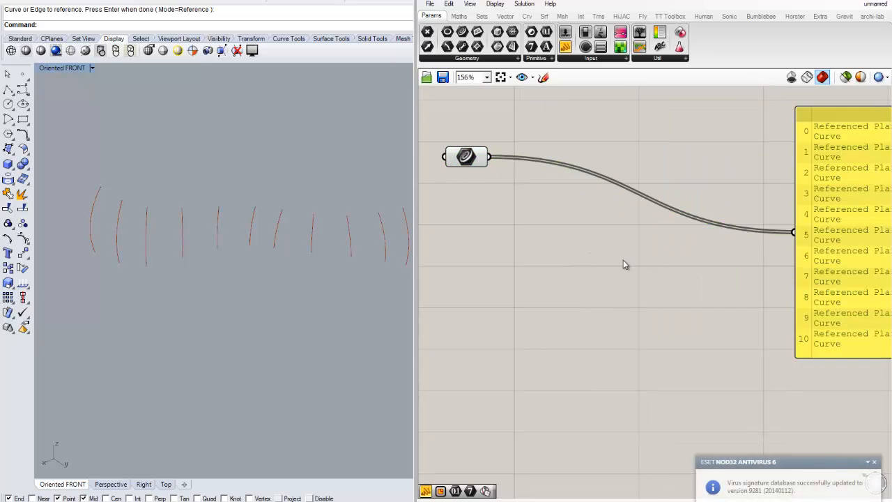
{"action": "scroll", "coordinate": [563, 244], "scroll_direction": "down", "scroll_amount": 1}
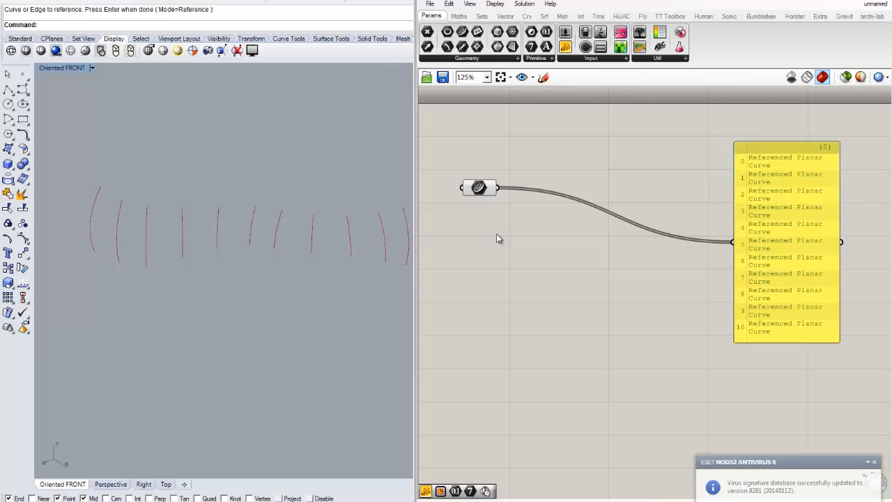
{"action": "scroll", "coordinate": [497, 233], "scroll_direction": "up", "scroll_amount": 1}
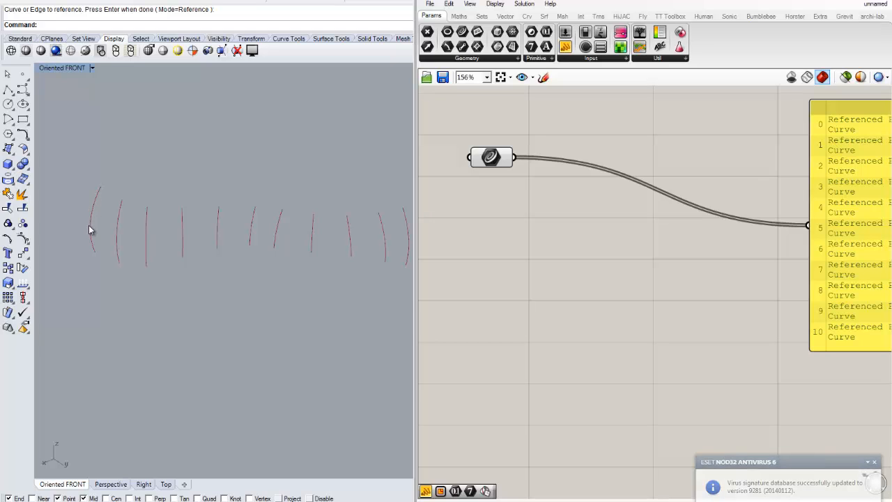
{"action": "scroll", "coordinate": [606, 251], "scroll_direction": "down", "scroll_amount": 1}
{"action": "right_click_drag", "start_coordinate": [606, 251], "coordinate": [564, 245]}
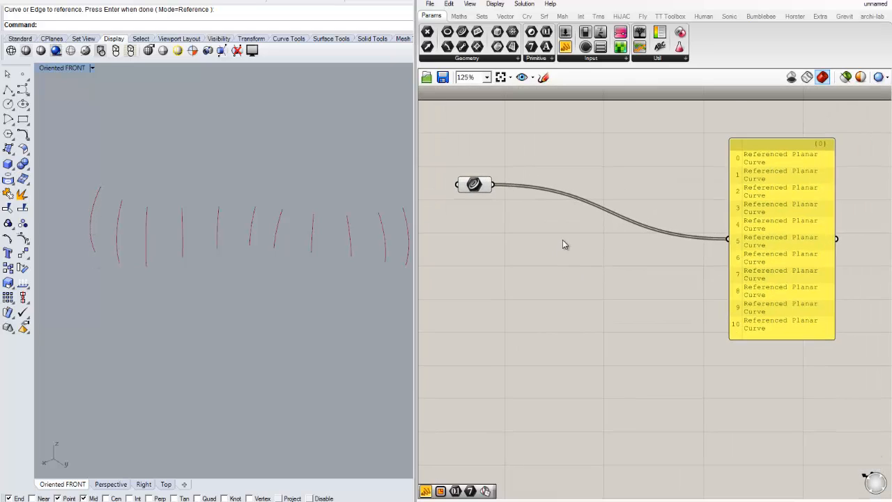
{"action": "scroll", "coordinate": [564, 245], "scroll_direction": "up", "scroll_amount": 1}
Add an Evaluate Curve component by searching for eva
{"action": "double_click", "coordinate": [572, 257]}
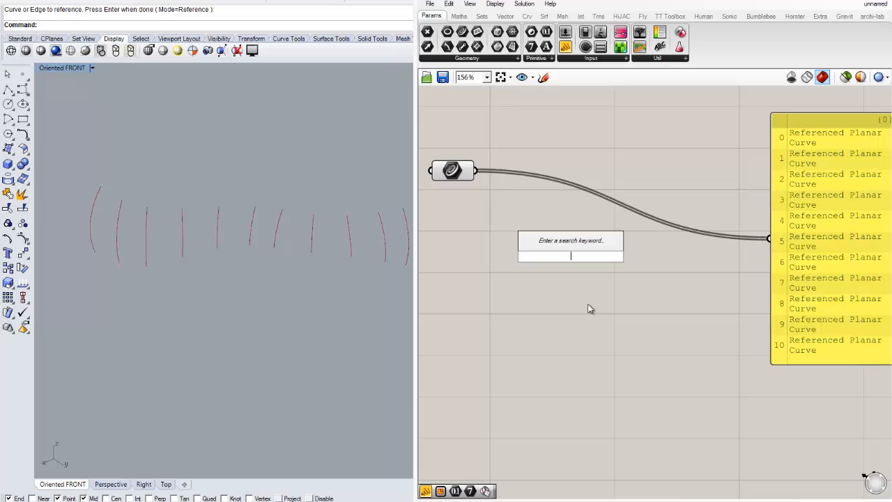
{"action": "type", "text": "eva"}
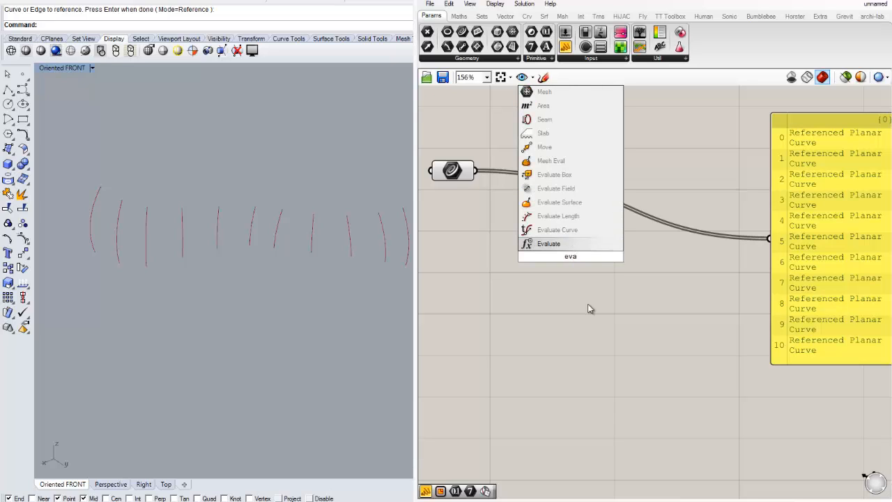
{"action": "key", "text": "Up"}
{"action": "key", "text": "Return"}
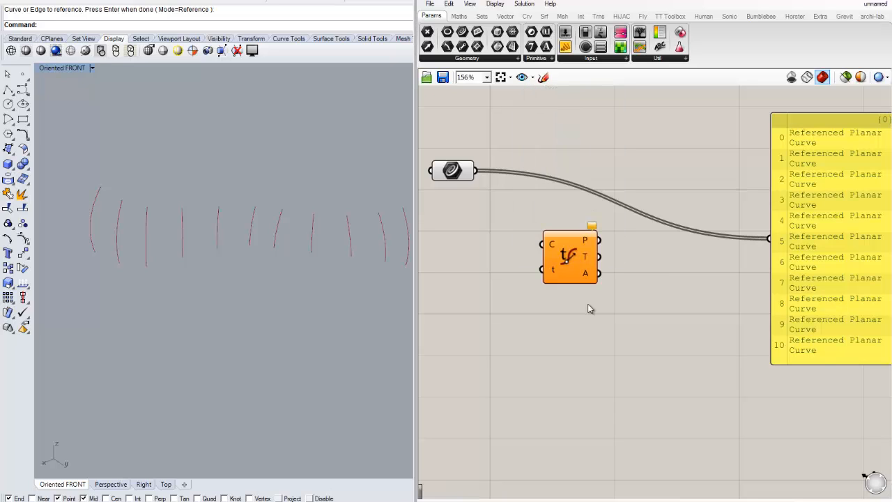
Wire the Curve parameter into Evaluate Curve's C input and graft that input
{"action": "left_click", "coordinate": [574, 281]}
{"action": "left_click_drag", "start_coordinate": [563, 259], "coordinate": [586, 248]}
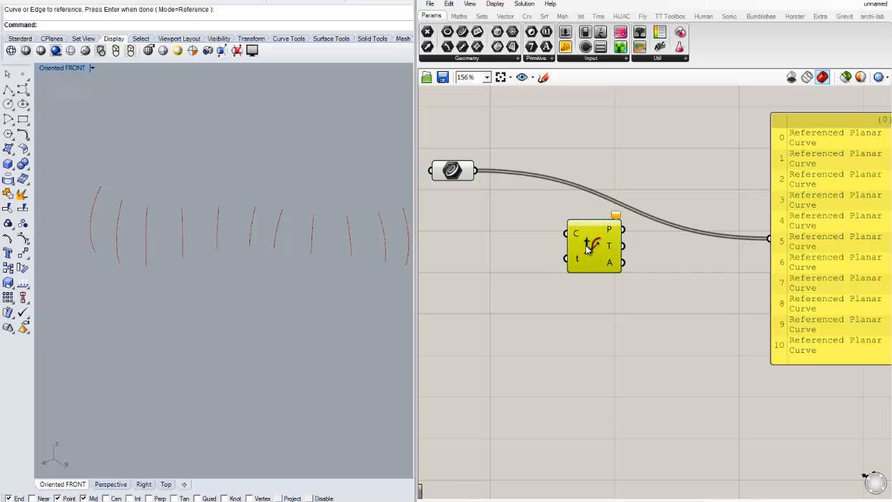
{"action": "left_click_drag", "start_coordinate": [474, 171], "coordinate": [566, 233]}
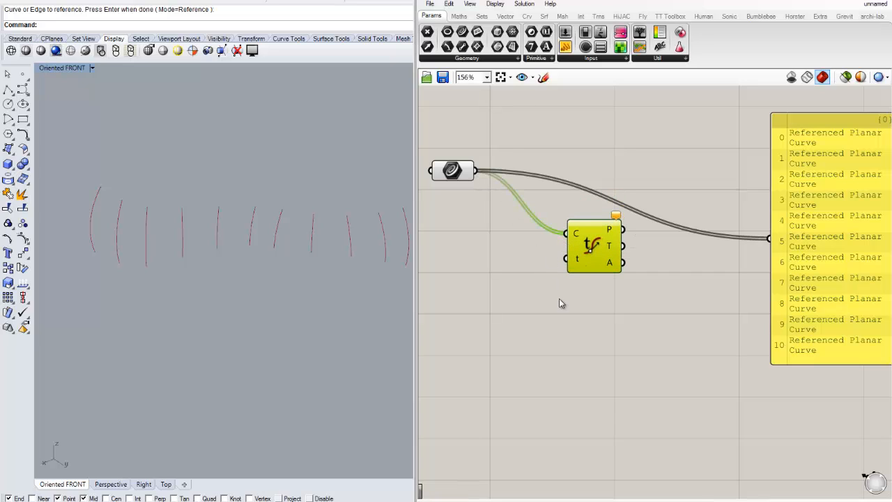
{"action": "left_click_drag", "start_coordinate": [607, 270], "coordinate": [627, 276]}
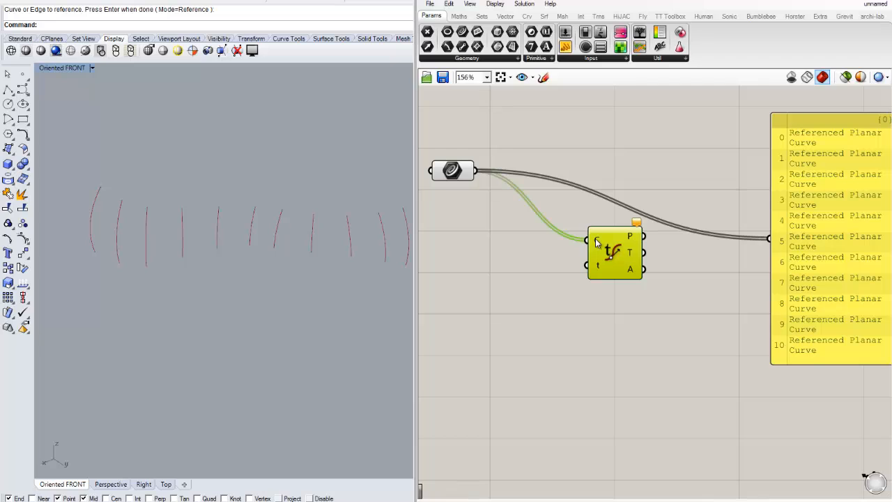
{"action": "right_click_drag", "start_coordinate": [664, 269], "coordinate": [621, 269]}
{"action": "right_click", "coordinate": [555, 240]}
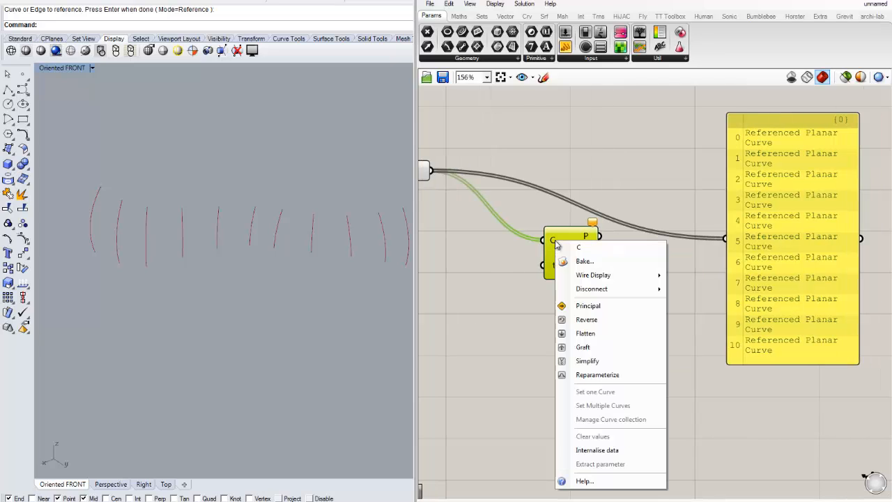
{"action": "left_click", "coordinate": [588, 344]}
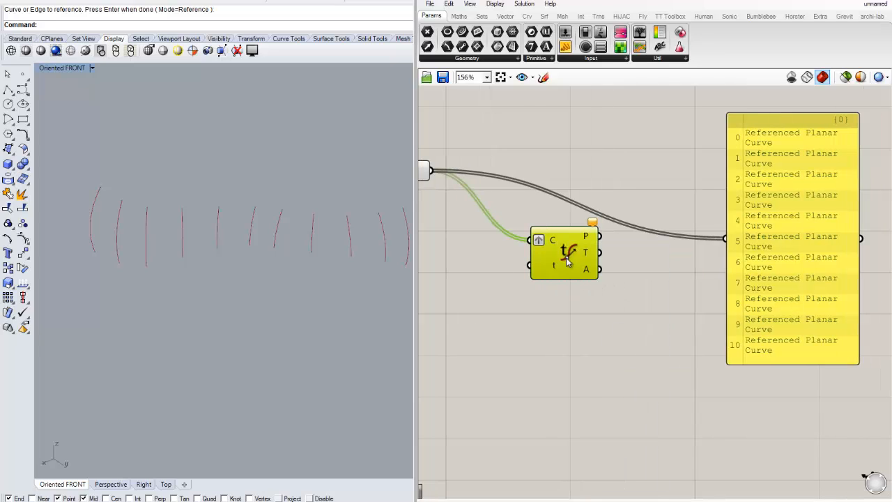
{"action": "left_click_drag", "start_coordinate": [567, 258], "coordinate": [571, 269]}
{"action": "left_click", "coordinate": [585, 312]}
{"action": "right_click_drag", "start_coordinate": [597, 306], "coordinate": [642, 308]}
{"action": "scroll", "coordinate": [684, 276], "scroll_direction": "down", "scroll_amount": 1}
{"action": "right_click_drag", "start_coordinate": [683, 274], "coordinate": [714, 287]}
{"action": "scroll", "coordinate": [640, 273], "scroll_direction": "up", "scroll_amount": 1}
{"action": "left_click_drag", "start_coordinate": [767, 256], "coordinate": [721, 216]}
{"action": "scroll", "coordinate": [754, 267], "scroll_direction": "down", "scroll_amount": 1}
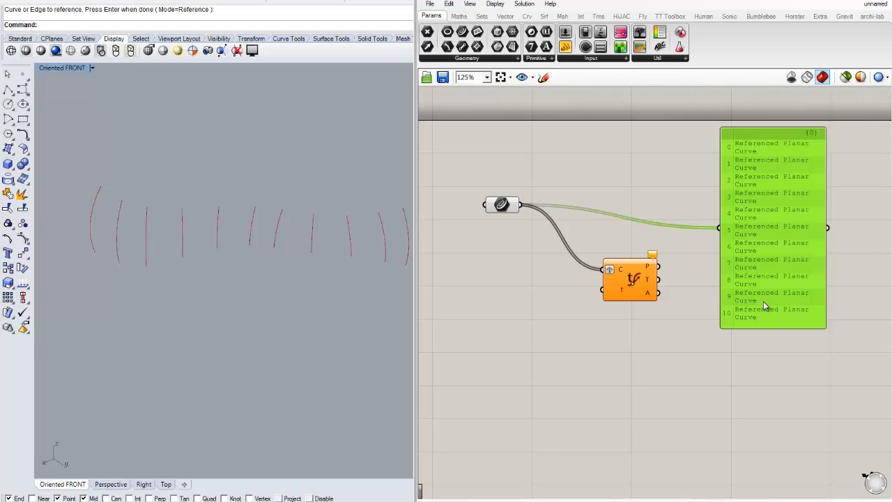
Try grafting the Curve parameter's output instead, then remove the grafts from both the parameter and the C input
{"action": "scroll", "coordinate": [743, 264], "scroll_direction": "up", "scroll_amount": 1}
{"action": "right_click_drag", "start_coordinate": [441, 173], "coordinate": [471, 177]}
{"action": "right_click", "coordinate": [482, 191]}
{"action": "left_click", "coordinate": [513, 314]}
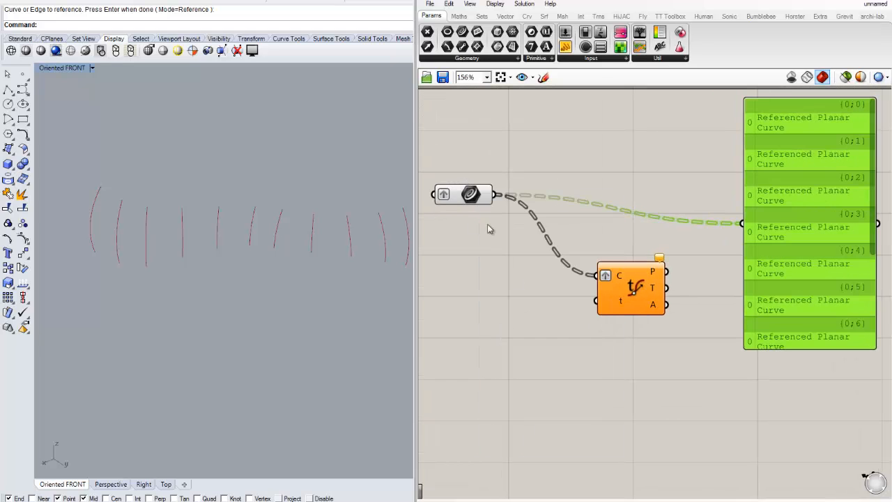
{"action": "left_click", "coordinate": [483, 231]}
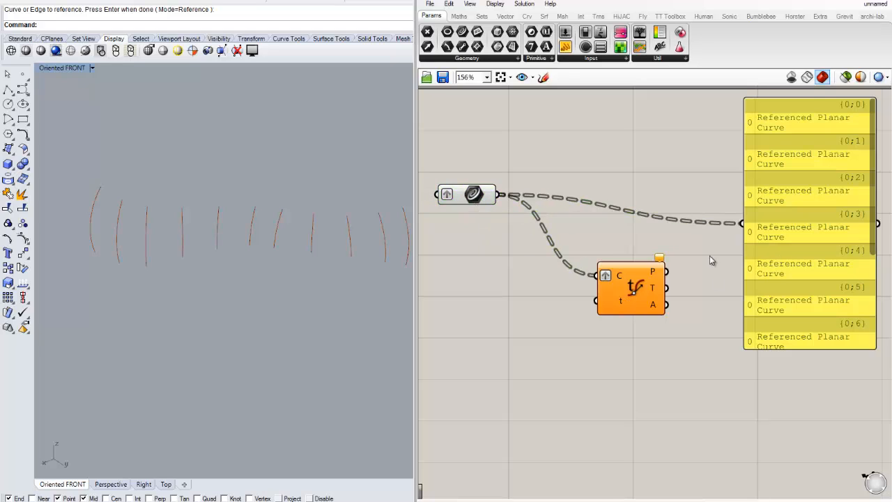
{"action": "right_click_drag", "start_coordinate": [710, 256], "coordinate": [688, 255]}
{"action": "left_click_drag", "start_coordinate": [794, 126], "coordinate": [775, 126]}
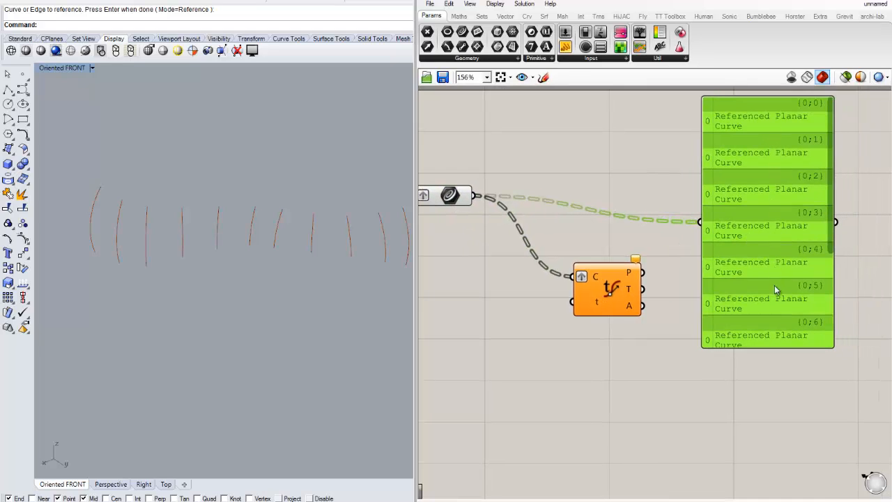
{"action": "right_click", "coordinate": [582, 279]}
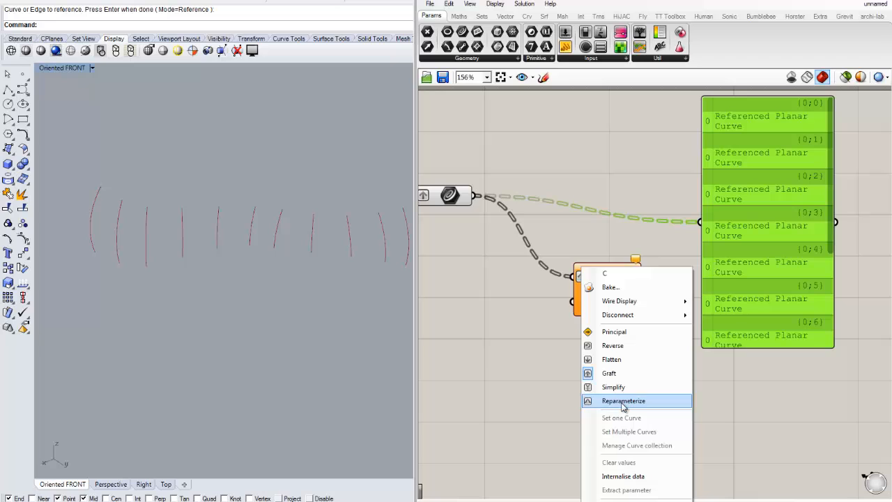
{"action": "left_click", "coordinate": [612, 371]}
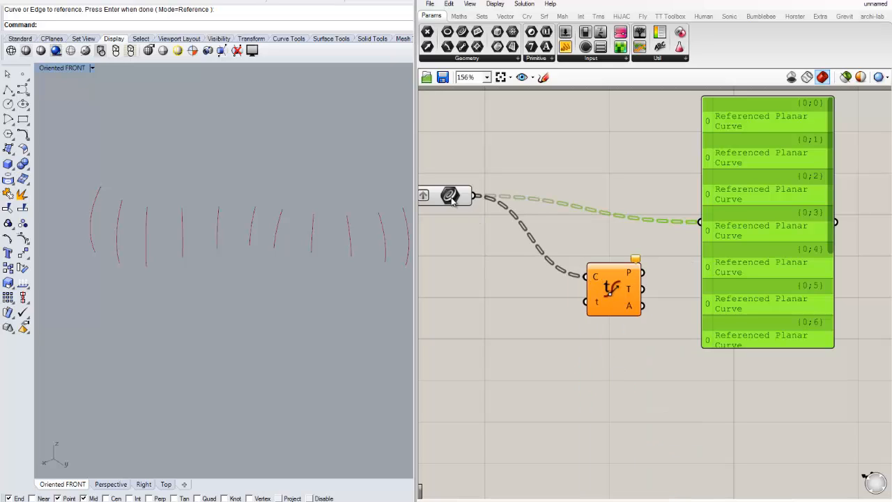
{"action": "right_click", "coordinate": [450, 195]}
{"action": "left_click", "coordinate": [494, 315]}
Graft Evaluate Curve's C input again and reposition the component on the canvas
{"action": "right_click", "coordinate": [597, 276]}
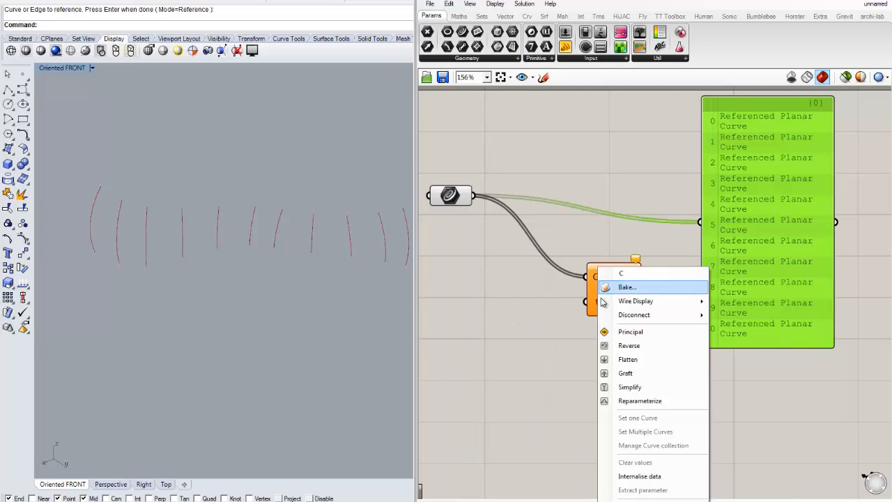
{"action": "left_click", "coordinate": [621, 372]}
{"action": "left_click_drag", "start_coordinate": [597, 303], "coordinate": [573, 284]}
{"action": "left_click", "coordinate": [548, 324]}
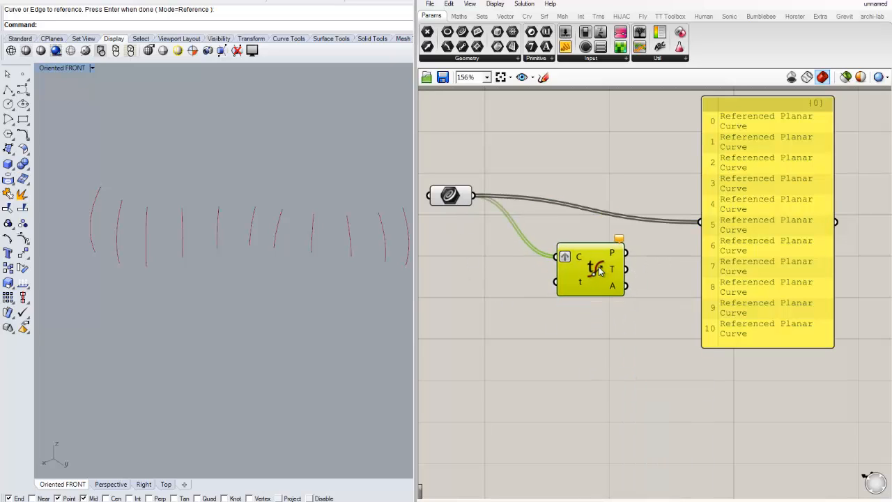
{"action": "left_click", "coordinate": [613, 316]}
{"action": "right_click_drag", "start_coordinate": [661, 276], "coordinate": [651, 280]}
{"action": "left_click_drag", "start_coordinate": [578, 269], "coordinate": [589, 271]}
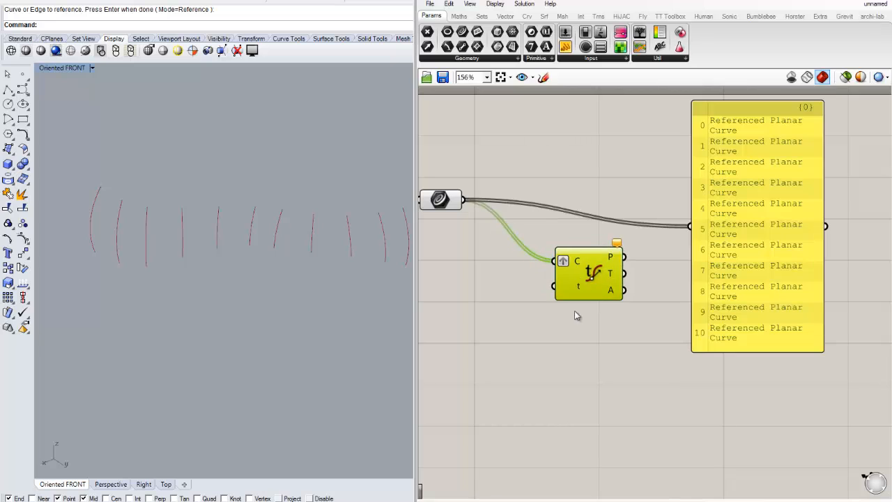
{"action": "left_click", "coordinate": [576, 312]}
{"action": "right_click_drag", "start_coordinate": [537, 332], "coordinate": [606, 313]}
{"action": "double_click", "coordinate": [559, 287]}
{"action": "left_click", "coordinate": [558, 312]}
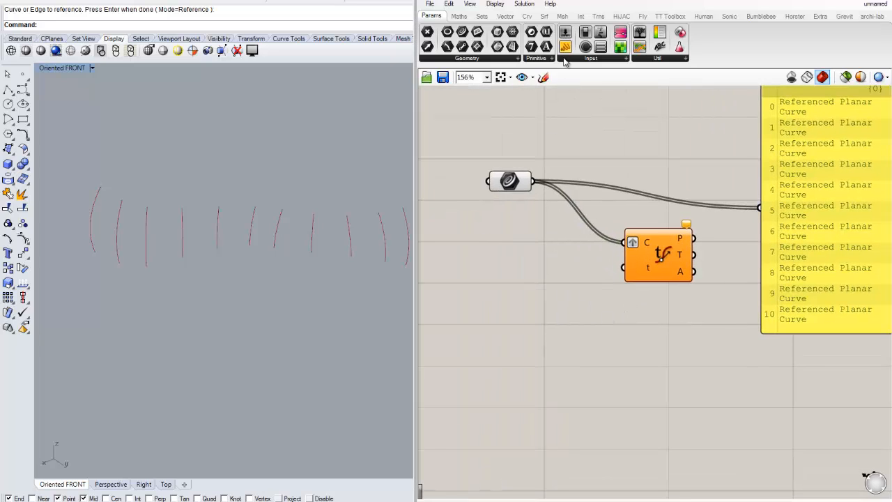
Add a panel containing the values 0.0, 0.5 and 1.0 on separate lines
{"action": "left_click", "coordinate": [566, 48]}
{"action": "left_click", "coordinate": [555, 262]}
{"action": "left_click_drag", "start_coordinate": [543, 267], "coordinate": [521, 269]}
{"action": "double_click", "coordinate": [522, 269]}
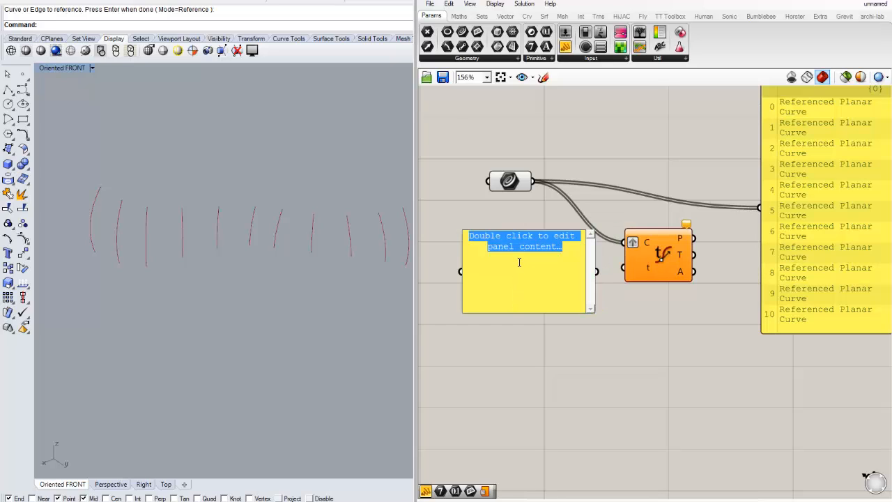
{"action": "type", "text": "0.5"}
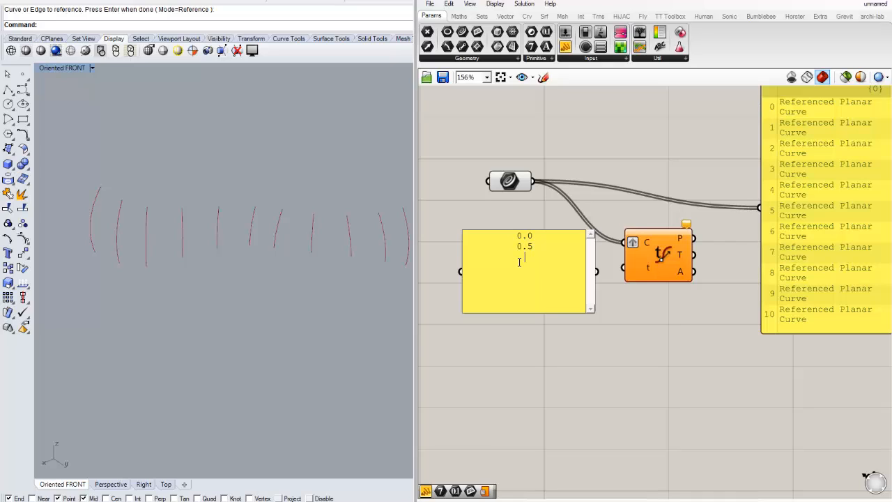
{"action": "left_click", "coordinate": [558, 349]}
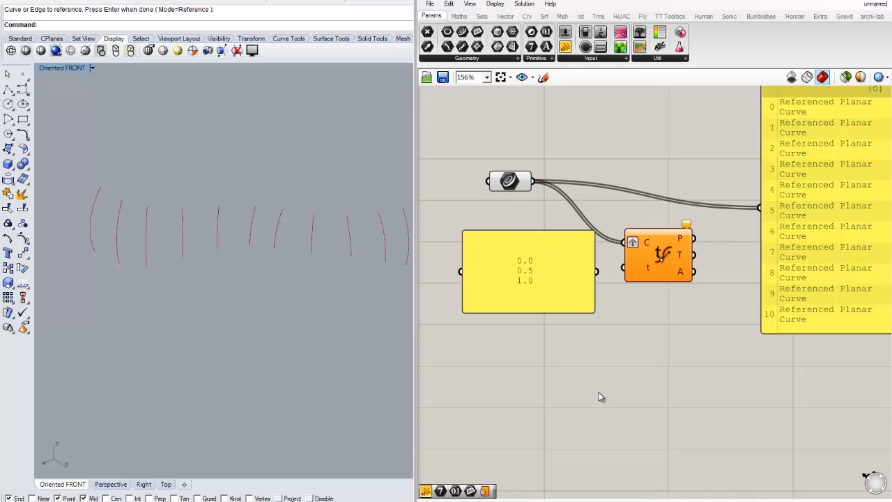
Turn off multiline data on the values panel so each line becomes a separate item, and resize the panel
{"action": "left_click", "coordinate": [545, 269]}
{"action": "right_click", "coordinate": [525, 265]}
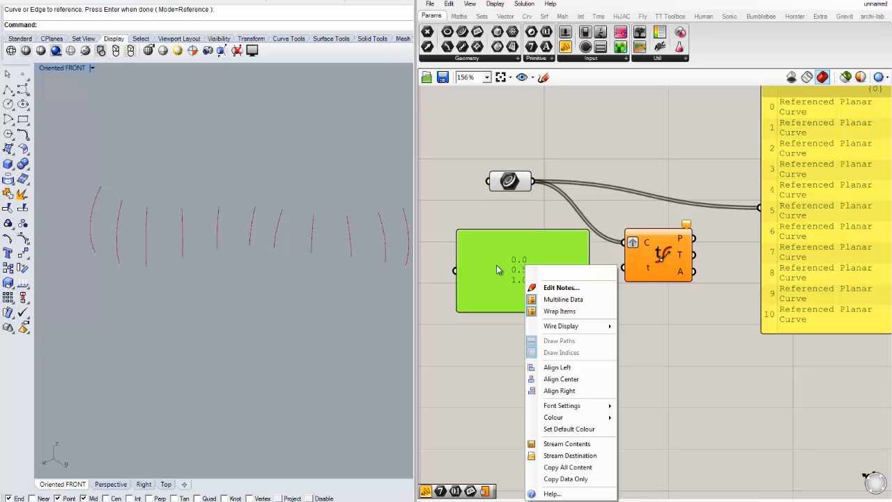
{"action": "right_click", "coordinate": [507, 270]}
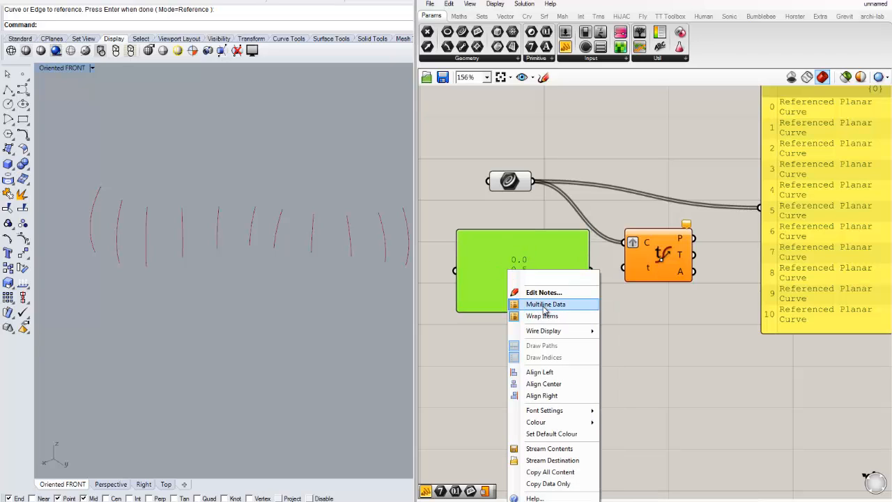
{"action": "left_click", "coordinate": [543, 305]}
{"action": "scroll", "coordinate": [573, 316], "scroll_direction": "up", "scroll_amount": 2}
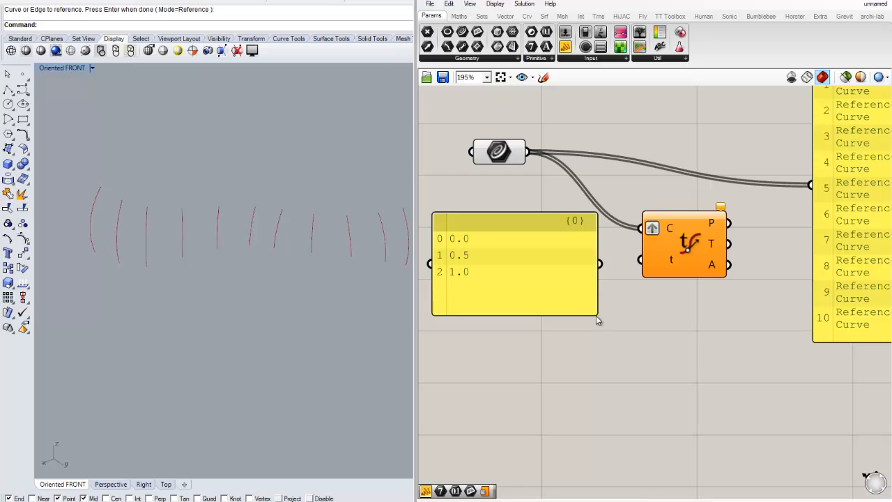
{"action": "left_click_drag", "start_coordinate": [598, 320], "coordinate": [476, 292]}
Wire the values panel into Evaluate Curve's t input and tidy the component positions
{"action": "double_click", "coordinate": [474, 279]}
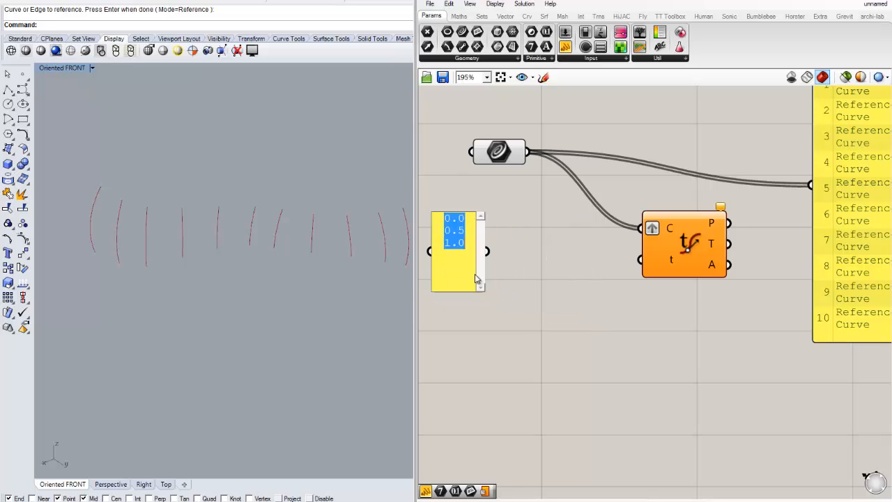
{"action": "left_click", "coordinate": [427, 250]}
{"action": "left_click_drag", "start_coordinate": [448, 263], "coordinate": [643, 265]}
{"action": "left_click", "coordinate": [647, 325]}
{"action": "right_click_drag", "start_coordinate": [612, 270], "coordinate": [589, 273]}
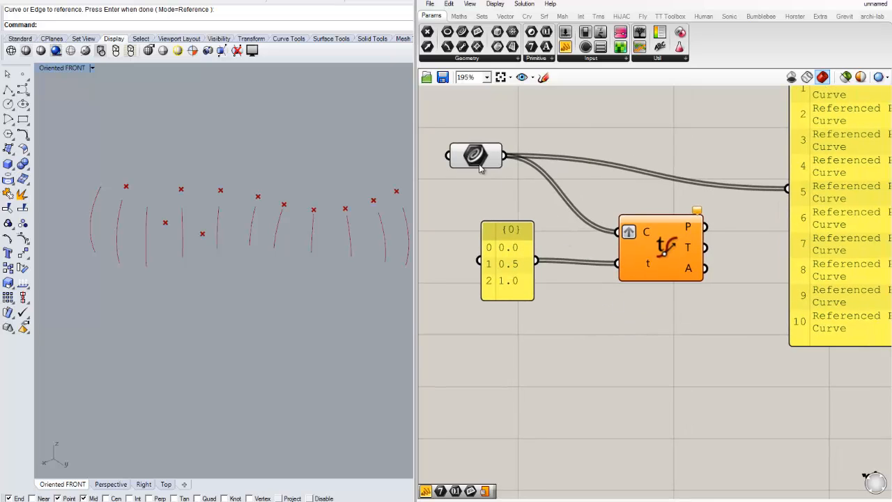
{"action": "left_click_drag", "start_coordinate": [479, 167], "coordinate": [483, 159]}
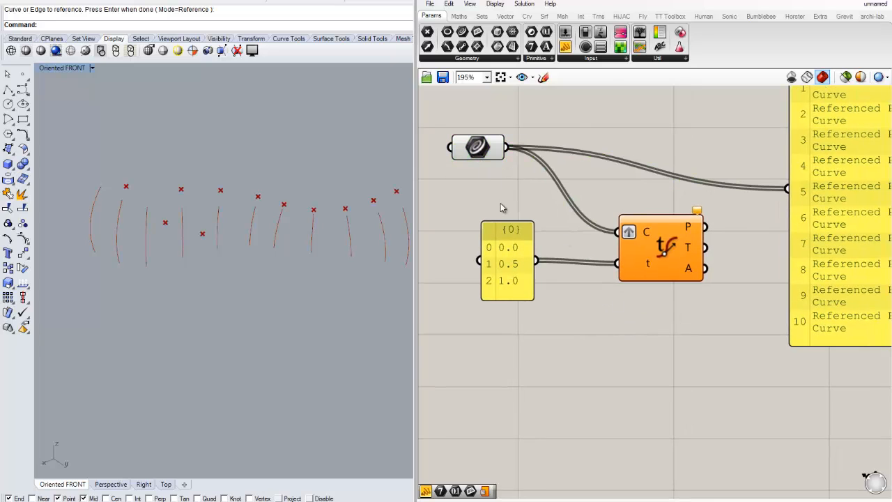
{"action": "left_click_drag", "start_coordinate": [503, 266], "coordinate": [506, 270]}
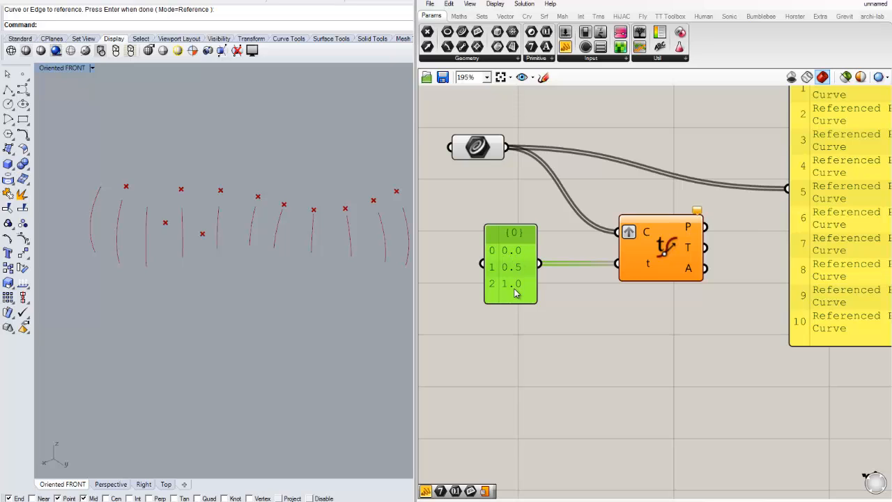
Examine the evaluated points on the referenced curves in the Rhino viewport
{"action": "right_click_drag", "start_coordinate": [665, 322], "coordinate": [641, 319]}
{"action": "left_click", "coordinate": [559, 319]}
{"action": "left_click", "coordinate": [205, 255]}
{"action": "scroll", "coordinate": [207, 257], "scroll_direction": "down", "scroll_amount": 5}
{"action": "right_click_drag", "start_coordinate": [240, 260], "coordinate": [298, 231]}
{"action": "scroll", "coordinate": [259, 236], "scroll_direction": "up", "scroll_amount": 8}
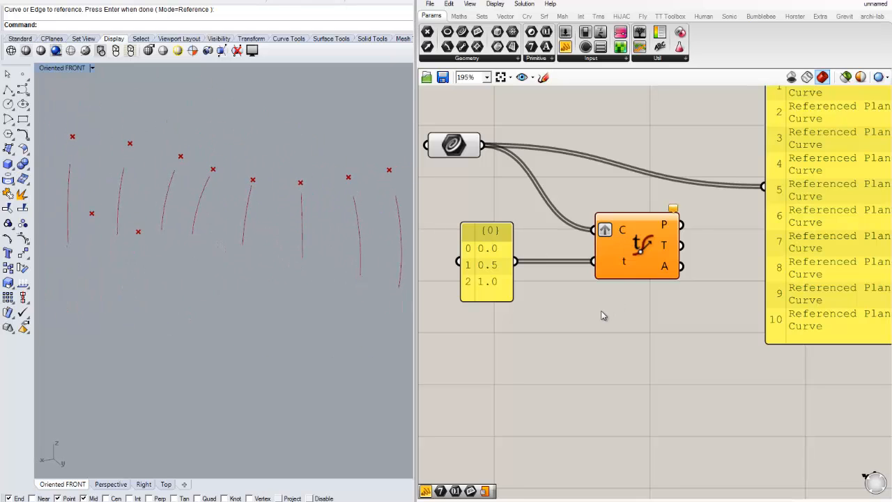
{"action": "right_click_drag", "start_coordinate": [604, 316], "coordinate": [621, 307]}
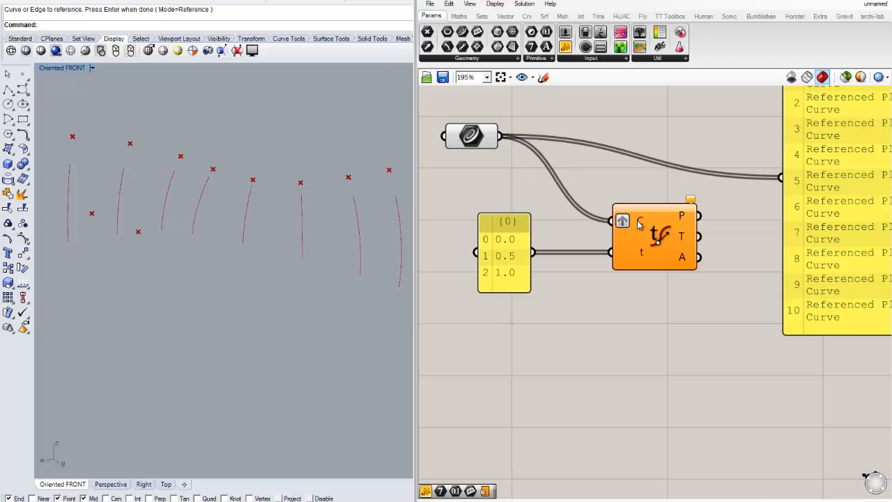
Reparameterize Evaluate Curve's C input so the parameters 0, 0.5 and 1 span each curve
{"action": "right_click", "coordinate": [639, 223]}
{"action": "left_click", "coordinate": [667, 356]}
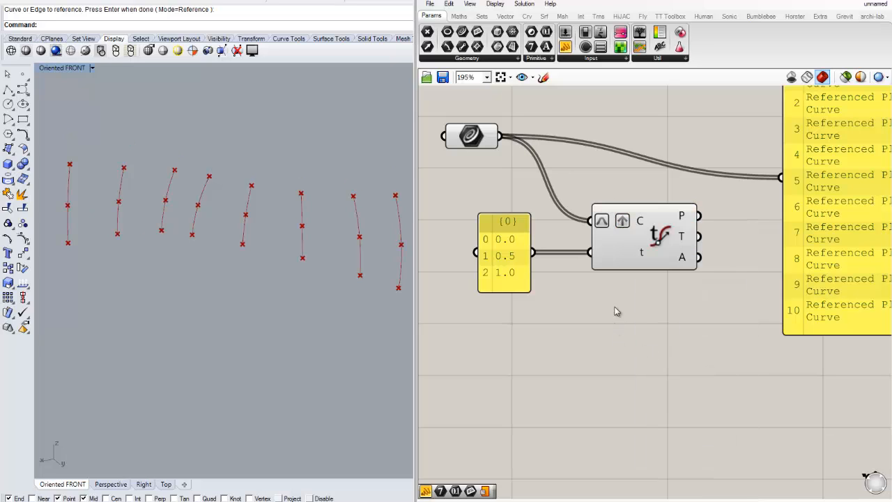
{"action": "left_click", "coordinate": [631, 237]}
{"action": "left_click", "coordinate": [597, 291]}
{"action": "left_click_drag", "start_coordinate": [636, 253], "coordinate": [647, 255]}
{"action": "left_click", "coordinate": [590, 304]}
{"action": "right_click_drag", "start_coordinate": [505, 251], "coordinate": [540, 250]}
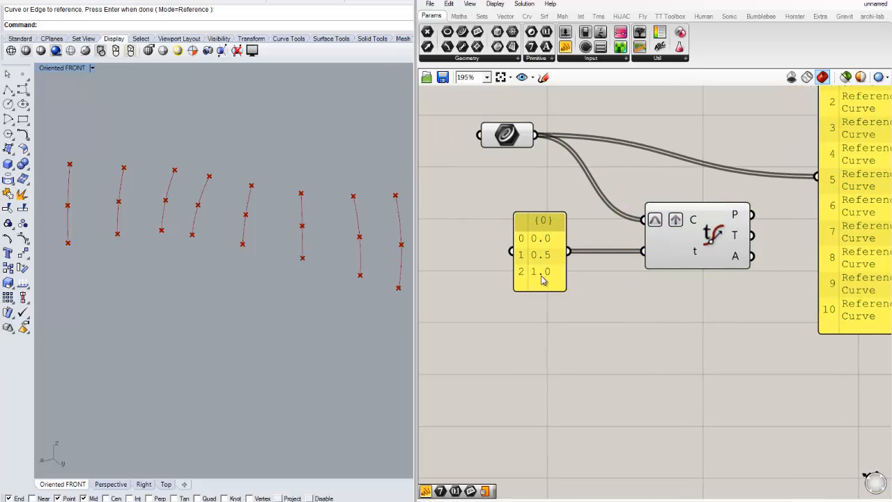
Zoom in on the Rhino viewport to inspect the start, middle and end points on each curve
{"action": "scroll", "coordinate": [381, 313], "scroll_direction": "down", "scroll_amount": 4}
{"action": "right_click_drag", "start_coordinate": [330, 284], "coordinate": [298, 272]}
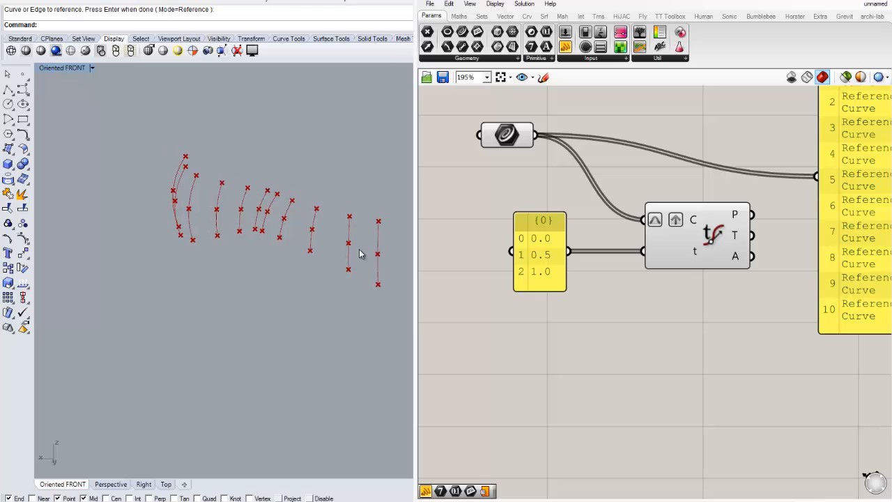
{"action": "scroll", "coordinate": [376, 253], "scroll_direction": "up", "scroll_amount": 9}
{"action": "mouse_move", "coordinate": [377, 253]}
{"action": "right_mouse_down"}
{"action": "mouse_move", "coordinate": [346, 247]}
{"action": "mouse_move", "coordinate": [382, 250]}
{"action": "right_mouse_up"}
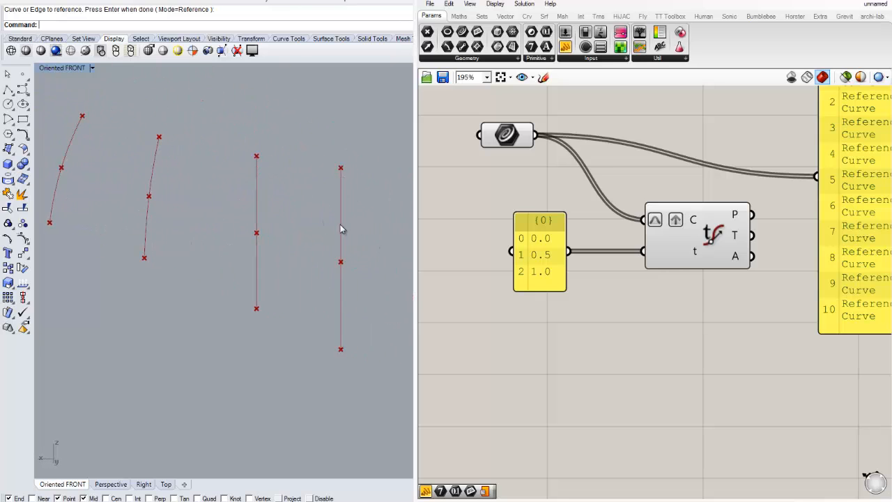
{"action": "scroll", "coordinate": [648, 339], "scroll_direction": "down", "scroll_amount": 1}
Connect Evaluate Curve's P output to the large output panel
{"action": "right_click_drag", "start_coordinate": [704, 338], "coordinate": [580, 334]}
{"action": "left_click_drag", "start_coordinate": [746, 269], "coordinate": [794, 281]}
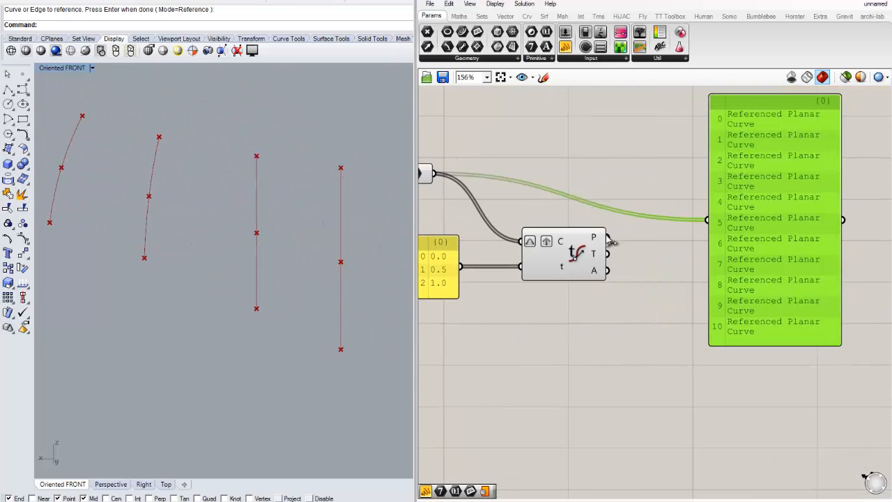
{"action": "left_click_drag", "start_coordinate": [608, 237], "coordinate": [707, 220]}
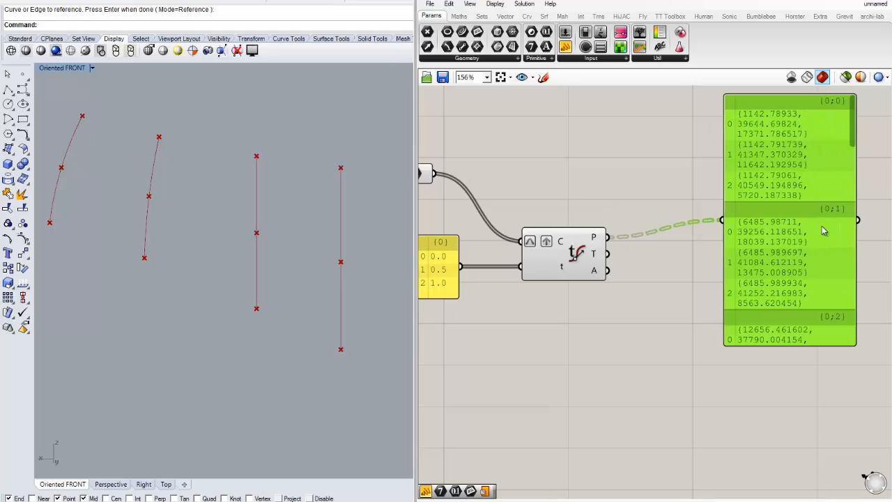
Widen the output panel so the full point coordinates are displayed
{"action": "left_click", "coordinate": [697, 283]}
{"action": "scroll", "coordinate": [660, 284], "scroll_direction": "down", "scroll_amount": 2}
{"action": "scroll", "coordinate": [776, 235], "scroll_direction": "up", "scroll_amount": 1}
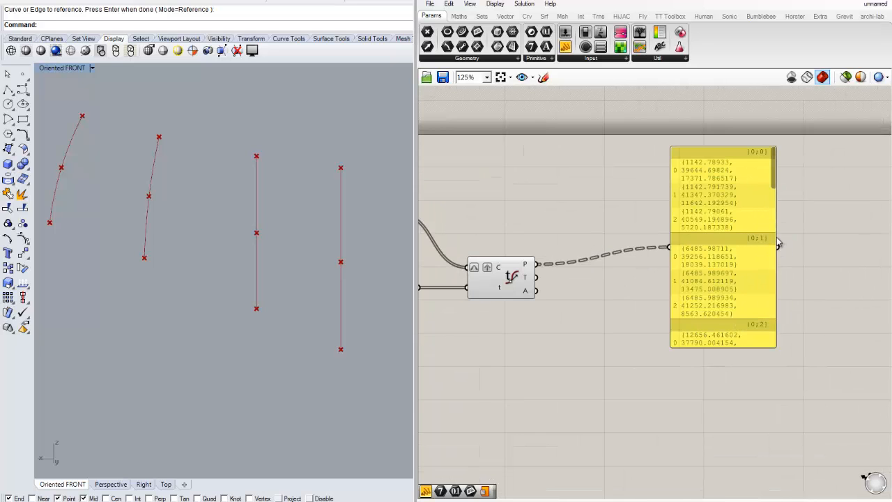
{"action": "left_click_drag", "start_coordinate": [776, 237], "coordinate": [889, 233]}
{"action": "left_click_drag", "start_coordinate": [761, 263], "coordinate": [771, 249]}
{"action": "left_click", "coordinate": [608, 341]}
{"action": "right_click_drag", "start_coordinate": [505, 320], "coordinate": [640, 300]}
Move the Curve parameter next to the values panel
{"action": "left_click_drag", "start_coordinate": [514, 195], "coordinate": [470, 251]}
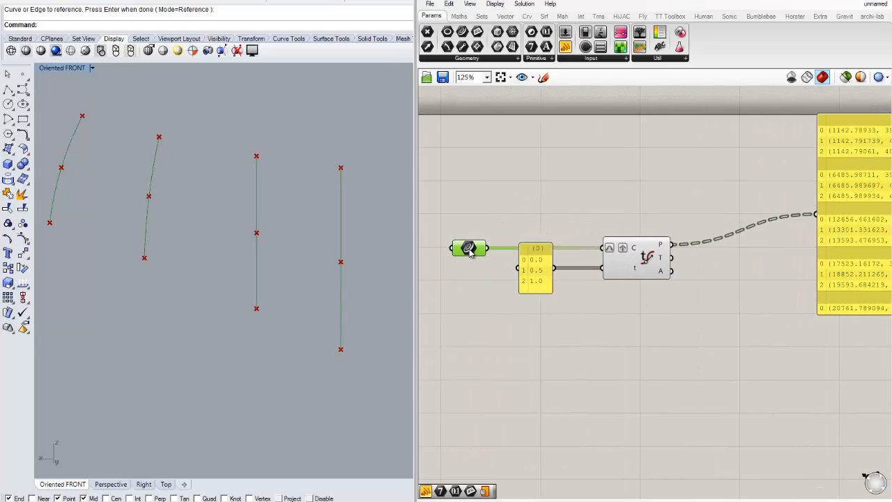
{"action": "left_click", "coordinate": [589, 316]}
{"action": "right_click_drag", "start_coordinate": [710, 341], "coordinate": [620, 301]}
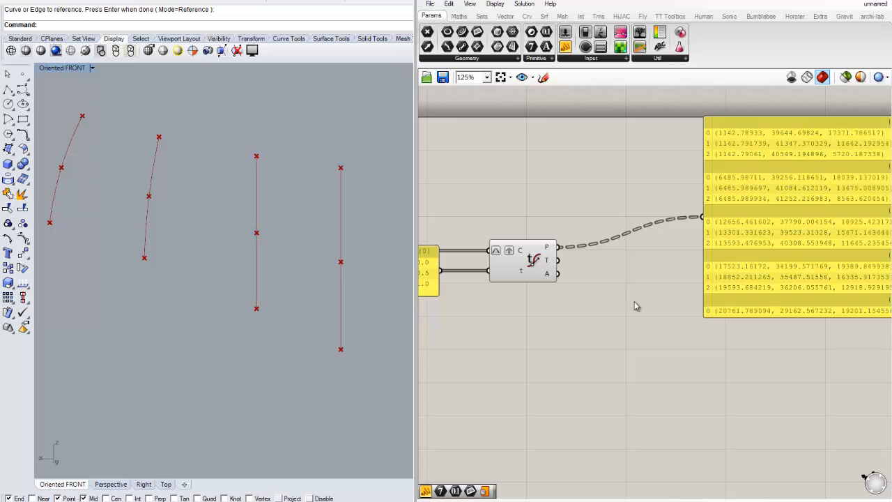
{"action": "scroll", "coordinate": [631, 303], "scroll_direction": "down", "scroll_amount": 2}
{"action": "left_click", "coordinate": [739, 259]}
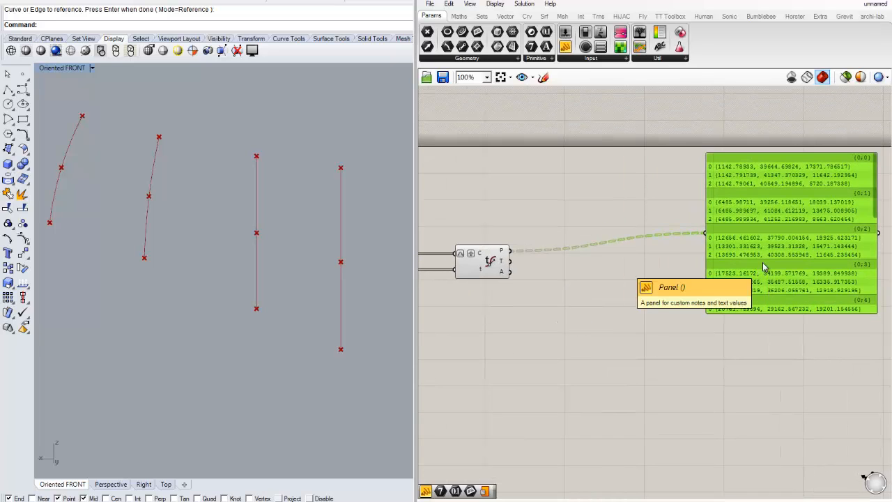
{"action": "scroll", "coordinate": [502, 259], "scroll_direction": "up", "scroll_amount": 3}
Simplify Evaluate Curve's P output
{"action": "right_click", "coordinate": [516, 244]}
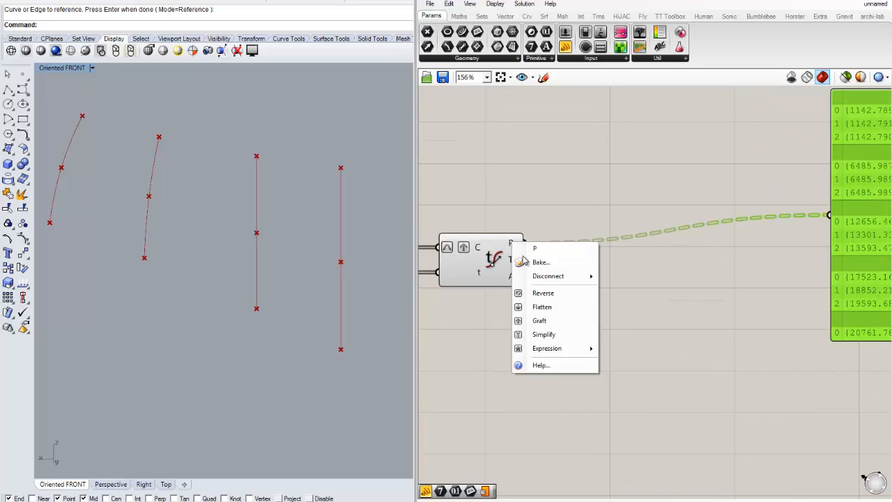
{"action": "left_click", "coordinate": [547, 336]}
{"action": "scroll", "coordinate": [703, 307], "scroll_direction": "down", "scroll_amount": 3}
{"action": "scroll", "coordinate": [802, 199], "scroll_direction": "up", "scroll_amount": 3}
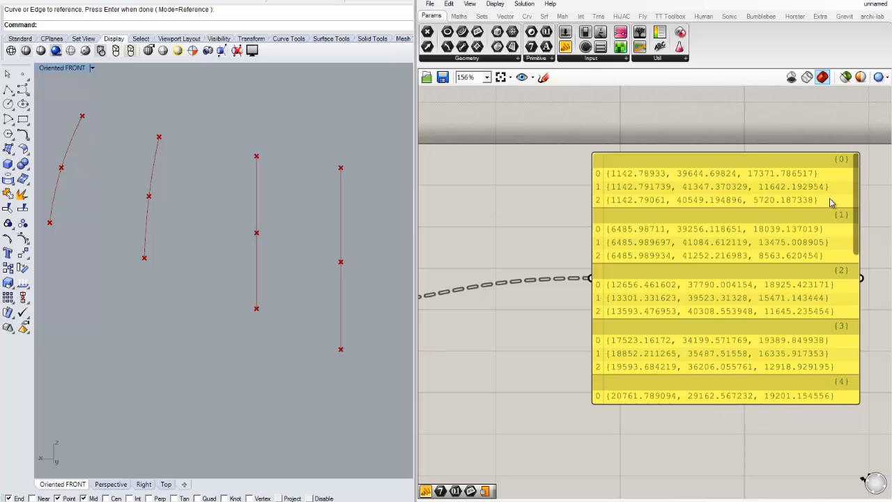
Delete the point output panel
{"action": "scroll", "coordinate": [830, 199], "scroll_direction": "down", "scroll_amount": 3}
{"action": "left_click", "coordinate": [765, 290]}
{"action": "key", "text": "Delete"}
{"action": "scroll", "coordinate": [614, 274], "scroll_direction": "up", "scroll_amount": 2}
{"action": "right_click_drag", "start_coordinate": [626, 294], "coordinate": [633, 262]}
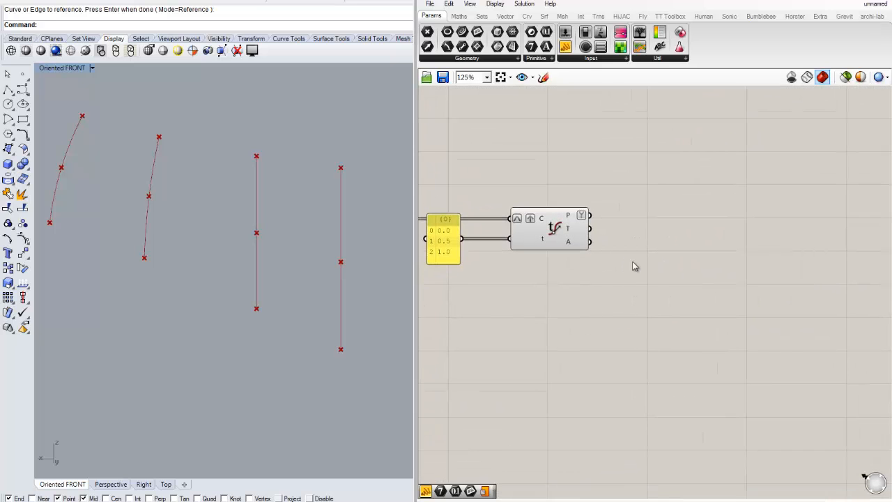
Place Grevit's Send component on the canvas
{"action": "right_click_drag", "start_coordinate": [572, 296], "coordinate": [590, 287]}
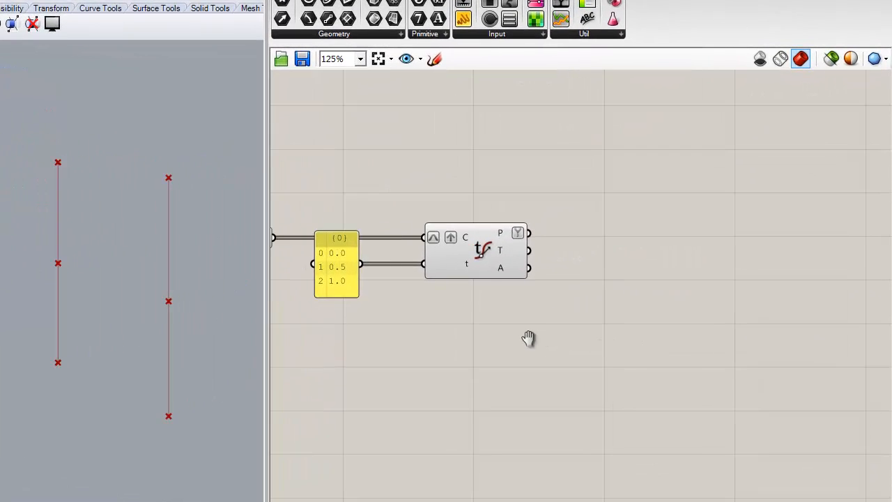
{"action": "right_click_drag", "start_coordinate": [495, 334], "coordinate": [442, 334]}
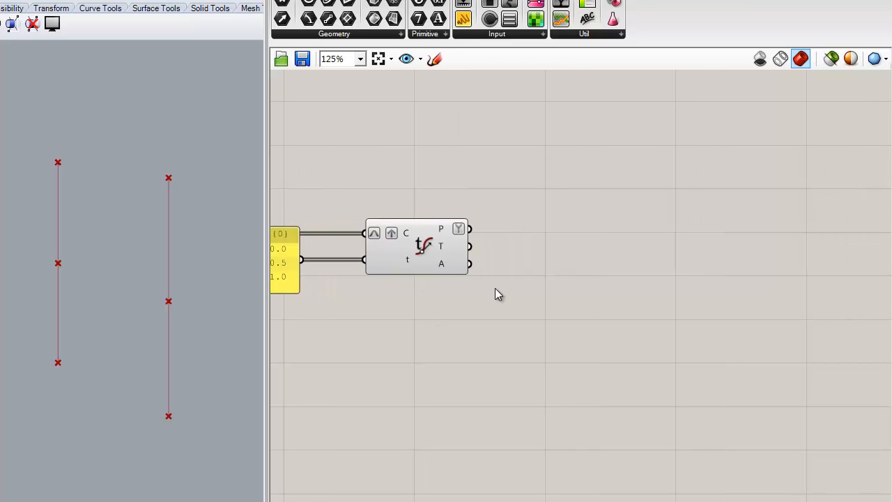
{"action": "right_click_drag", "start_coordinate": [562, 300], "coordinate": [535, 291]}
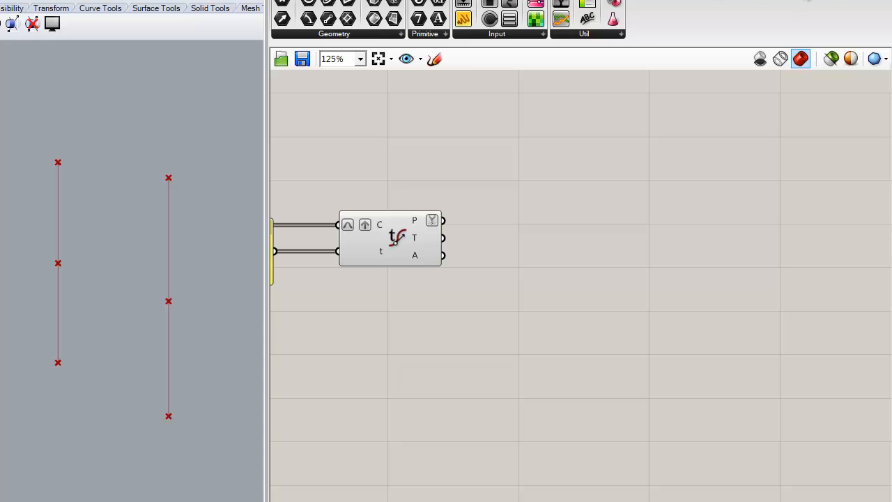
{"action": "left_click", "coordinate": [766, 2]}
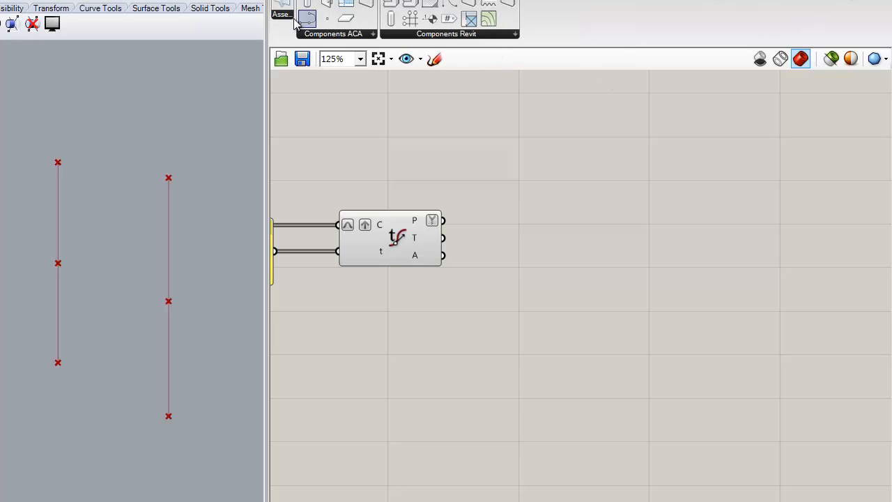
{"action": "left_click_drag", "start_coordinate": [356, 33], "coordinate": [799, 277]}
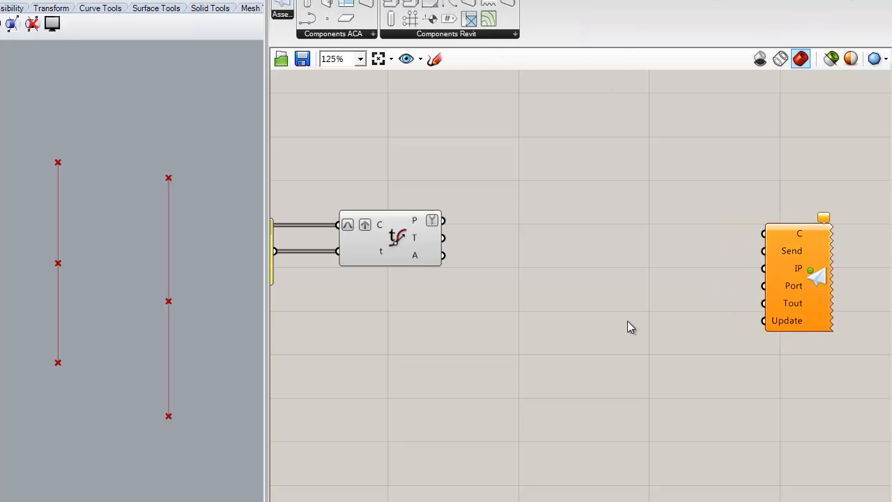
Add Grevit's adaptive component with Points, Family, Type and Param inputs
{"action": "left_click_drag", "start_coordinate": [398, 7], "coordinate": [651, 225]}
{"action": "left_click", "coordinate": [675, 304]}
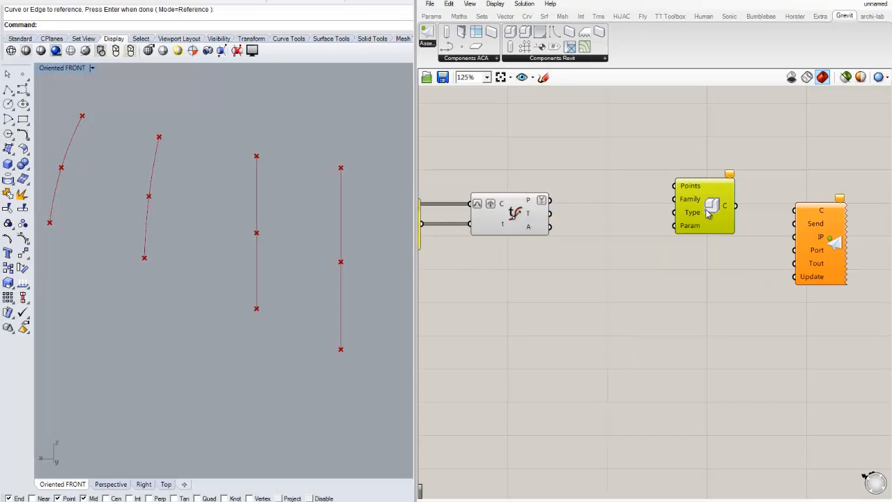
Connect the adaptive component's C output to the Send component's C input
{"action": "left_click", "coordinate": [757, 299]}
{"action": "scroll", "coordinate": [713, 304], "scroll_direction": "down", "scroll_amount": 1}
{"action": "right_click_drag", "start_coordinate": [759, 257], "coordinate": [700, 236]}
{"action": "scroll", "coordinate": [700, 236], "scroll_direction": "up", "scroll_amount": 1}
{"action": "left_click_drag", "start_coordinate": [764, 231], "coordinate": [799, 232]}
{"action": "left_click", "coordinate": [745, 261]}
{"action": "scroll", "coordinate": [709, 232], "scroll_direction": "up", "scroll_amount": 1}
{"action": "left_click_drag", "start_coordinate": [656, 187], "coordinate": [780, 193]}
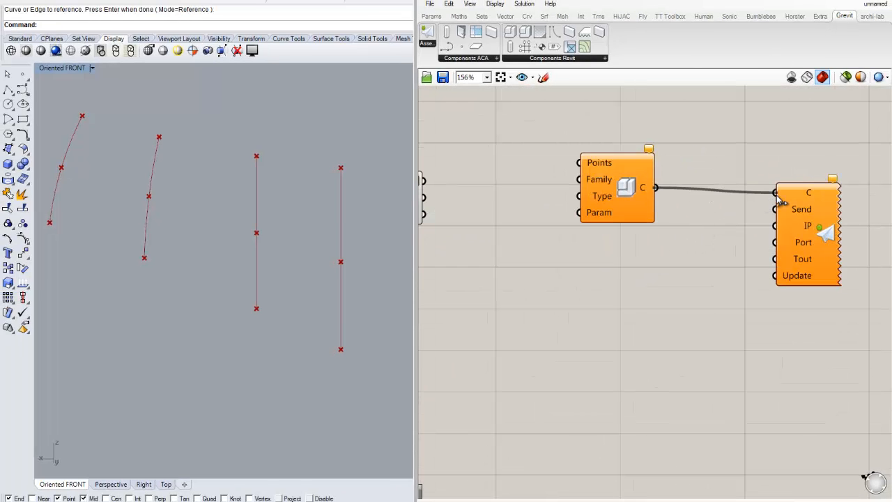
Graft the Send component's C input
{"action": "right_click", "coordinate": [785, 194]}
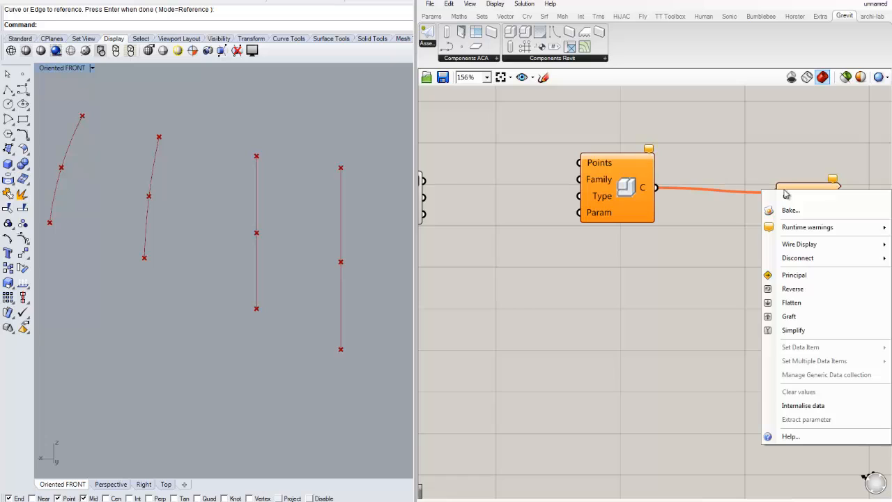
{"action": "left_click", "coordinate": [803, 315]}
{"action": "left_click_drag", "start_coordinate": [809, 266], "coordinate": [836, 280]}
{"action": "left_click", "coordinate": [731, 291]}
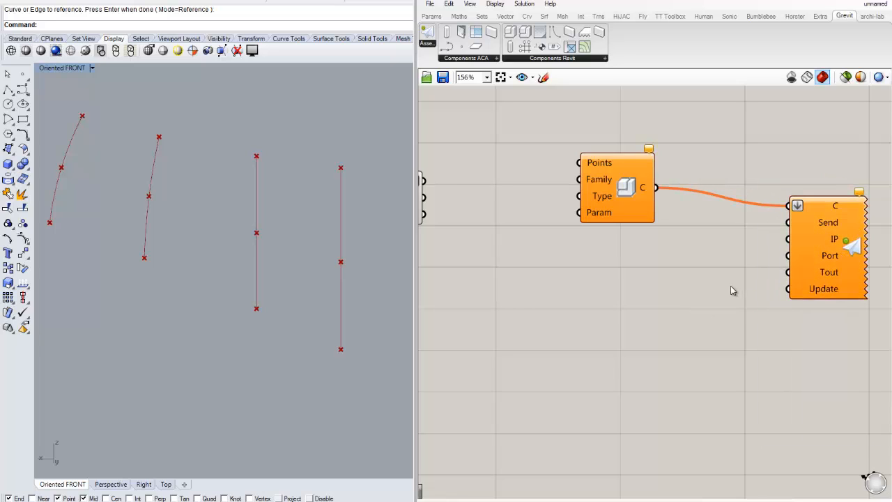
Add a Button, wire it into the Send component's Send input, and move it above
{"action": "double_click", "coordinate": [671, 303]}
{"action": "type", "text": "but"}
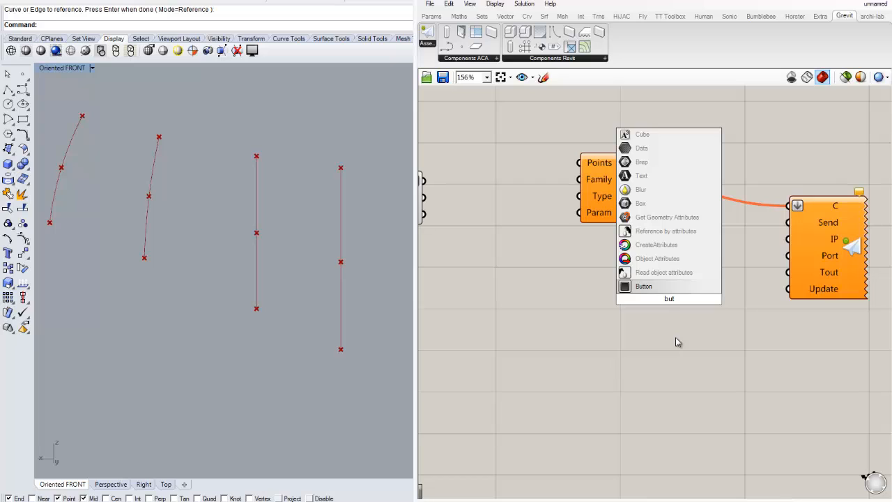
{"action": "key", "text": "Return"}
{"action": "left_click", "coordinate": [670, 267]}
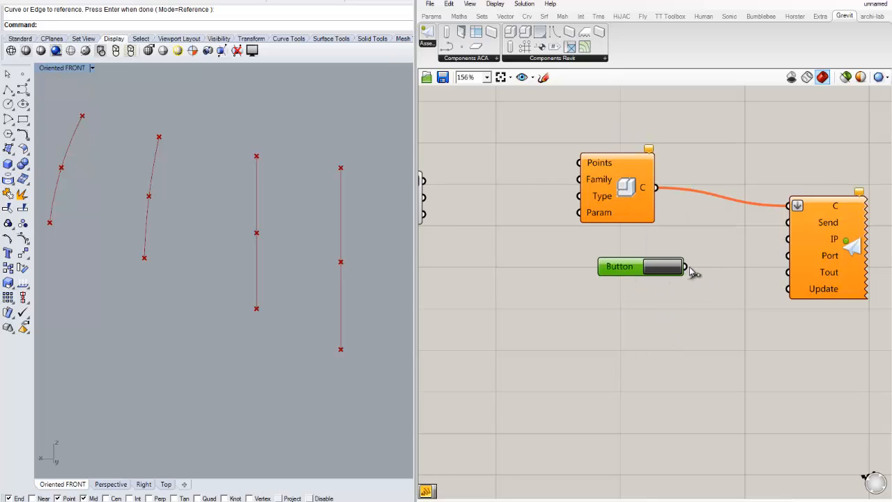
{"action": "left_click_drag", "start_coordinate": [689, 267], "coordinate": [789, 223]}
{"action": "left_click_drag", "start_coordinate": [621, 268], "coordinate": [688, 121]}
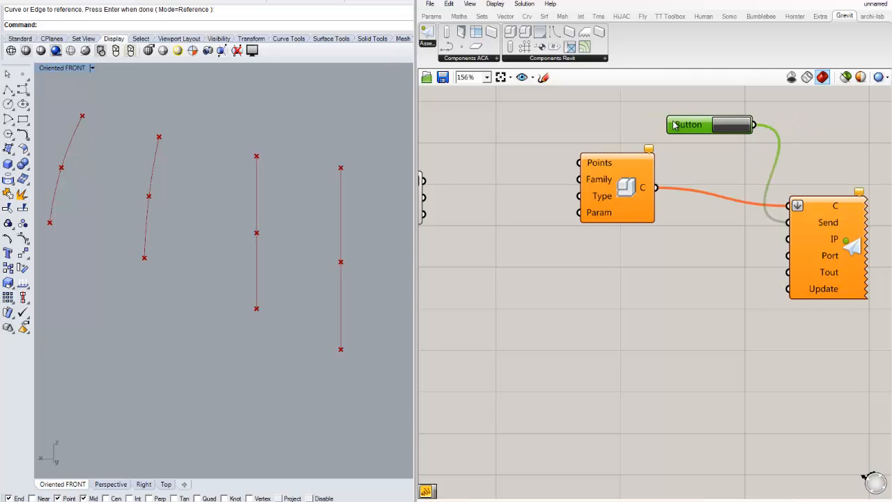
Move the adaptive component closer to Evaluate Curve
{"action": "left_click", "coordinate": [653, 293]}
{"action": "right_click_drag", "start_coordinate": [592, 285], "coordinate": [632, 315]}
{"action": "left_click_drag", "start_coordinate": [655, 228], "coordinate": [703, 247]}
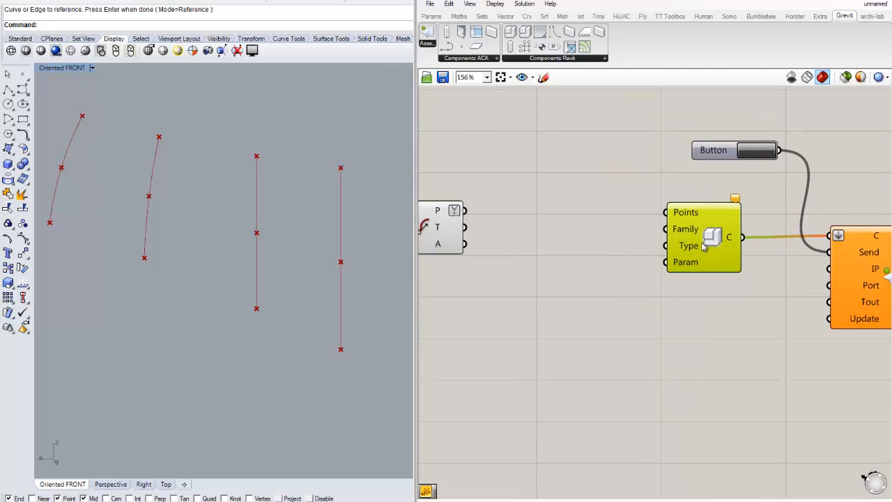
{"action": "left_click", "coordinate": [673, 320]}
{"action": "right_click_drag", "start_coordinate": [604, 240], "coordinate": [706, 223]}
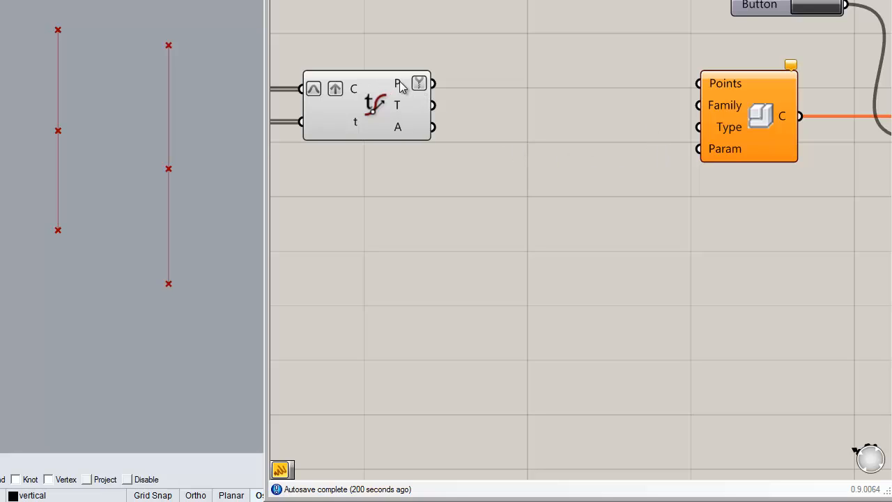
Connect Evaluate Curve's P output to the adaptive component's Points input
{"action": "left_click_drag", "start_coordinate": [433, 84], "coordinate": [699, 83]}
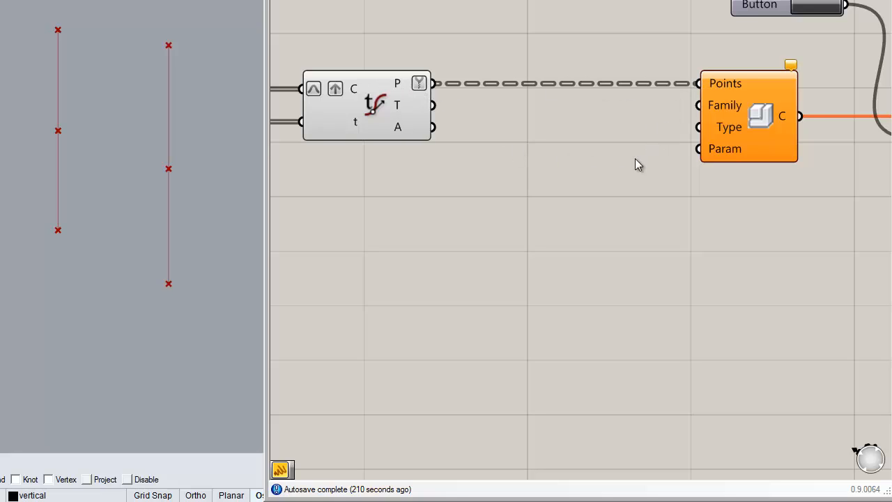
{"action": "right_click_drag", "start_coordinate": [636, 159], "coordinate": [653, 143]}
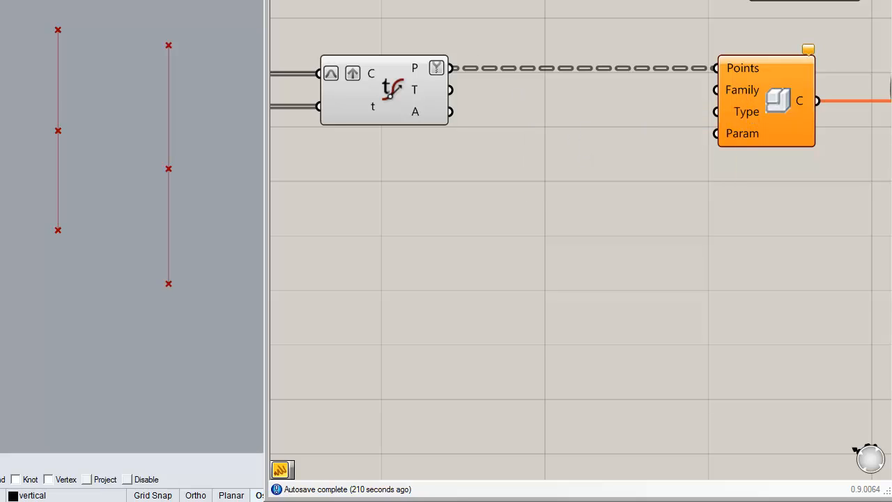
Add a panel containing the text 3_point_arc and place it between Evaluate Curve and the adaptive component
{"action": "left_click_drag", "start_coordinate": [530, 182], "coordinate": [528, 222]}
{"action": "double_click", "coordinate": [533, 221]}
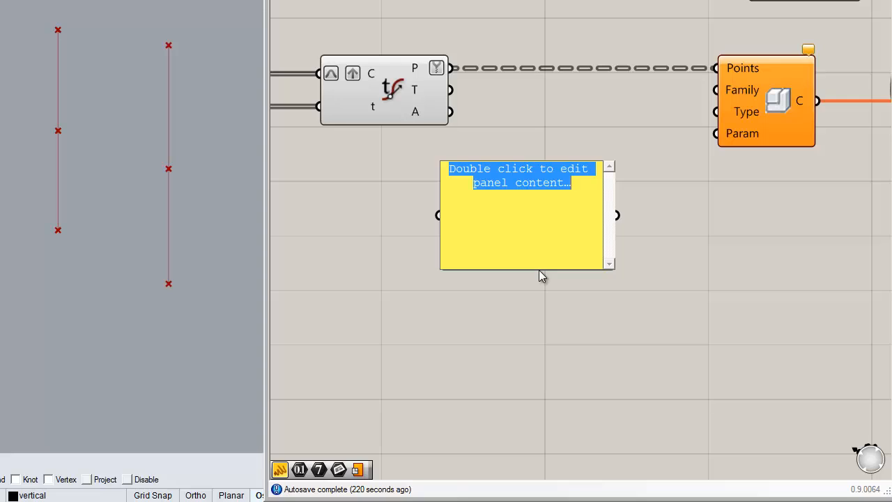
{"action": "type", "text": "3_"}
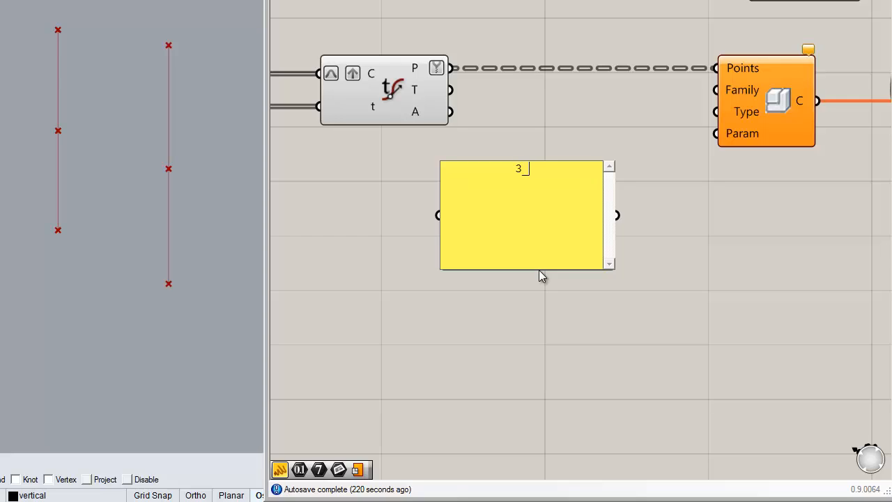
{"action": "type", "text": "point_arc"}
{"action": "left_click", "coordinate": [690, 249]}
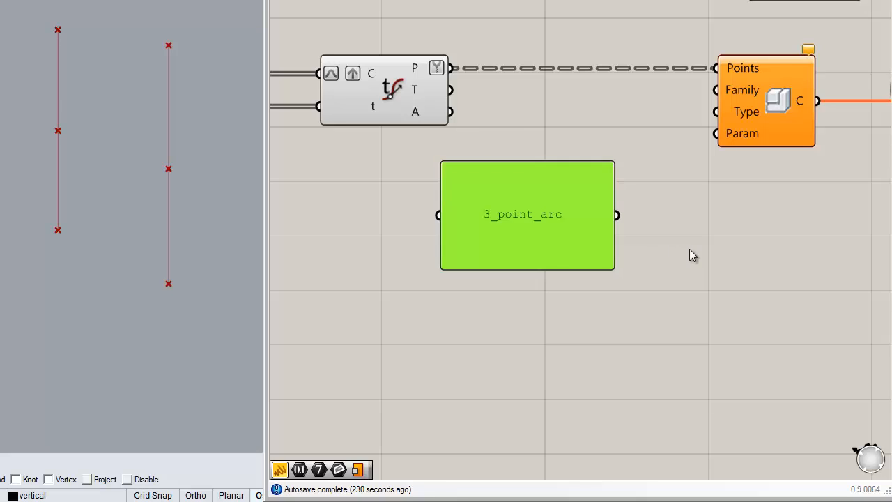
{"action": "left_click_drag", "start_coordinate": [530, 222], "coordinate": [518, 214]}
{"action": "left_click_drag", "start_coordinate": [595, 251], "coordinate": [570, 121]}
{"action": "left_click", "coordinate": [527, 214]}
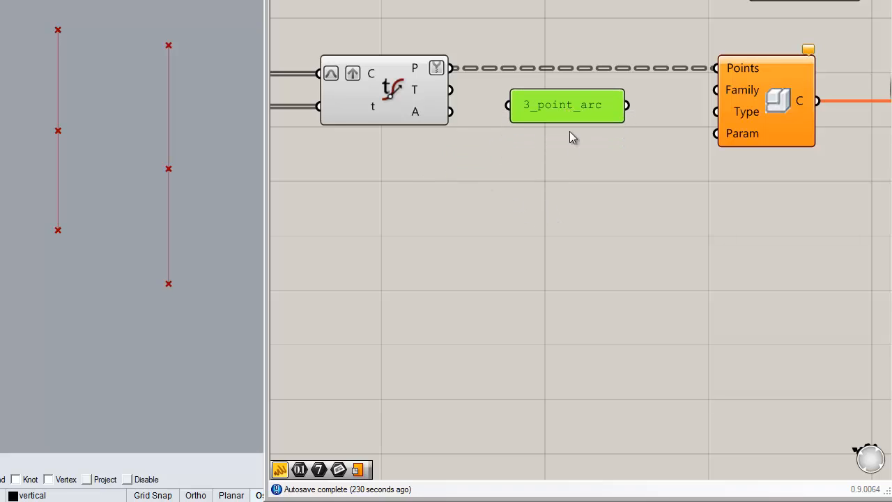
{"action": "left_click", "coordinate": [574, 138]}
Wire the 3_point_arc panel into both the Family and Type inputs of the adaptive component
{"action": "left_click_drag", "start_coordinate": [627, 106], "coordinate": [716, 90]}
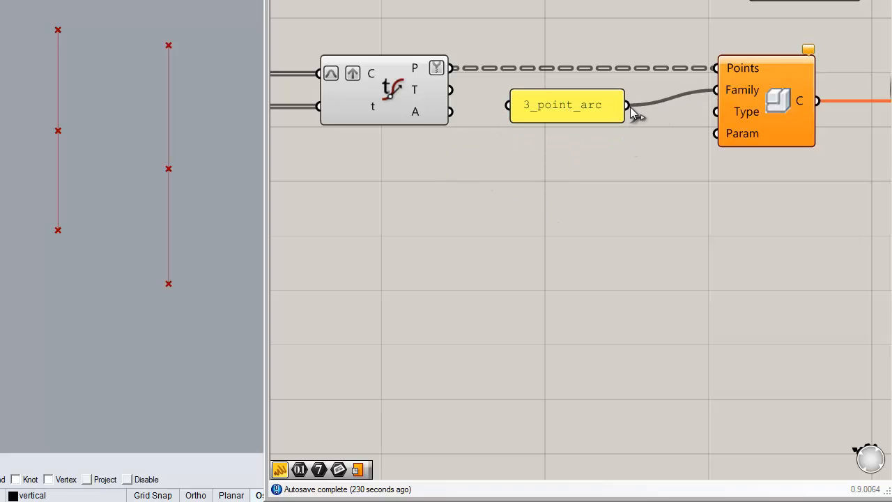
{"action": "left_click_drag", "start_coordinate": [627, 106], "coordinate": [724, 112]}
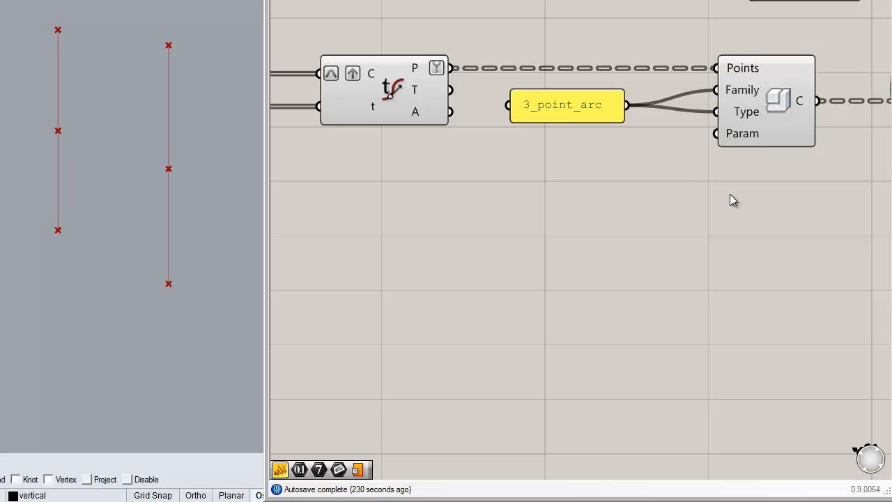
{"action": "right_click_drag", "start_coordinate": [730, 194], "coordinate": [675, 212]}
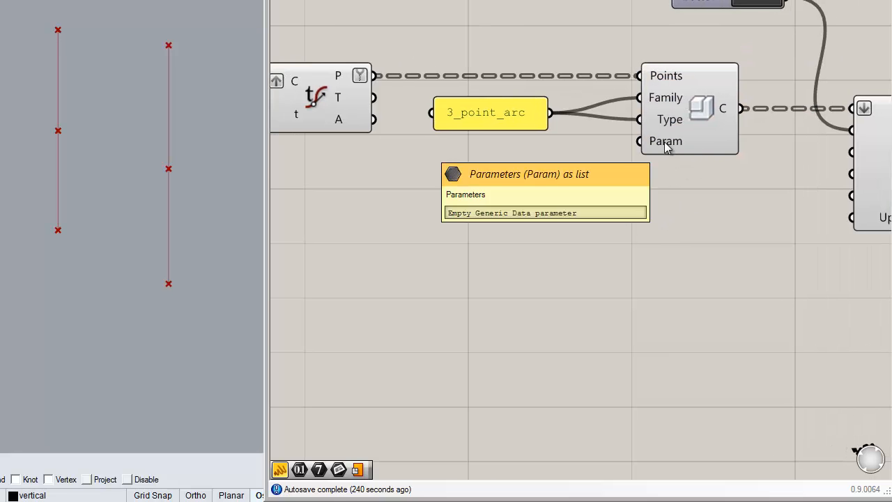
{"action": "right_click_drag", "start_coordinate": [532, 193], "coordinate": [570, 184]}
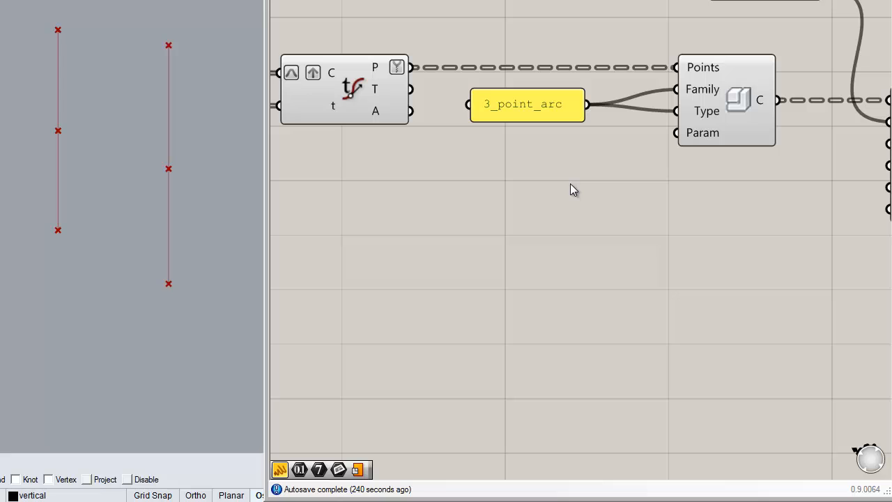
{"action": "right_click_drag", "start_coordinate": [465, 189], "coordinate": [424, 173]}
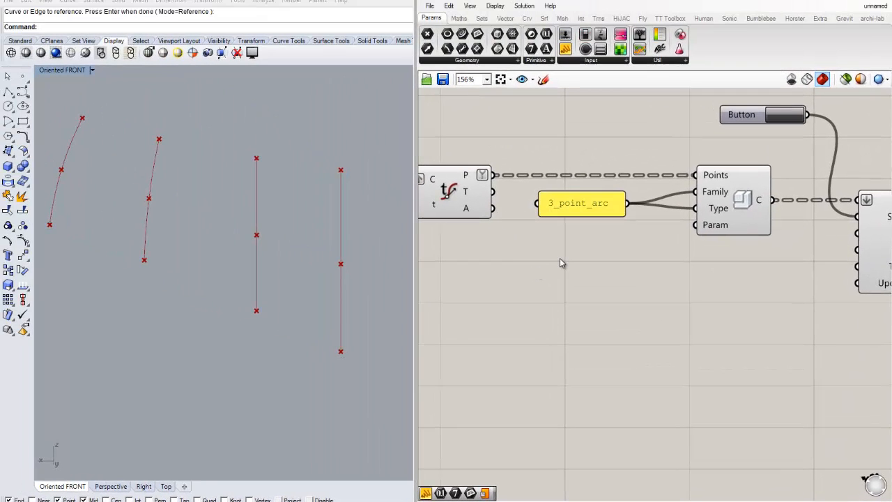
{"action": "right_click_drag", "start_coordinate": [563, 263], "coordinate": [539, 255]}
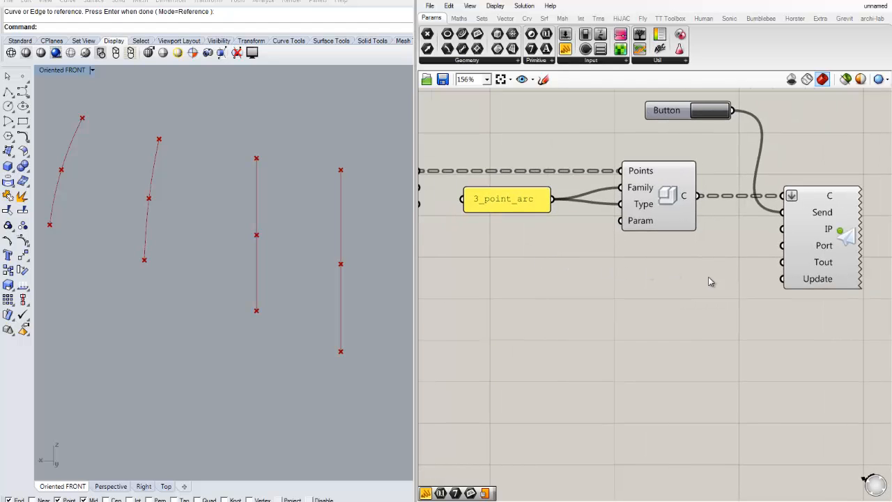
Move the Button below the adaptive component to tidy the definition
{"action": "scroll", "coordinate": [627, 278], "scroll_direction": "down", "scroll_amount": 2}
{"action": "left_click_drag", "start_coordinate": [683, 130], "coordinate": [670, 249]}
{"action": "left_click", "coordinate": [718, 301]}
{"action": "scroll", "coordinate": [657, 297], "scroll_direction": "down", "scroll_amount": 1}
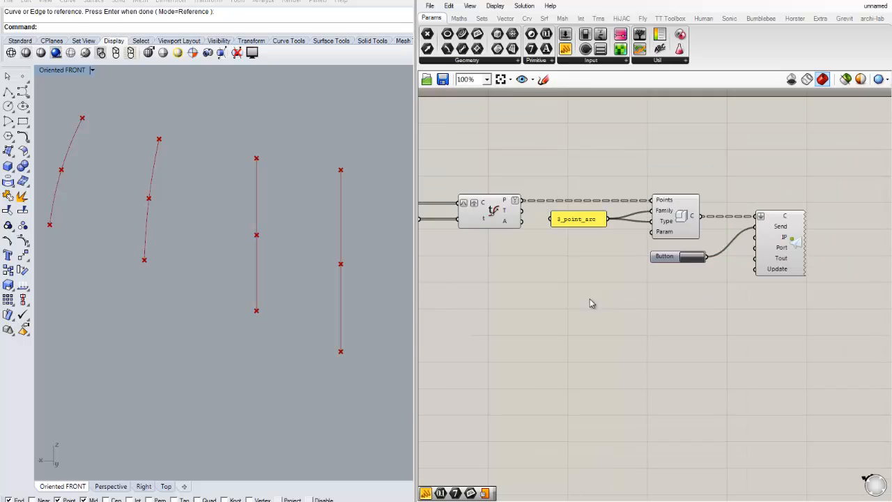
{"action": "right_click_drag", "start_coordinate": [591, 300], "coordinate": [718, 294]}
{"action": "left_click", "coordinate": [482, 196]}
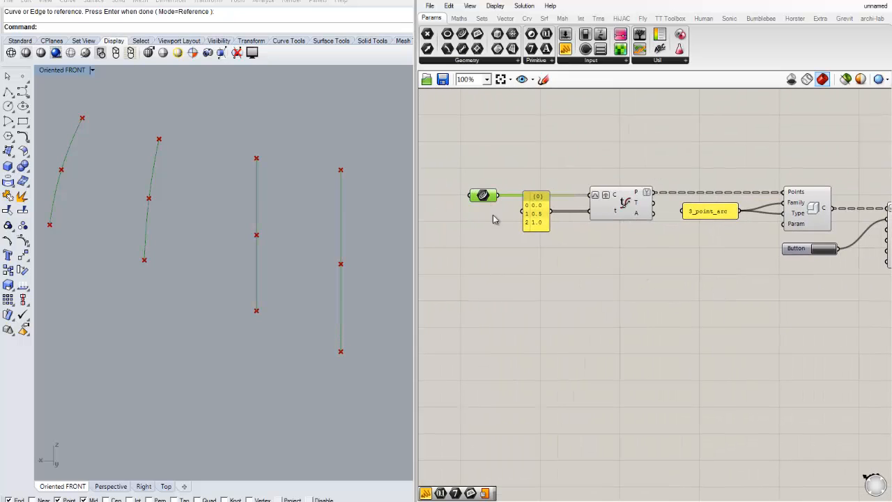
{"action": "left_click", "coordinate": [528, 268]}
{"action": "scroll", "coordinate": [590, 233], "scroll_direction": "up", "scroll_amount": 1}
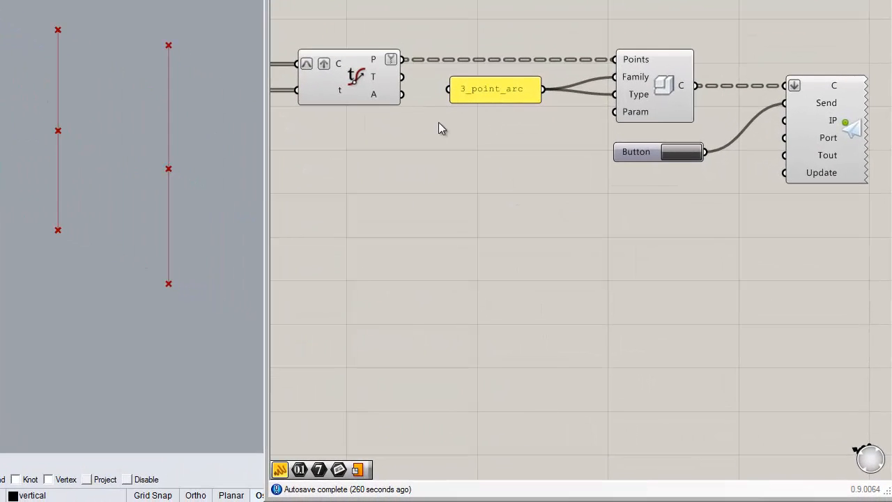
{"action": "left_click", "coordinate": [663, 83]}
{"action": "left_click", "coordinate": [714, 3]}
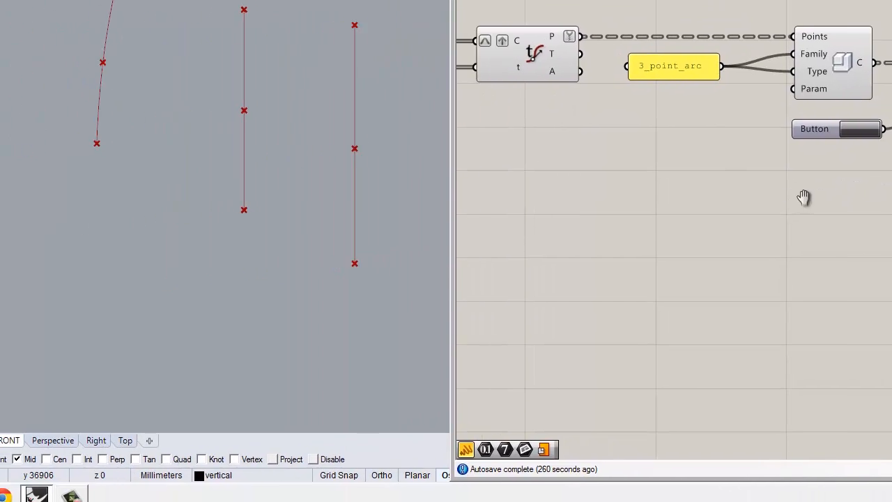
Launch Revit 2014 and start creating a new family
{"action": "left_click", "coordinate": [20, 488]}
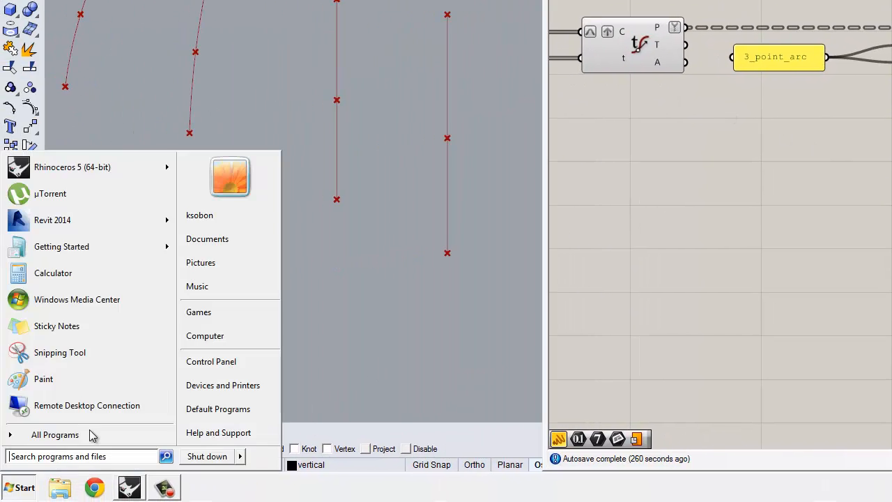
{"action": "left_click", "coordinate": [78, 222]}
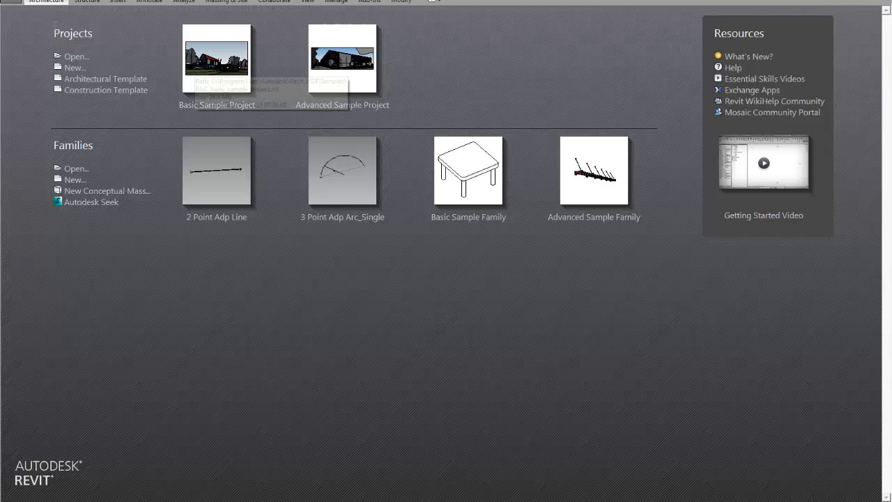
{"action": "left_click", "coordinate": [12, 2]}
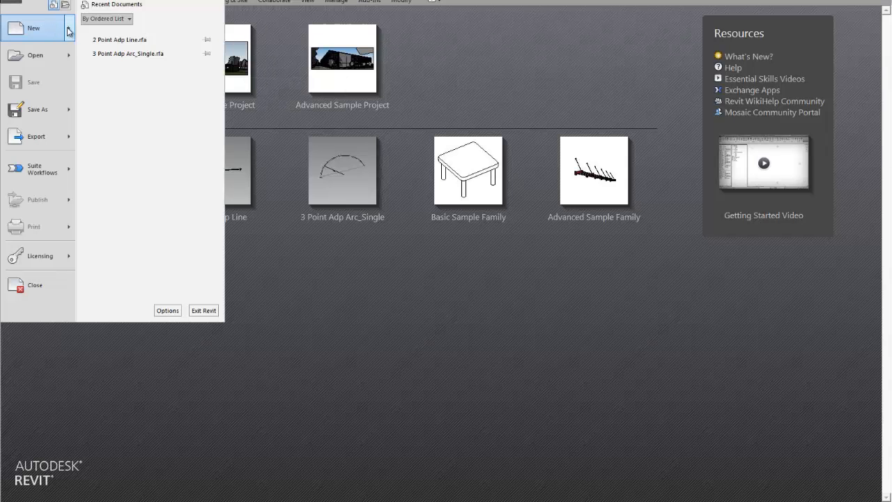
{"action": "mouse_move", "coordinate": [69, 31]}
{"action": "left_click", "coordinate": [136, 70]}
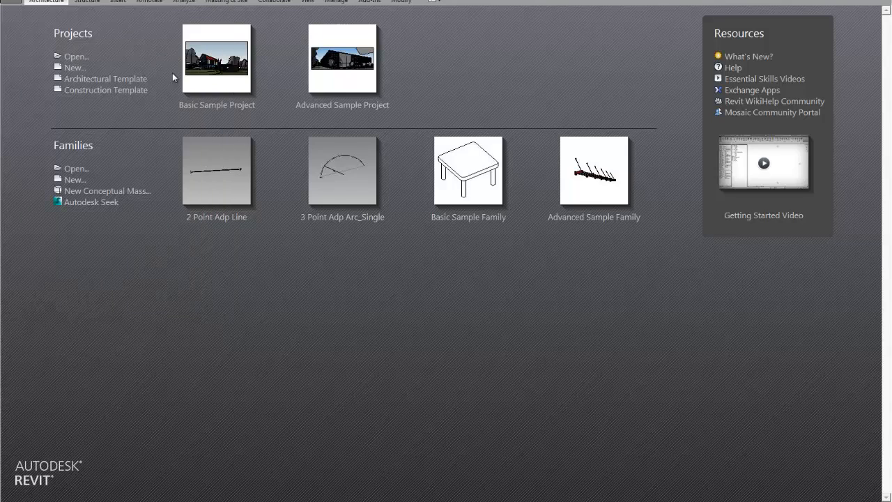
Create the new family from the Generic Model Adaptive template
{"action": "left_click", "coordinate": [340, 218]}
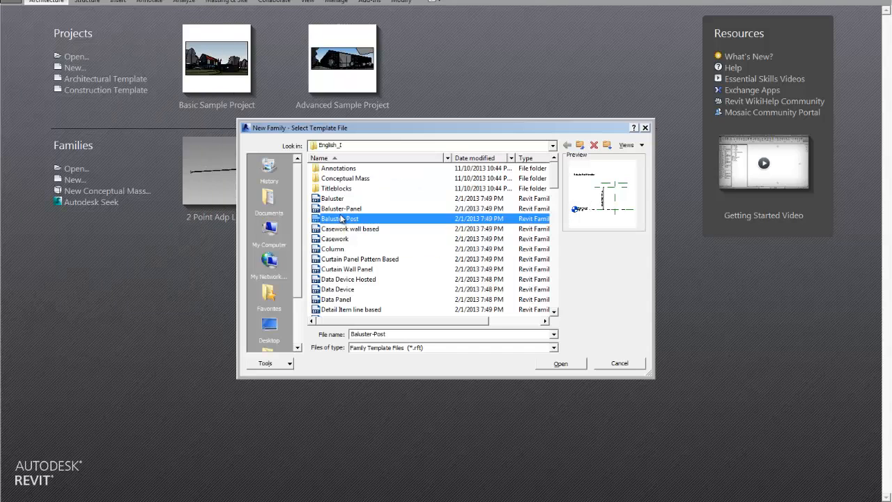
{"action": "double_click", "coordinate": [362, 179]}
{"action": "left_click", "coordinate": [569, 145]}
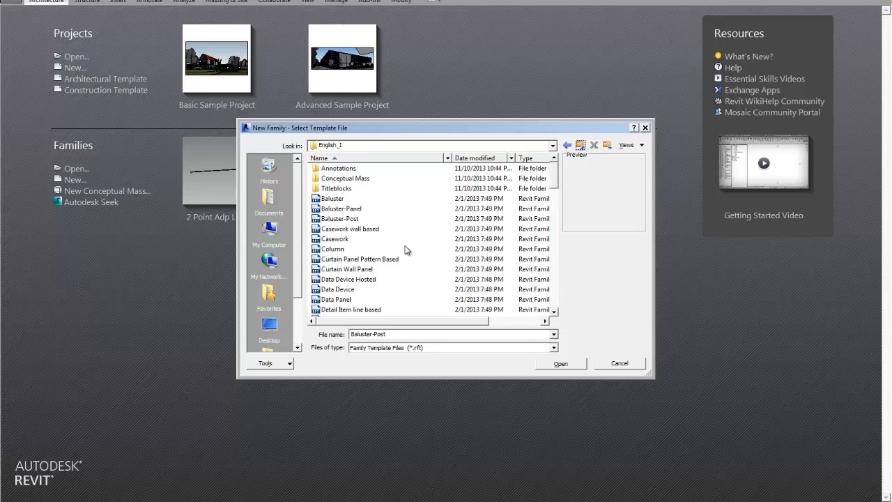
{"action": "left_click", "coordinate": [379, 267]}
{"action": "scroll", "coordinate": [388, 265], "scroll_direction": "down", "scroll_amount": 3}
{"action": "scroll", "coordinate": [397, 264], "scroll_direction": "down", "scroll_amount": 1}
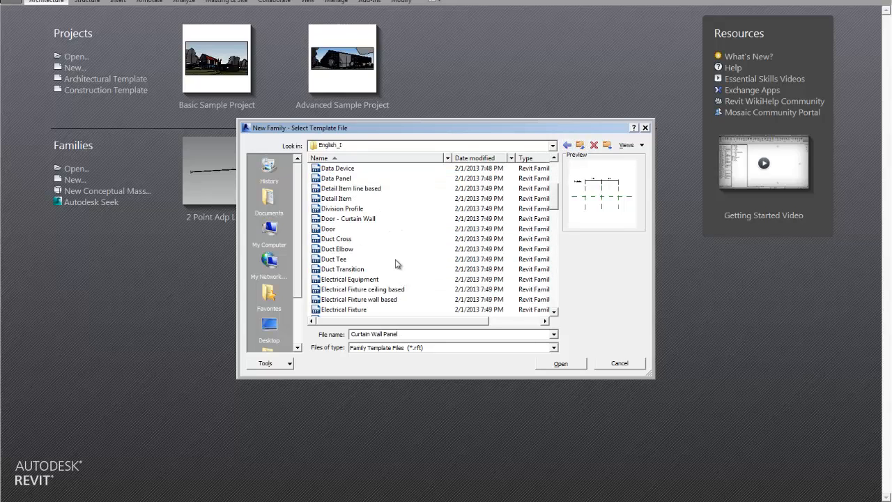
{"action": "key", "text": "g"}
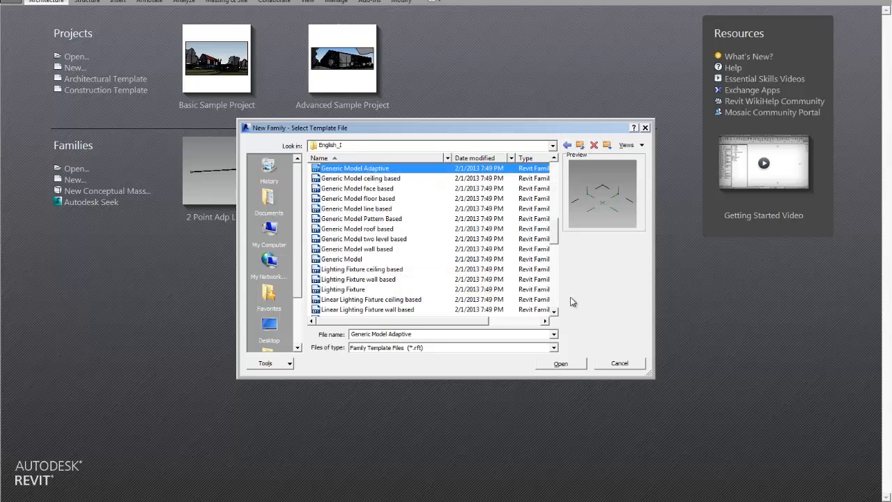
{"action": "left_click", "coordinate": [562, 364]}
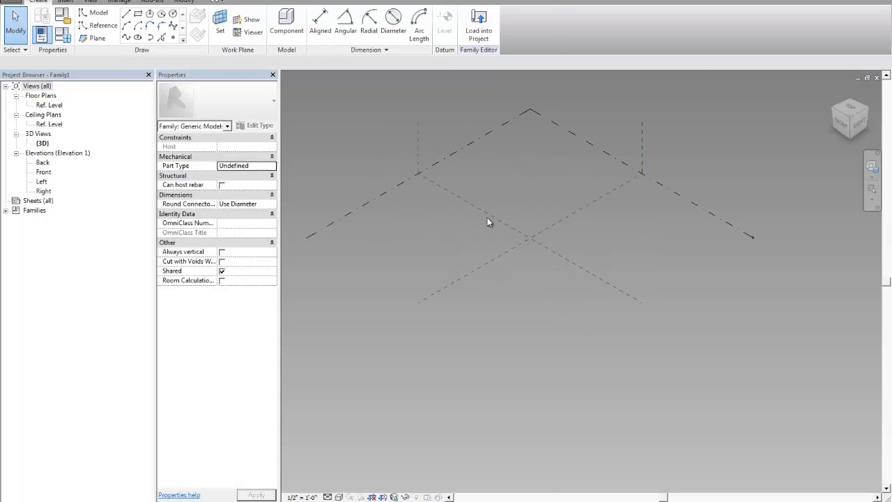
Place three reference points on the reference level in the 3D view
{"action": "middle_click_drag", "start_coordinate": [551, 296], "coordinate": [547, 259], "text": "shift"}
{"action": "scroll", "coordinate": [542, 256], "scroll_direction": "down", "scroll_amount": 1}
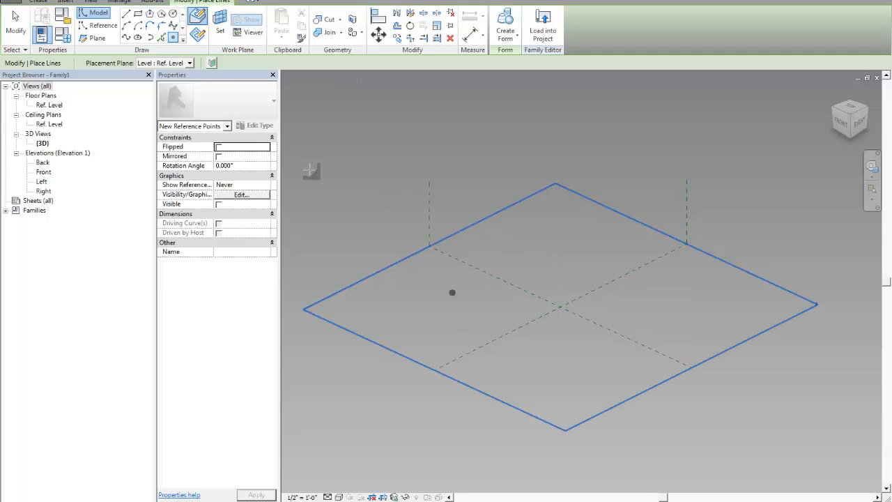
{"action": "left_click", "coordinate": [469, 320]}
{"action": "left_click", "coordinate": [545, 270]}
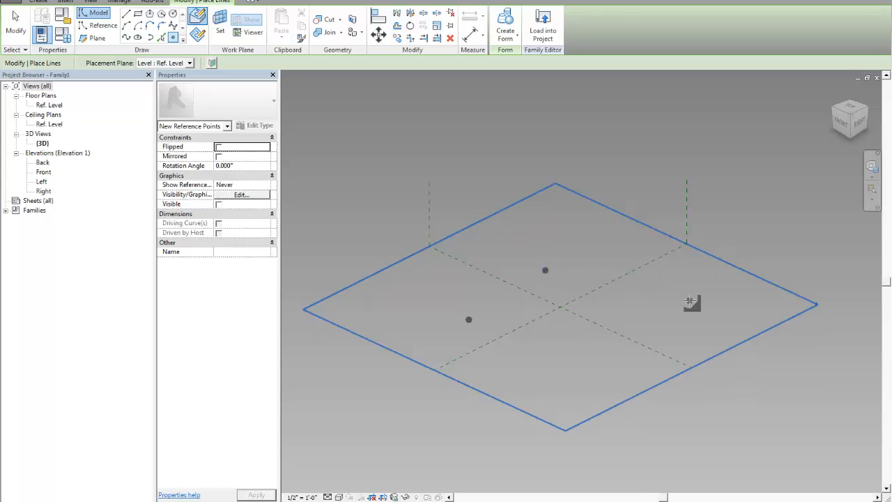
{"action": "left_click", "coordinate": [689, 301]}
{"action": "scroll", "coordinate": [605, 300], "scroll_direction": "up", "scroll_amount": 4}
{"action": "key", "text": "Escape"}
{"action": "key", "text": "Escape"}
{"action": "middle_click_drag", "start_coordinate": [603, 301], "coordinate": [639, 285], "text": "shift"}
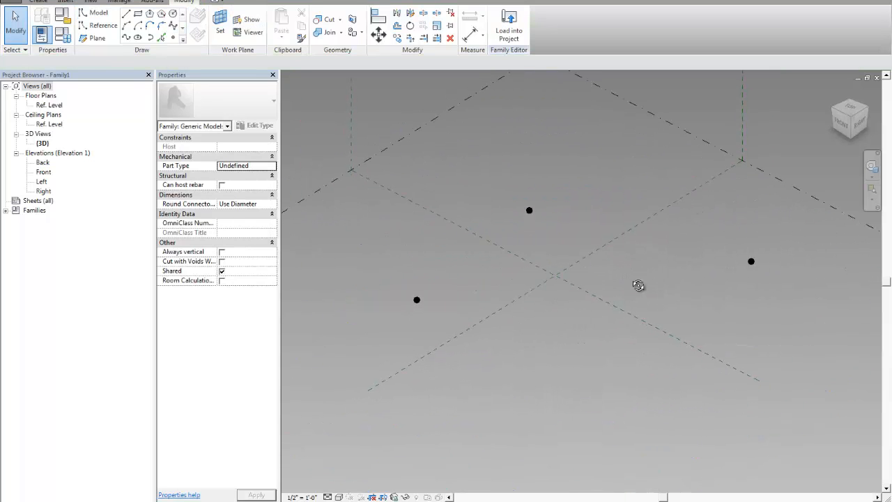
Select the three reference points and make them adaptive
{"action": "left_click", "coordinate": [416, 299]}
{"action": "left_click", "coordinate": [530, 210], "text": "ctrl"}
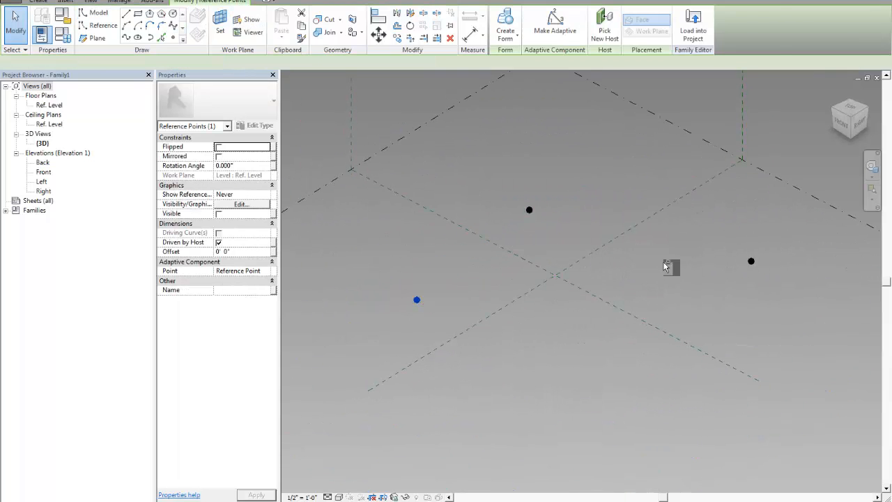
{"action": "left_click", "coordinate": [751, 261], "text": "ctrl"}
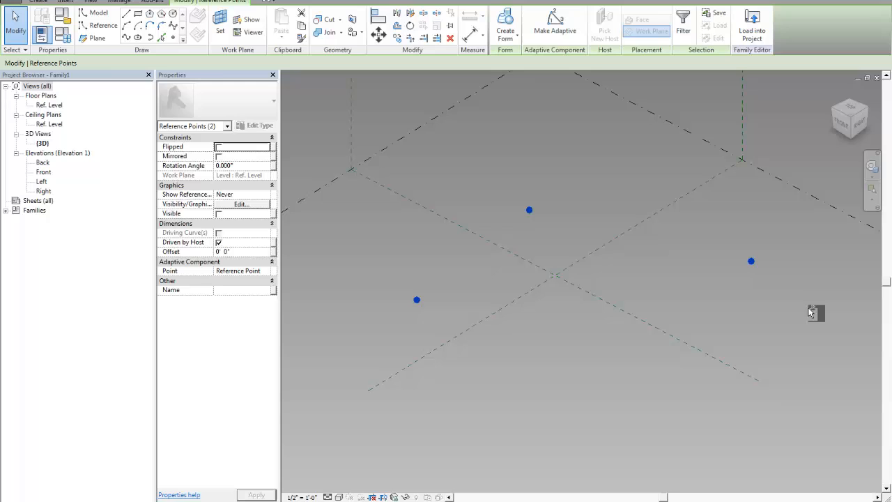
{"action": "left_click", "coordinate": [576, 41]}
{"action": "key", "text": "Escape"}
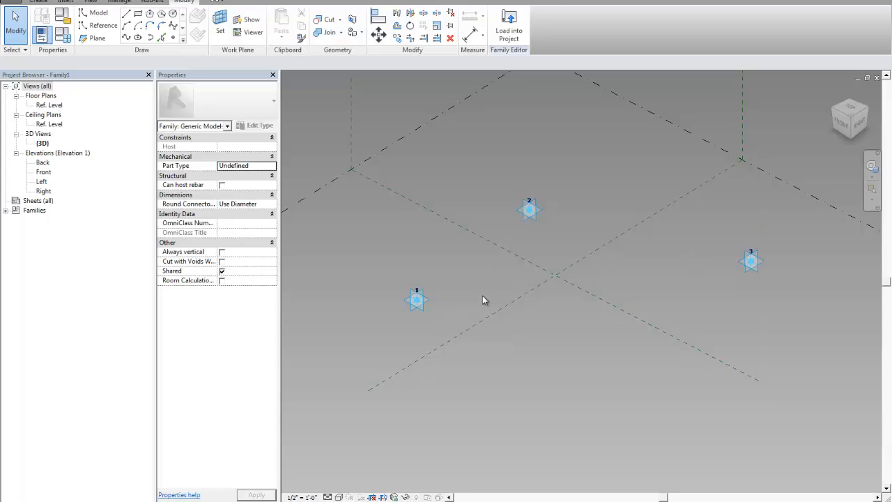
Draw a Start-End-Radius reference arc with 3D snapping from point 1 to point 3 passing through point 2
{"action": "left_click_drag", "start_coordinate": [379, 267], "coordinate": [454, 331]}
{"action": "left_click", "coordinate": [489, 193]}
{"action": "left_click", "coordinate": [100, 26]}
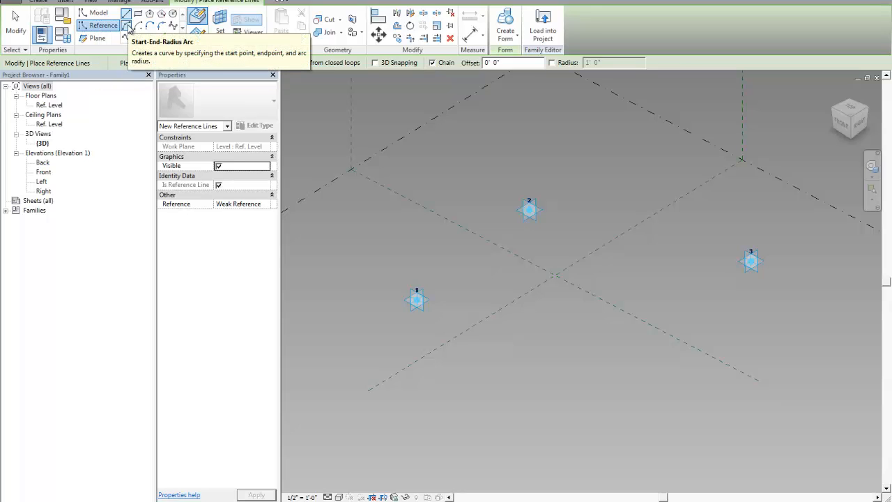
{"action": "left_click", "coordinate": [127, 26]}
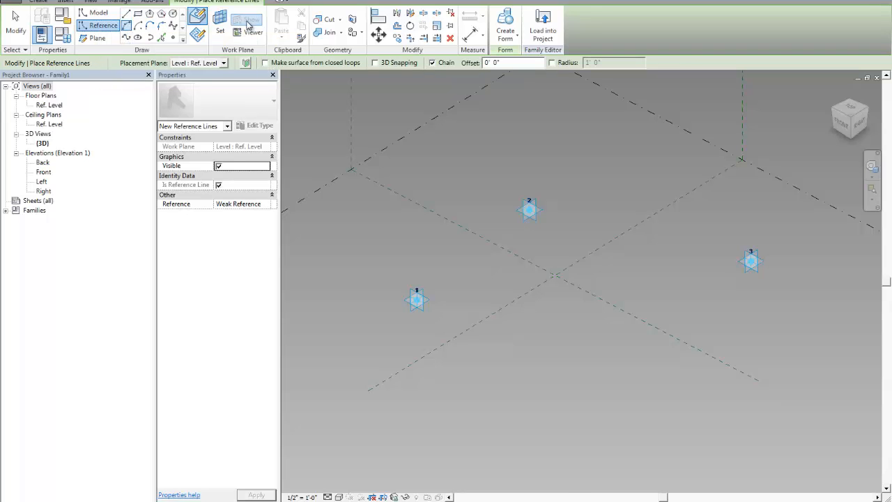
{"action": "left_click", "coordinate": [388, 63]}
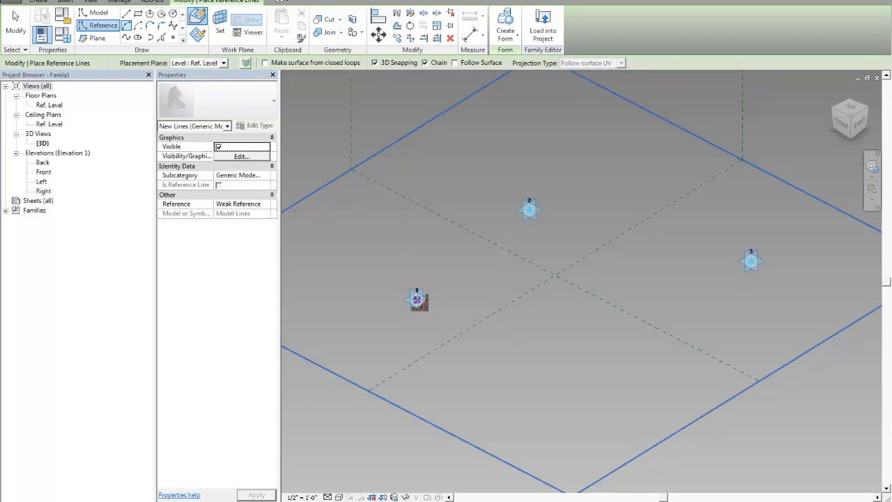
{"action": "left_click", "coordinate": [417, 300]}
{"action": "left_click", "coordinate": [750, 260]}
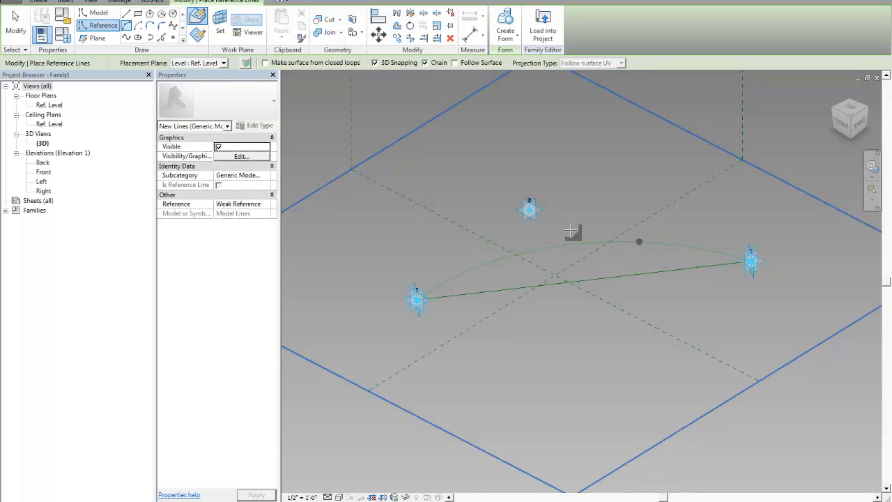
{"action": "left_click", "coordinate": [530, 208]}
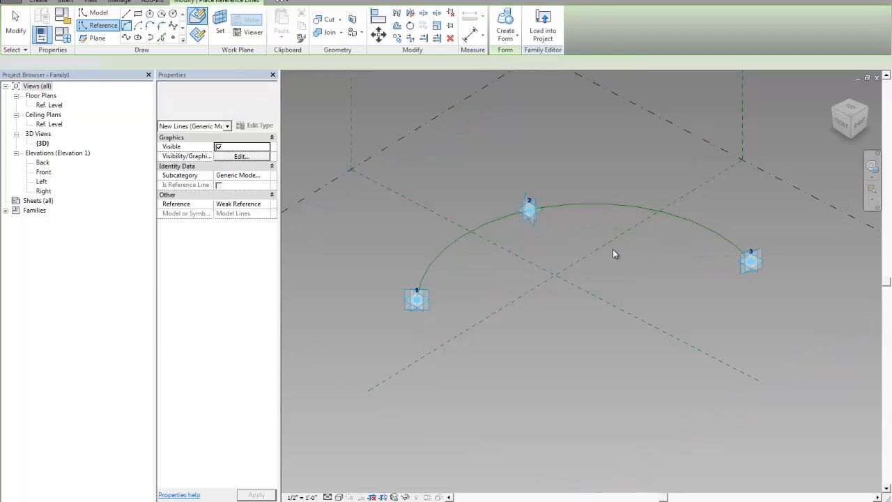
{"action": "key", "text": "Escape"}
Place two reference points on the arc, one near each end point
{"action": "left_click", "coordinate": [536, 220]}
{"action": "scroll", "coordinate": [537, 222], "scroll_direction": "up", "scroll_amount": 1}
{"action": "mouse_move", "coordinate": [542, 214]}
{"action": "left_mouse_down"}
{"action": "mouse_move", "coordinate": [640, 261]}
{"action": "mouse_move", "coordinate": [570, 235]}
{"action": "left_mouse_up"}
{"action": "left_click", "coordinate": [589, 257]}
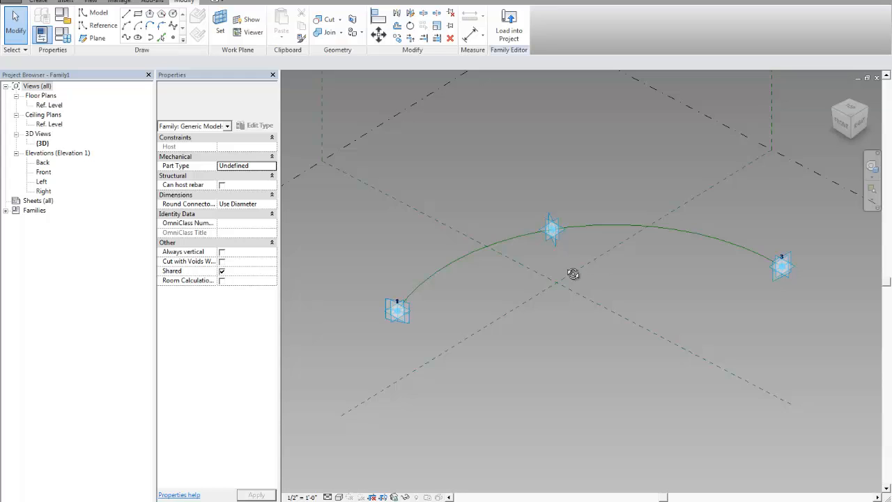
{"action": "middle_click_drag", "start_coordinate": [574, 274], "coordinate": [547, 252], "text": "shift"}
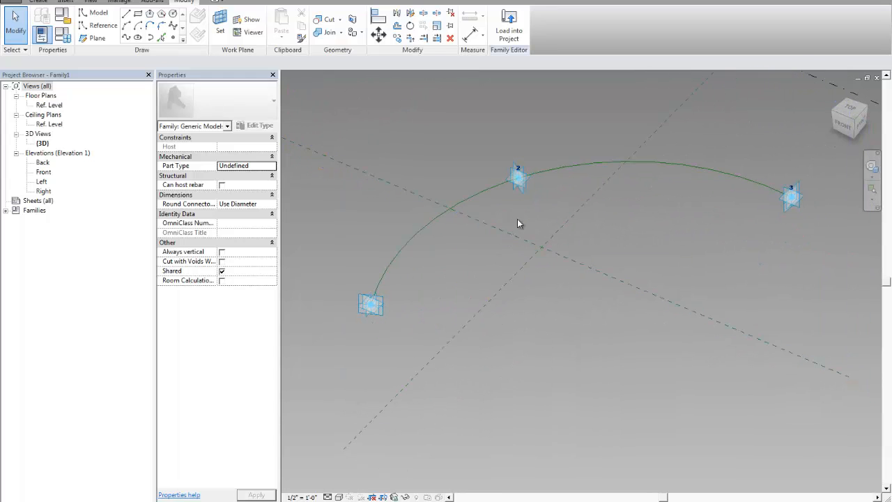
{"action": "mouse_move", "coordinate": [518, 218]}
{"action": "middle_mouse_down"}
{"action": "mouse_move", "coordinate": [523, 234]}
{"action": "mouse_move", "coordinate": [523, 195]}
{"action": "mouse_move", "coordinate": [508, 202]}
{"action": "mouse_move", "coordinate": [534, 207]}
{"action": "middle_mouse_up"}
{"action": "scroll", "coordinate": [519, 201], "scroll_direction": "up", "scroll_amount": 1}
{"action": "scroll", "coordinate": [544, 203], "scroll_direction": "down", "scroll_amount": 1}
{"action": "scroll", "coordinate": [508, 202], "scroll_direction": "up", "scroll_amount": 1}
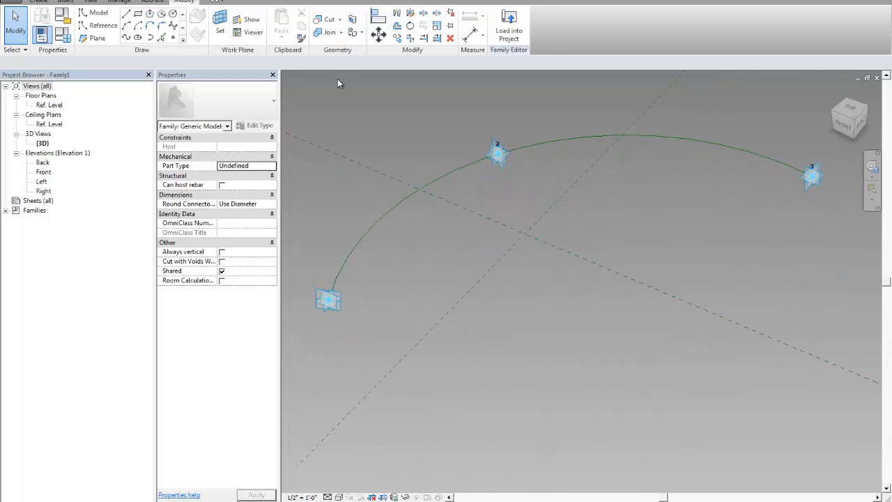
{"action": "left_click", "coordinate": [173, 38]}
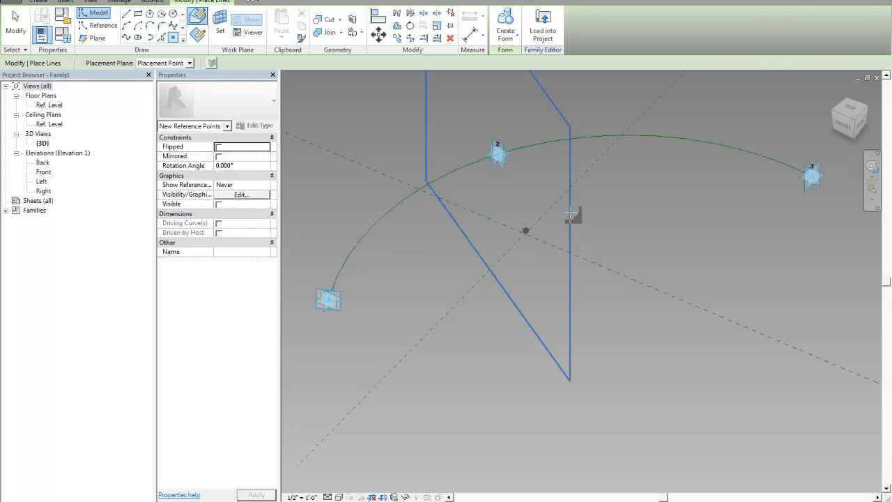
{"action": "left_click", "coordinate": [757, 153]}
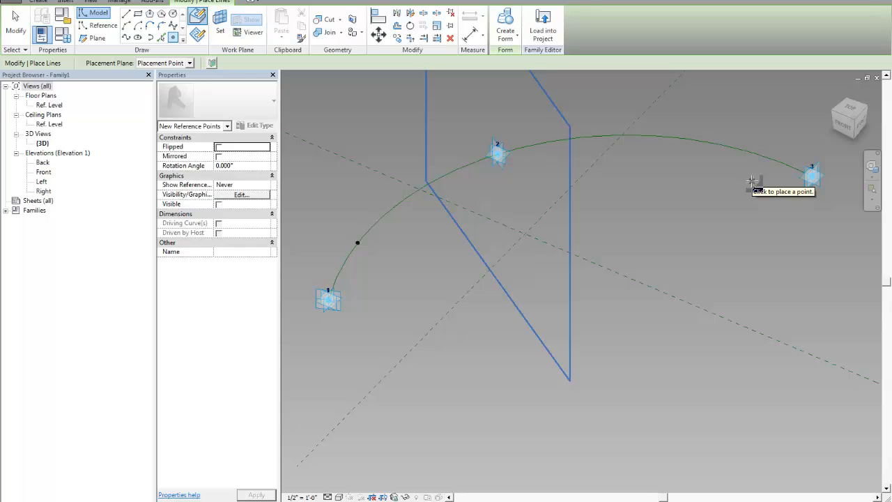
{"action": "left_click", "coordinate": [752, 182]}
{"action": "key", "text": "Escape"}
{"action": "key", "text": "Escape"}
{"action": "middle_click_drag", "start_coordinate": [741, 182], "coordinate": [735, 193]}
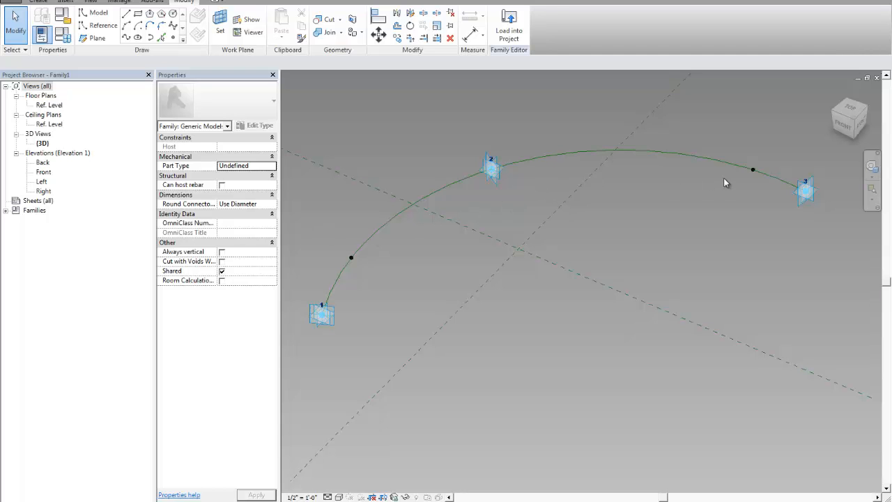
Set Show Reference Planes to Always for the two points on the arc
{"action": "left_click_drag", "start_coordinate": [730, 140], "coordinate": [773, 195]}
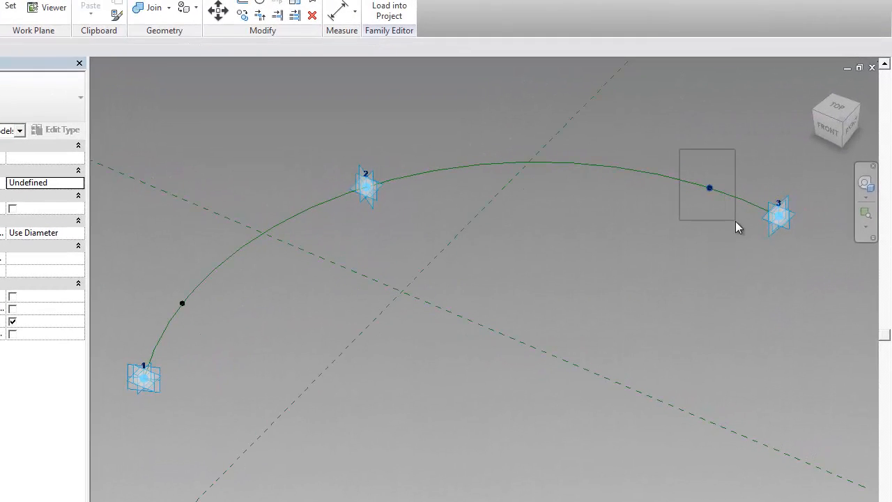
{"action": "left_click_drag", "start_coordinate": [736, 221], "coordinate": [732, 230]}
{"action": "left_click_drag", "start_coordinate": [146, 280], "coordinate": [213, 331]}
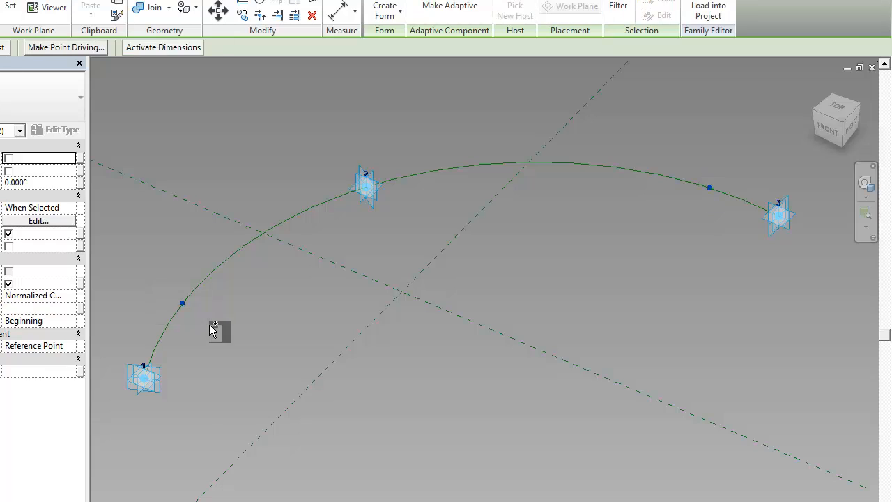
{"action": "left_click", "coordinate": [69, 212]}
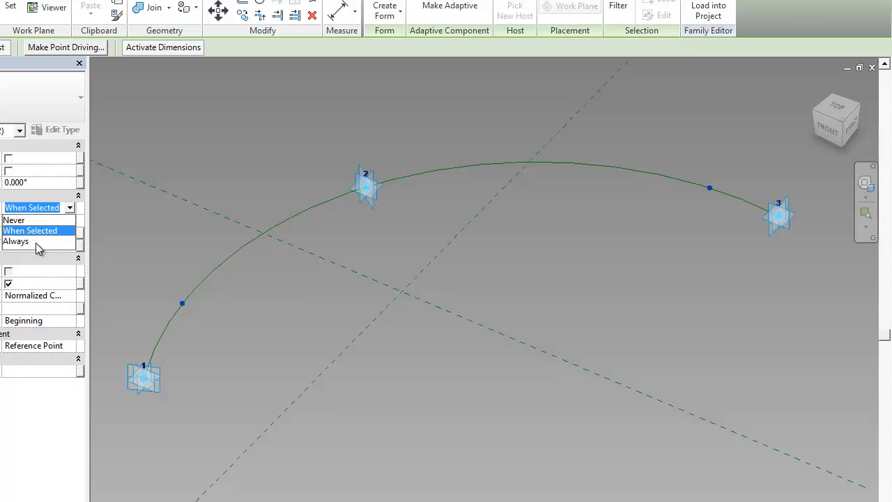
{"action": "left_click", "coordinate": [28, 242]}
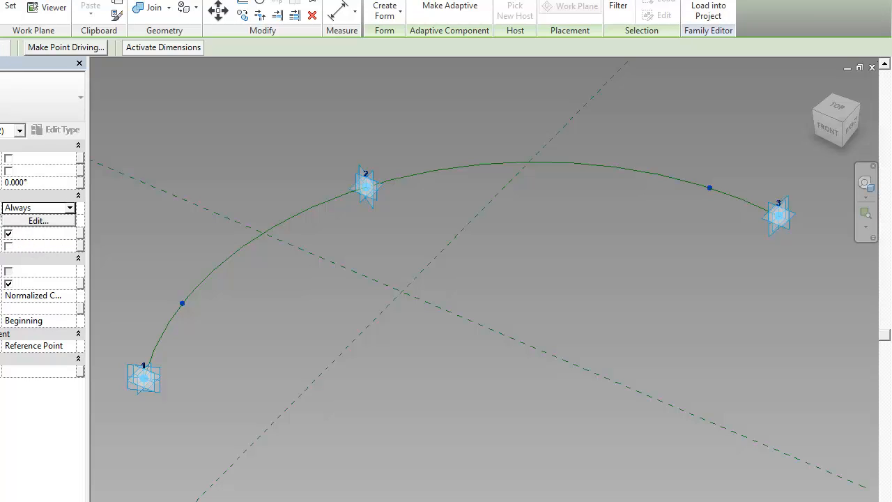
{"action": "left_click", "coordinate": [269, 297]}
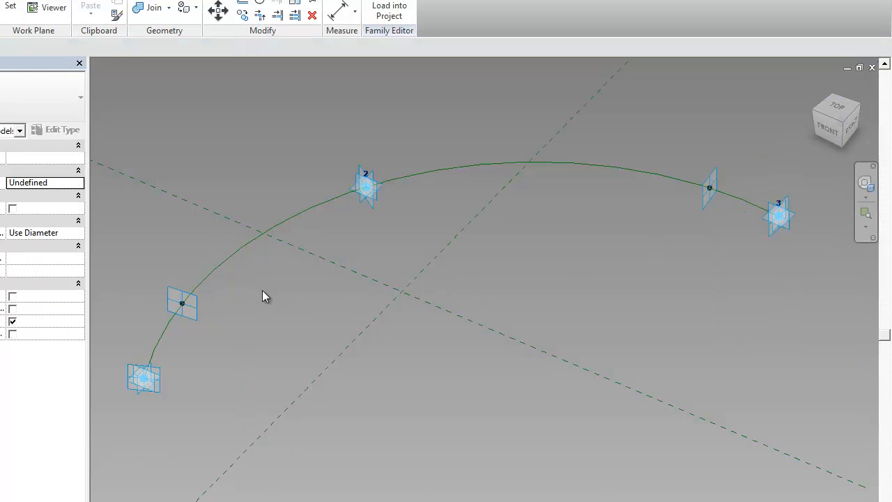
Set the work plane to the plane of the point near point 1 and draw a reference circle centered on it
{"action": "middle_click_drag", "start_coordinate": [263, 290], "coordinate": [285, 282]}
{"action": "left_click", "coordinate": [10, 5]}
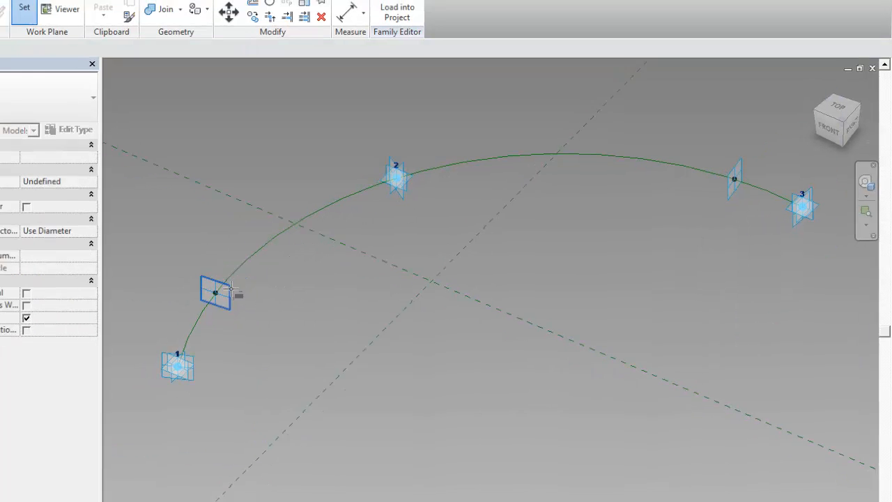
{"action": "left_click", "coordinate": [228, 290]}
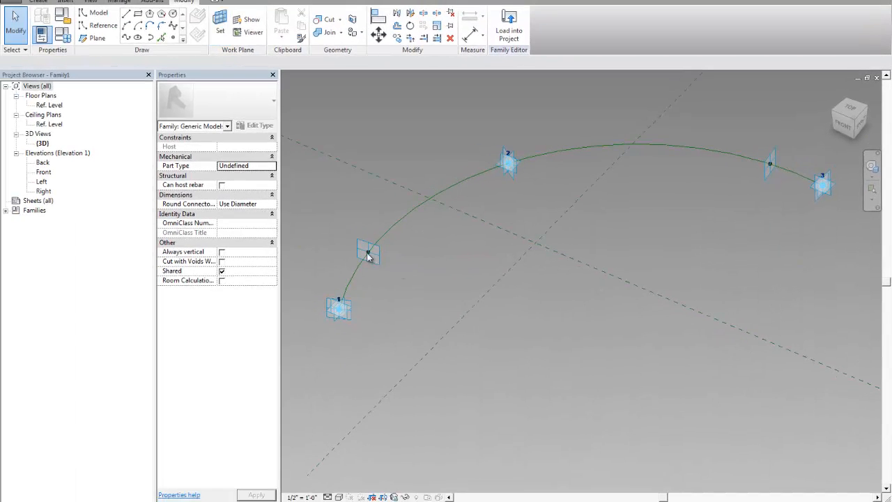
{"action": "scroll", "coordinate": [364, 255], "scroll_direction": "up", "scroll_amount": 4}
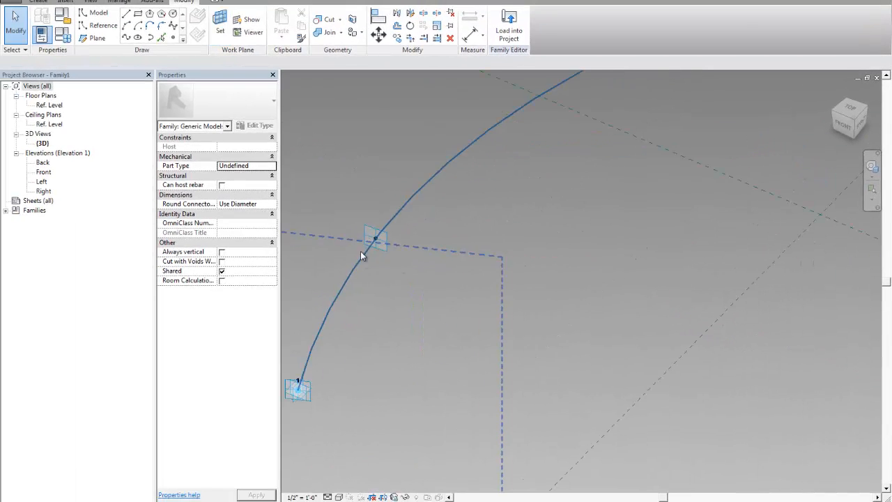
{"action": "left_click", "coordinate": [102, 25]}
{"action": "scroll", "coordinate": [367, 250], "scroll_direction": "up", "scroll_amount": 2}
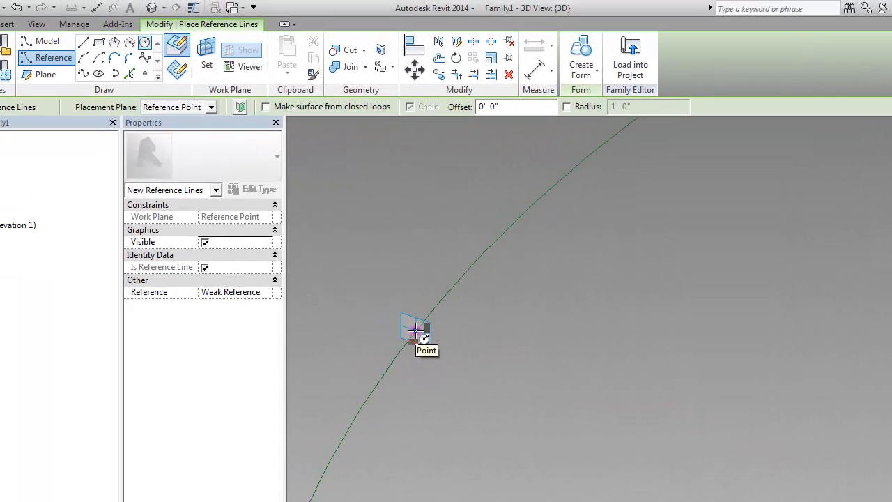
{"action": "left_click", "coordinate": [416, 331]}
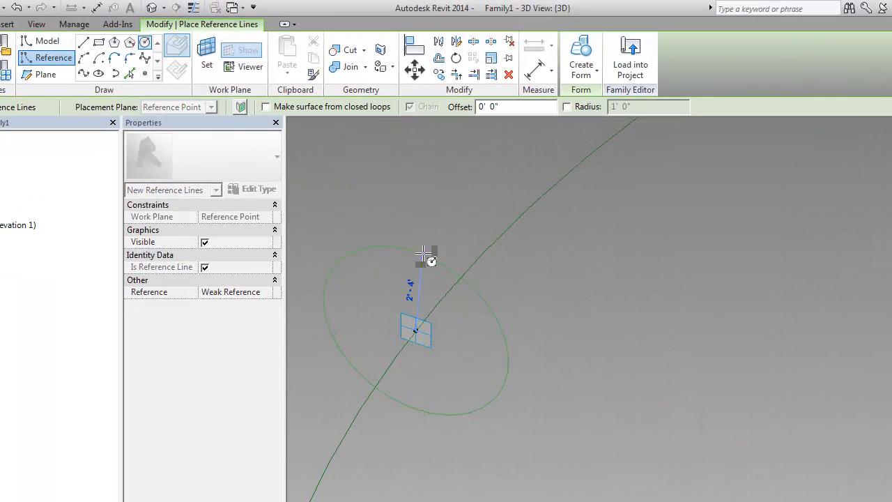
{"action": "left_click", "coordinate": [453, 237]}
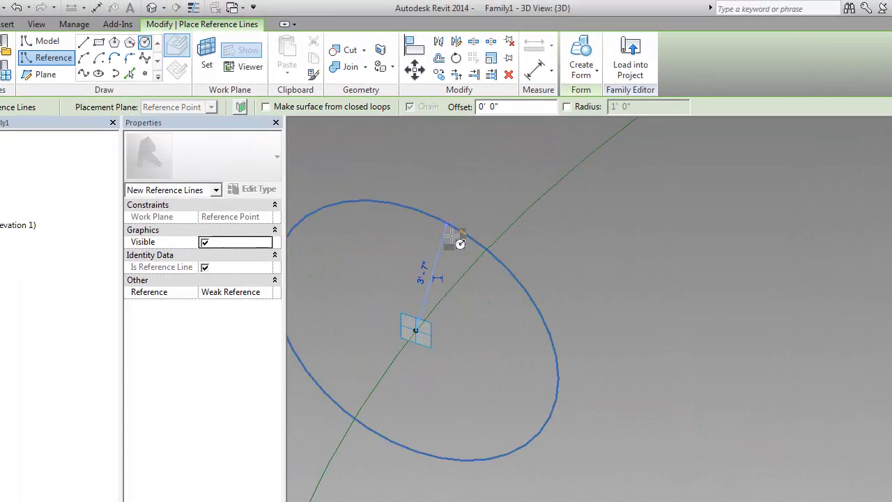
Make the circle's radius dimension permanent and label it with a new type parameter named Tube Radius
{"action": "left_click", "coordinate": [421, 293]}
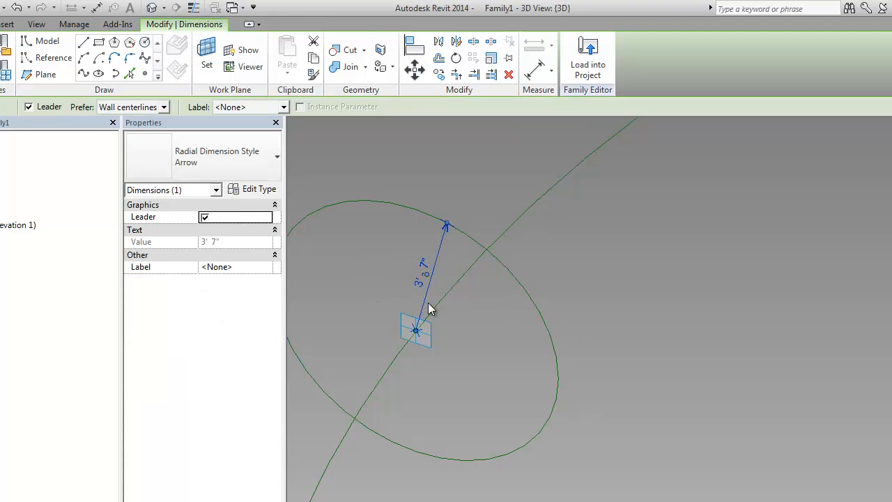
{"action": "left_click", "coordinate": [240, 107]}
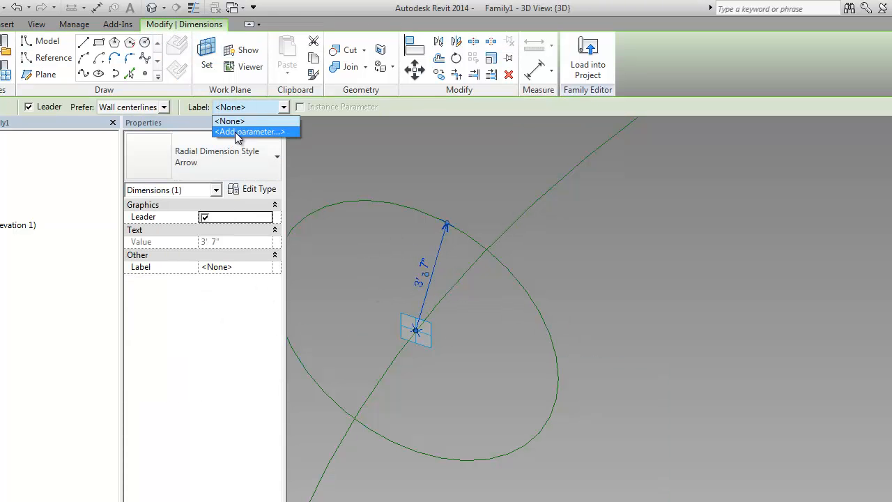
{"action": "left_click", "coordinate": [237, 133]}
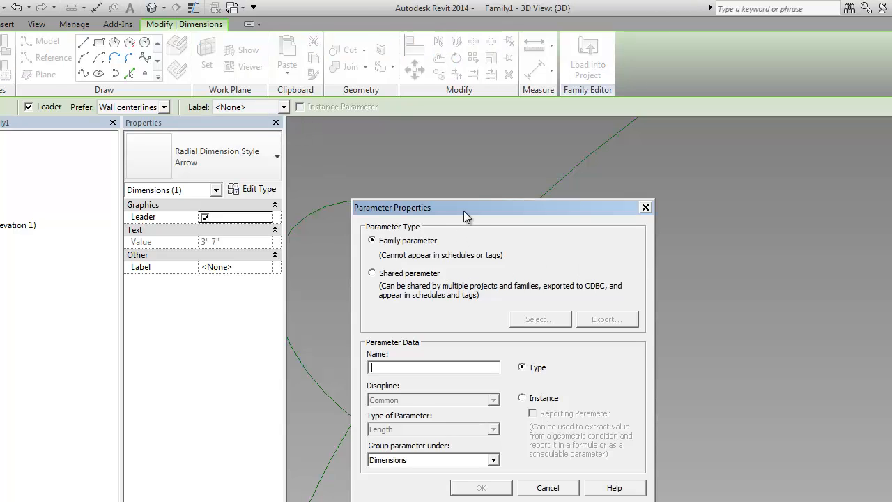
{"action": "left_click_drag", "start_coordinate": [464, 210], "coordinate": [669, 198]}
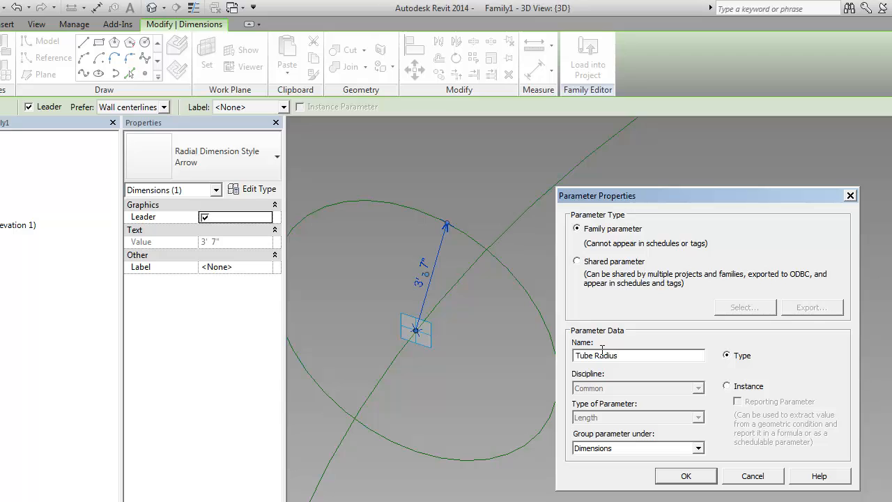
{"action": "left_click", "coordinate": [735, 388]}
{"action": "left_click", "coordinate": [739, 356]}
{"action": "left_click", "coordinate": [686, 475]}
{"action": "left_click", "coordinate": [670, 401]}
Set the work plane to the plane of the point near point 3 and draw a reference circle centered on it
{"action": "scroll", "coordinate": [682, 375], "scroll_direction": "down", "scroll_amount": 2}
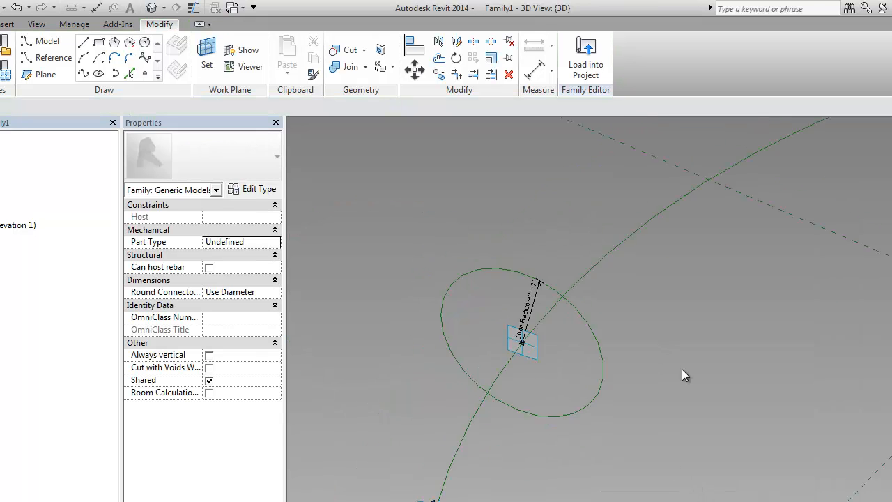
{"action": "scroll", "coordinate": [682, 375], "scroll_direction": "down", "scroll_amount": 1}
{"action": "middle_click_drag", "start_coordinate": [682, 375], "coordinate": [479, 400]}
{"action": "scroll", "coordinate": [633, 403], "scroll_direction": "down", "scroll_amount": 2}
{"action": "middle_click_drag", "start_coordinate": [710, 397], "coordinate": [564, 404]}
{"action": "scroll", "coordinate": [721, 330], "scroll_direction": "up", "scroll_amount": 3}
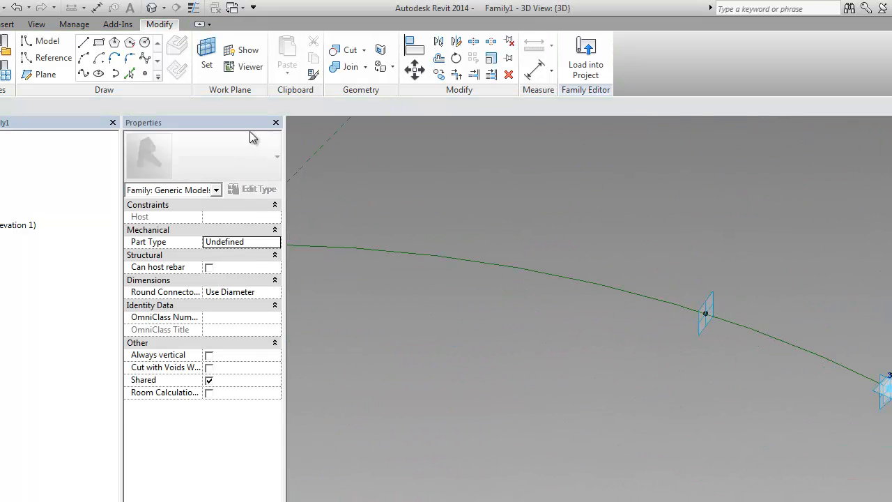
{"action": "left_click", "coordinate": [207, 56]}
{"action": "left_click", "coordinate": [703, 336]}
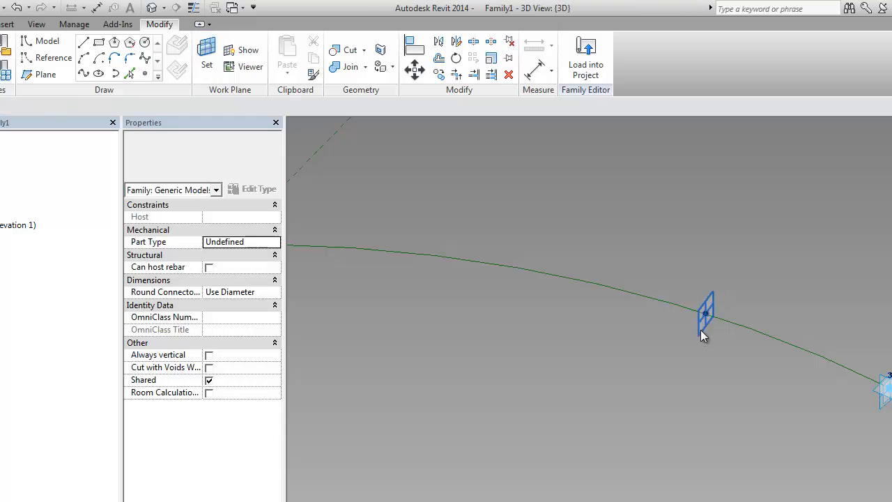
{"action": "left_click", "coordinate": [65, 63]}
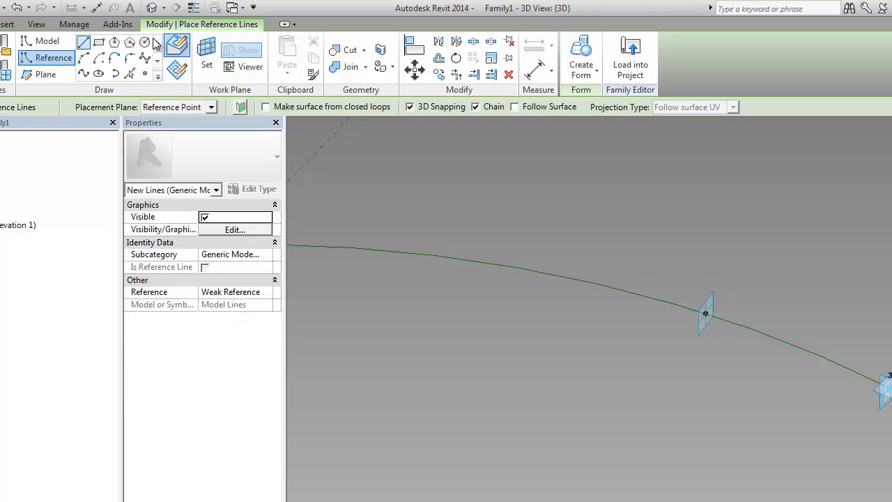
{"action": "left_click", "coordinate": [706, 315]}
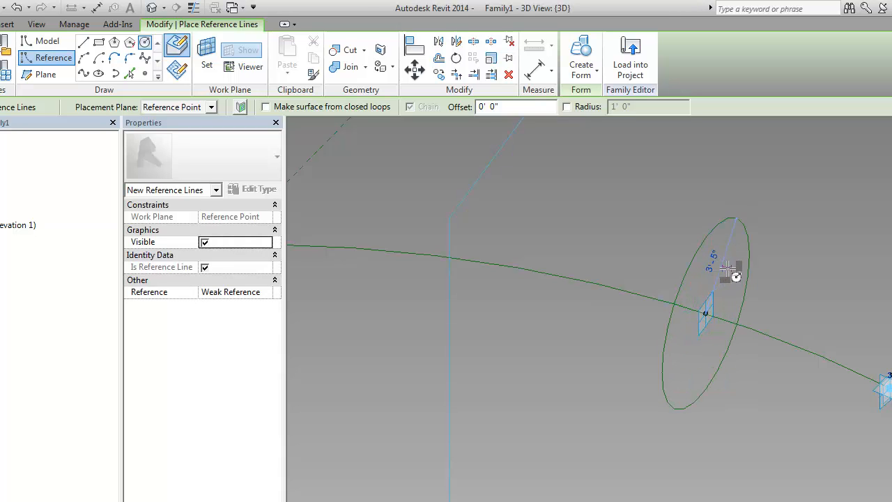
{"action": "left_click", "coordinate": [728, 268]}
{"action": "key", "text": "Escape"}
Label the second circle's radius dimension with the Tube Radius parameter
{"action": "left_click", "coordinate": [724, 268]}
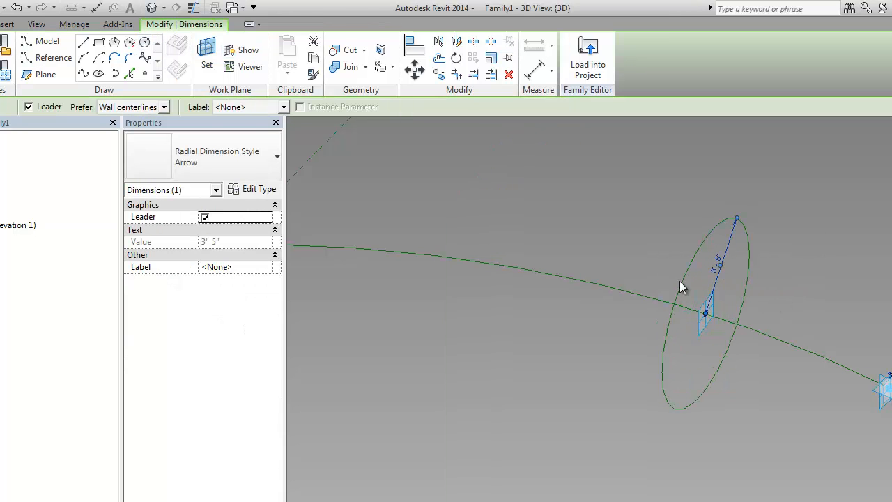
{"action": "left_click", "coordinate": [260, 106]}
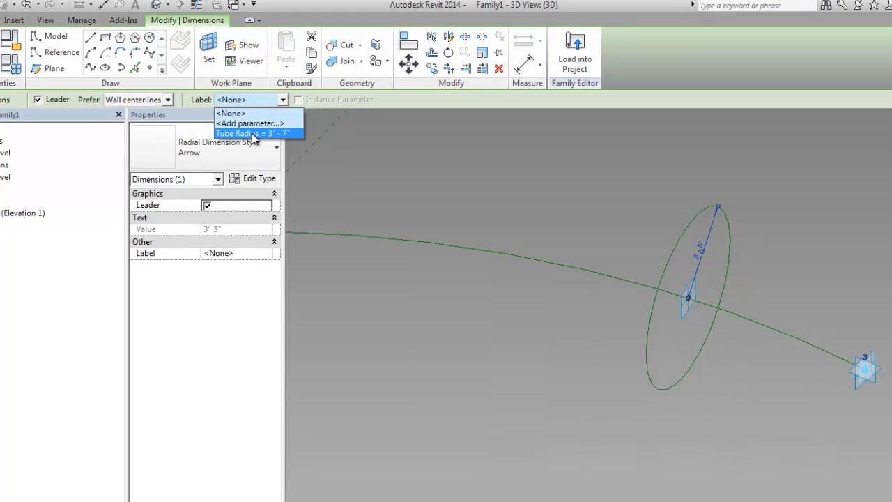
{"action": "left_click", "coordinate": [253, 134]}
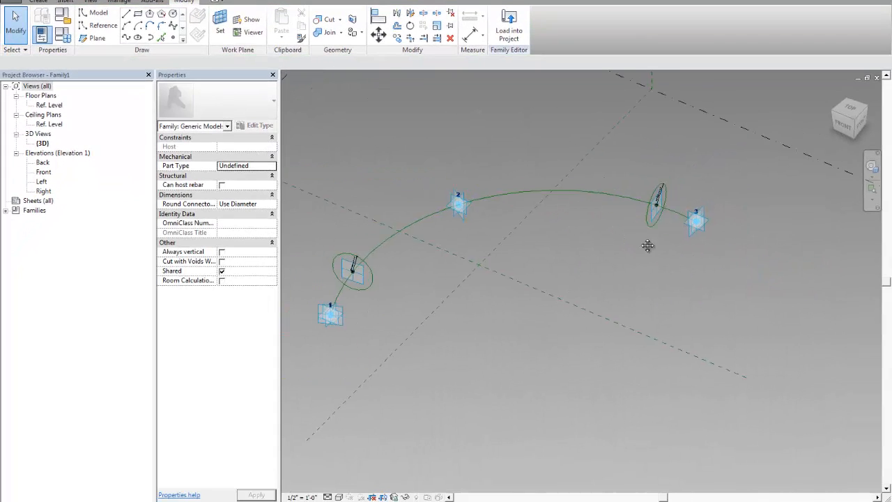
Select both radius circles and the arc reference line and create a solid tube form from them
{"action": "middle_click_drag", "start_coordinate": [647, 246], "coordinate": [667, 231]}
{"action": "scroll", "coordinate": [685, 213], "scroll_direction": "up", "scroll_amount": 2}
{"action": "left_click", "coordinate": [671, 212]}
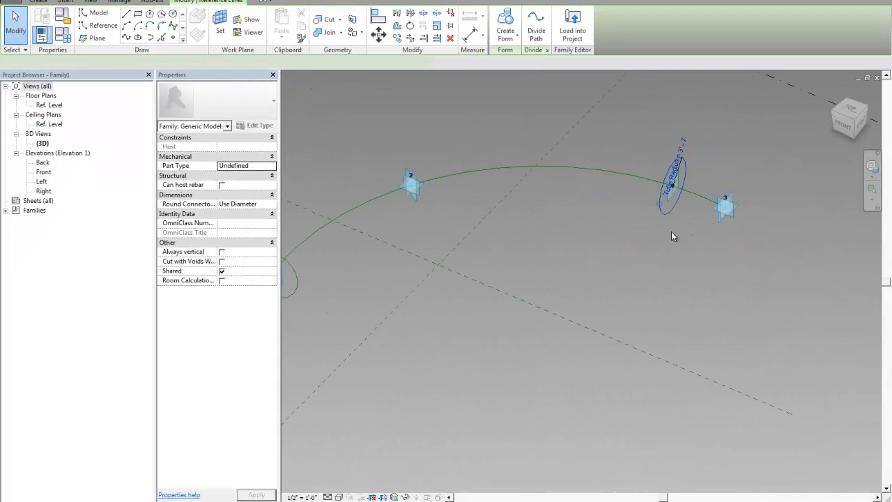
{"action": "left_click", "coordinate": [601, 169], "text": "ctrl"}
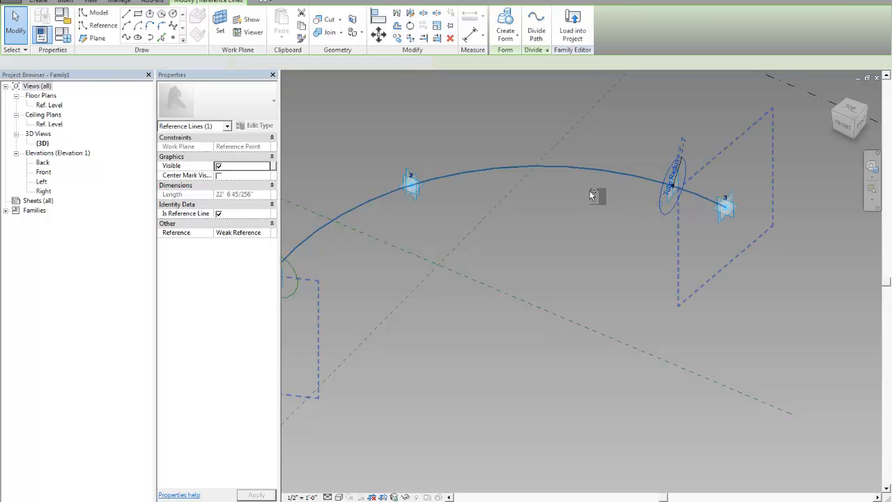
{"action": "middle_click_drag", "start_coordinate": [592, 193], "coordinate": [415, 249], "text": "shift"}
{"action": "left_click", "coordinate": [412, 252], "text": "ctrl"}
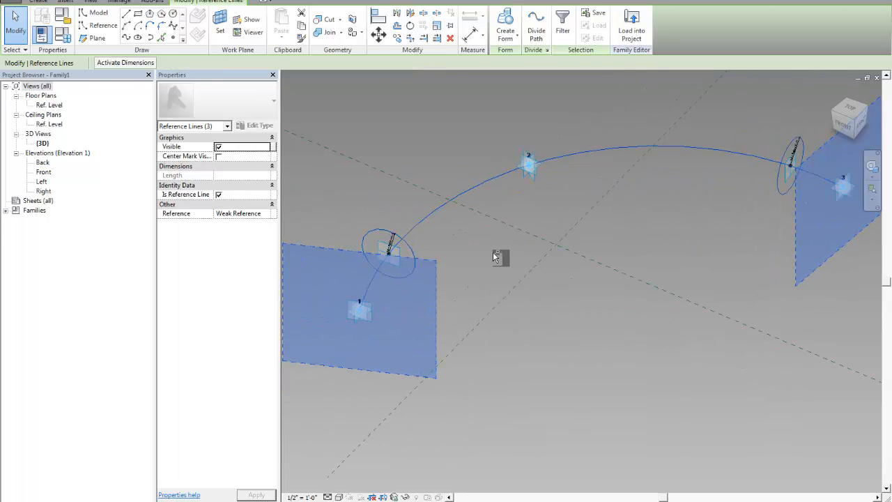
{"action": "left_click", "coordinate": [513, 42]}
{"action": "left_click", "coordinate": [526, 56]}
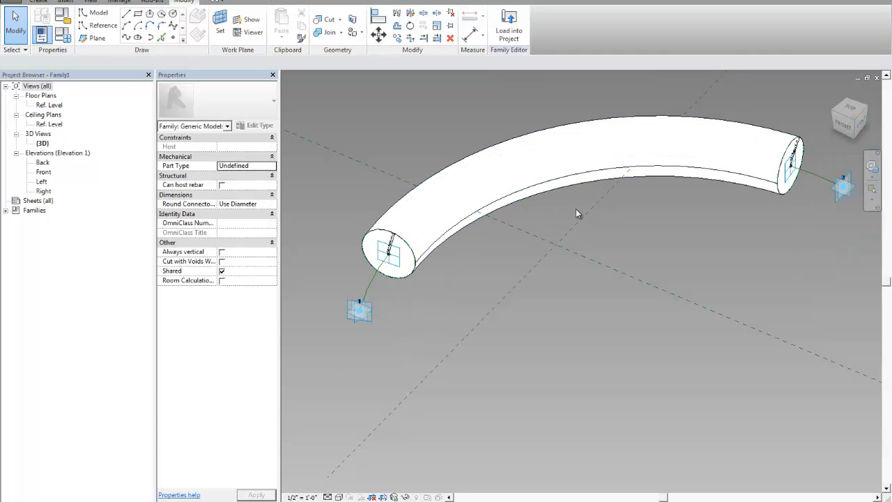
Set the normalized curve parameter of the hosted point at the tube's start to 0
{"action": "middle_click_drag", "start_coordinate": [578, 214], "coordinate": [618, 249], "text": "shift"}
{"action": "scroll", "coordinate": [434, 218], "scroll_direction": "up", "scroll_amount": 5}
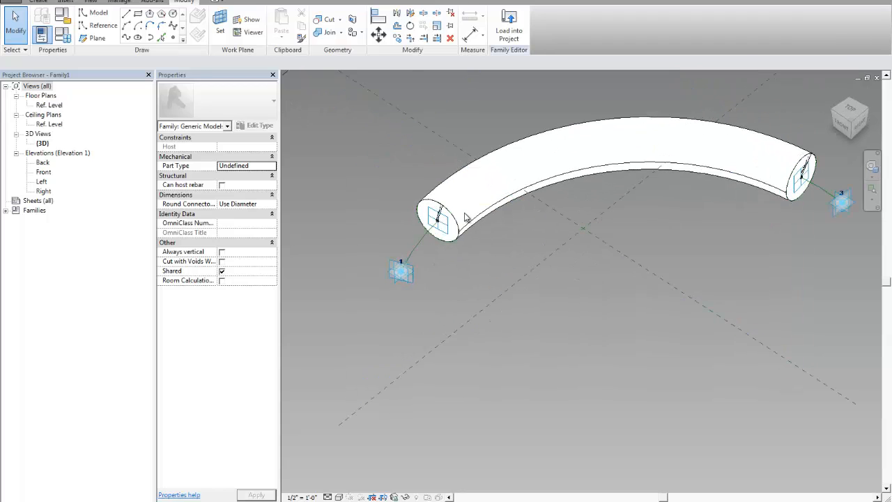
{"action": "left_click", "coordinate": [434, 218]}
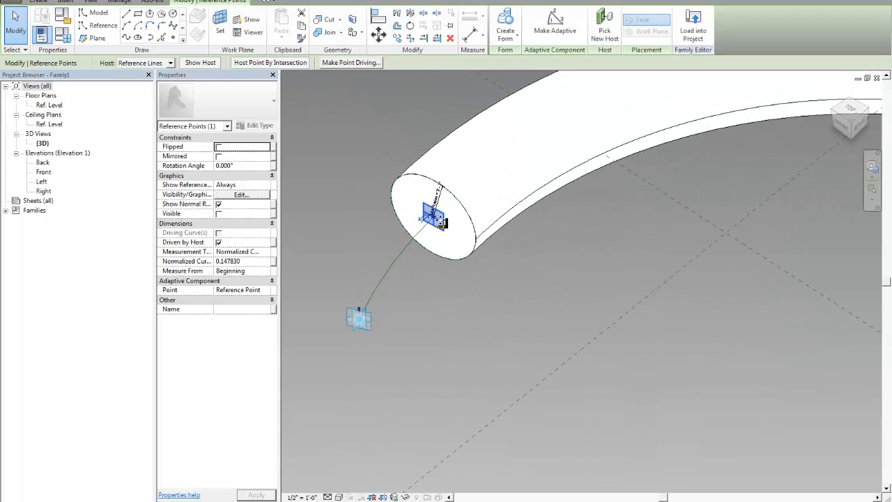
{"action": "left_click_drag", "start_coordinate": [428, 205], "coordinate": [419, 251]}
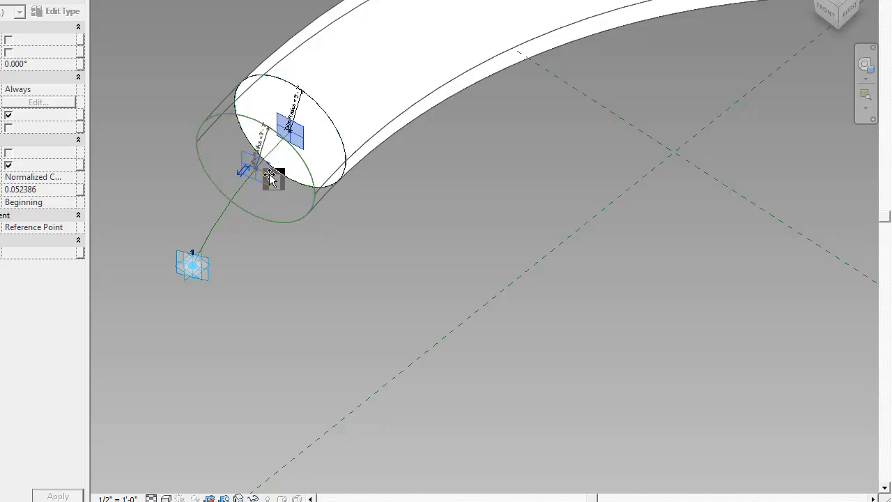
{"action": "left_click_drag", "start_coordinate": [271, 180], "coordinate": [263, 219]}
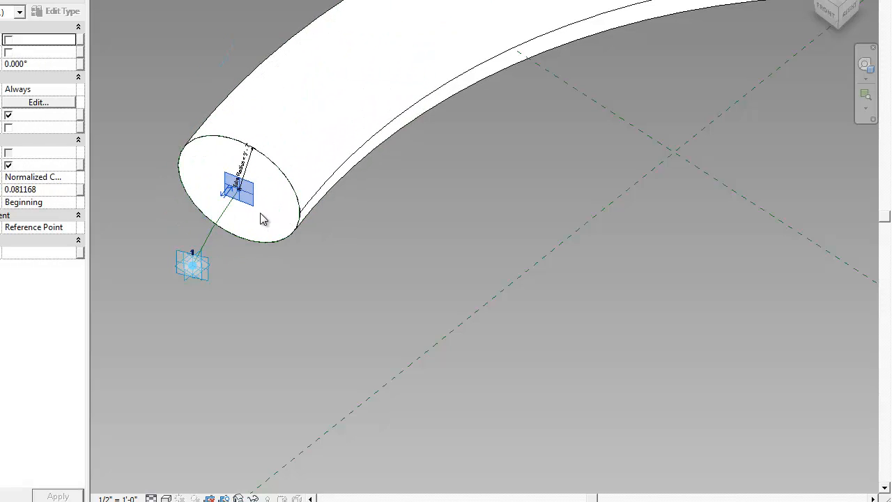
{"action": "left_click", "coordinate": [61, 193]}
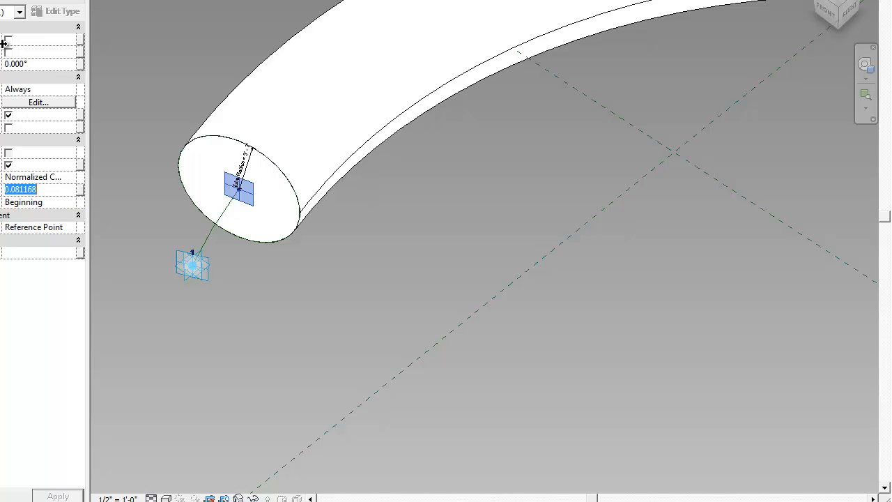
{"action": "left_click_drag", "start_coordinate": [3, 44], "coordinate": [47, 41]}
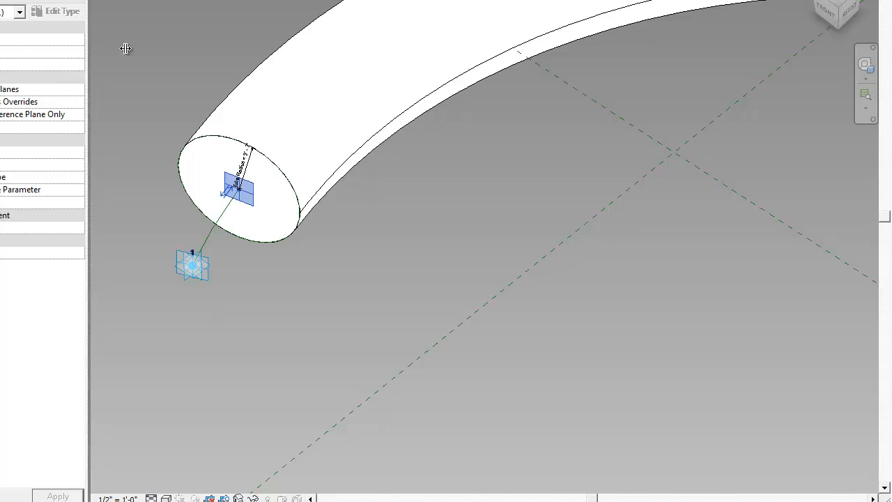
{"action": "left_click_drag", "start_coordinate": [124, 48], "coordinate": [84, 69]}
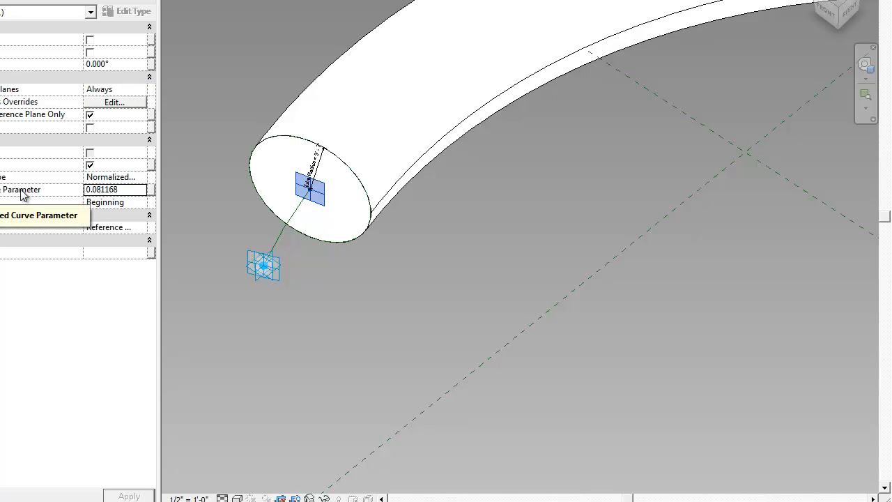
{"action": "left_click", "coordinate": [338, 255]}
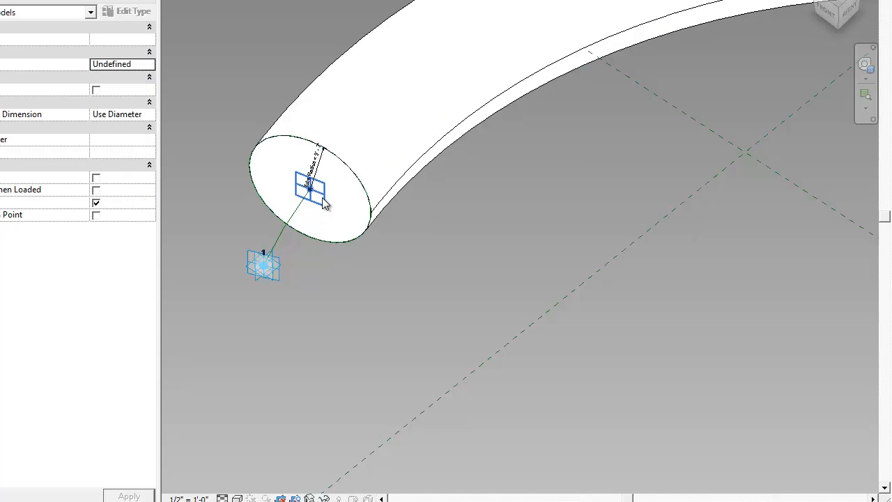
{"action": "left_click", "coordinate": [320, 201]}
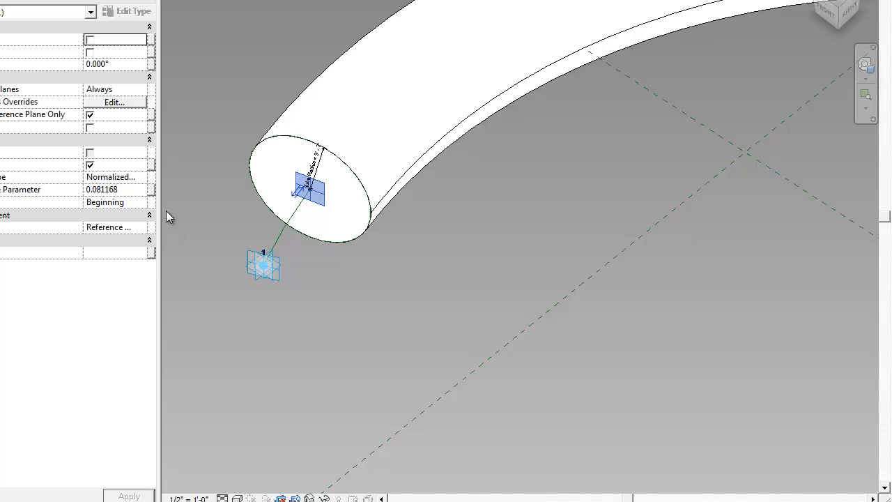
{"action": "left_click", "coordinate": [128, 189]}
{"action": "type", "text": "0"}
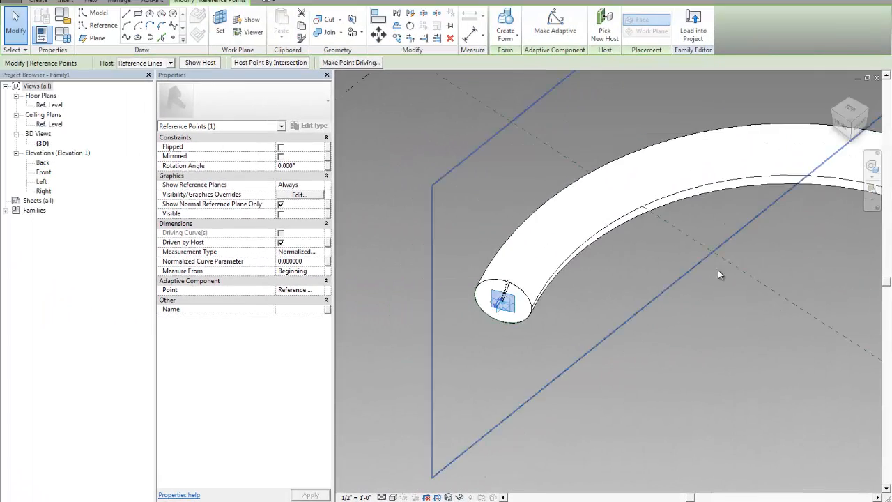
Set the normalized curve parameter of the hosted point at the tube's end near point 3 to 1
{"action": "middle_click_drag", "start_coordinate": [719, 271], "coordinate": [342, 272]}
{"action": "scroll", "coordinate": [591, 223], "scroll_direction": "up", "scroll_amount": 3}
{"action": "left_click", "coordinate": [568, 198]}
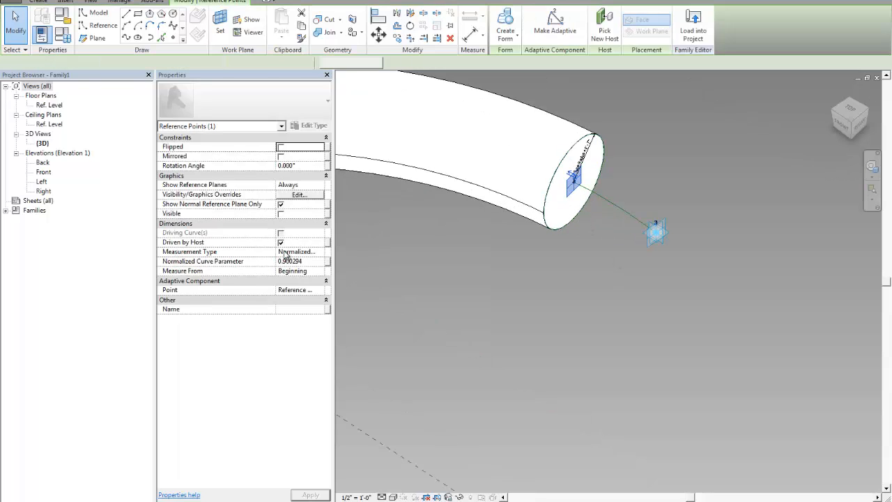
{"action": "left_click", "coordinate": [305, 263]}
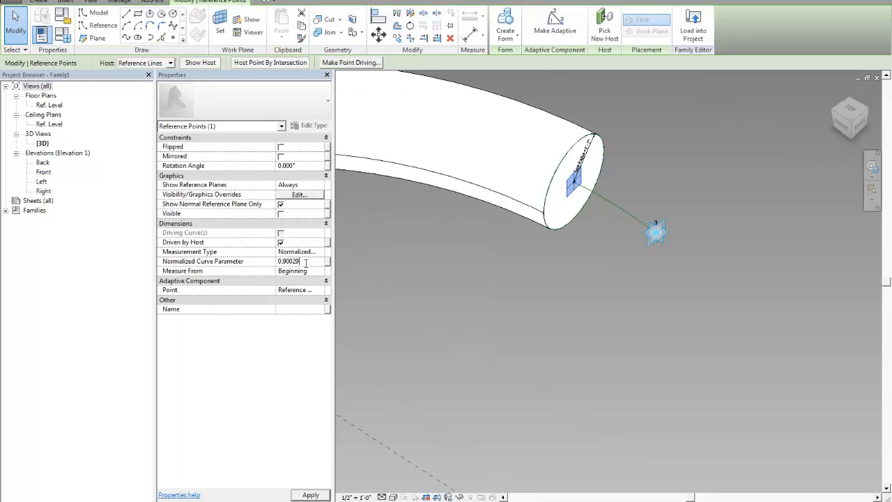
{"action": "type", "text": "1"}
{"action": "key", "text": "Return"}
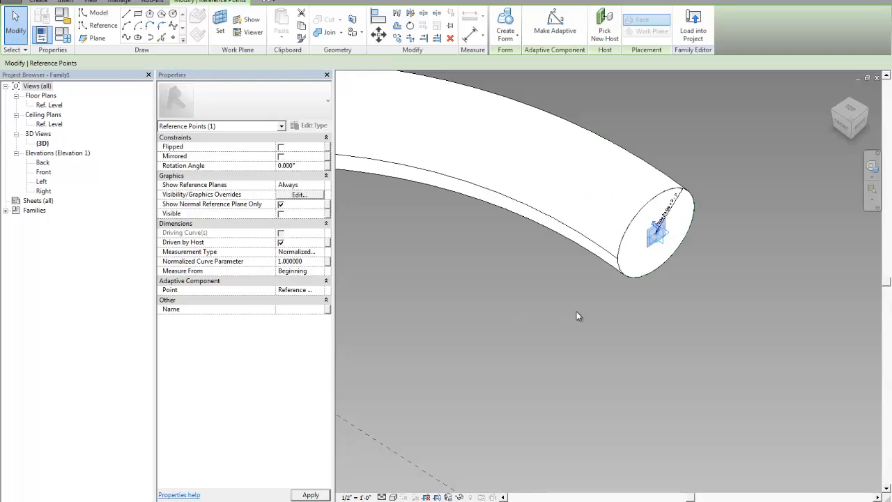
Set the Tube Radius family parameter to 0' 4" in Family Types
{"action": "left_click", "coordinate": [720, 266]}
{"action": "scroll", "coordinate": [719, 266], "scroll_direction": "down", "scroll_amount": 4}
{"action": "middle_click_drag", "start_coordinate": [474, 235], "coordinate": [572, 255], "text": "shift"}
{"action": "left_click", "coordinate": [62, 33]}
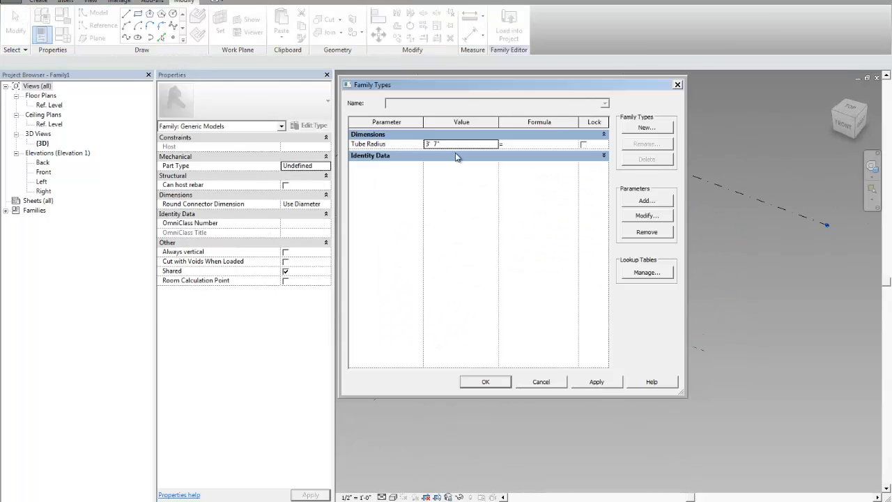
{"action": "left_click", "coordinate": [448, 145]}
{"action": "key", "text": "Tab"}
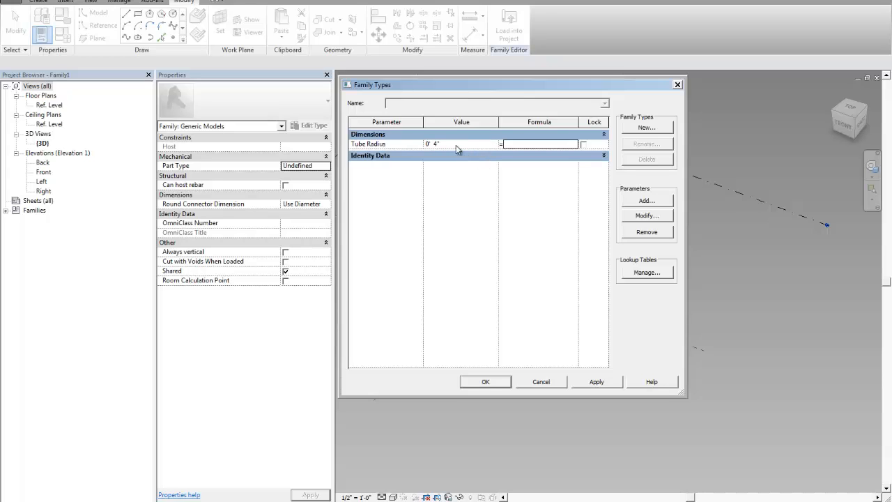
{"action": "left_click", "coordinate": [486, 382]}
{"action": "middle_click_drag", "start_coordinate": [556, 254], "coordinate": [587, 308], "text": "shift"}
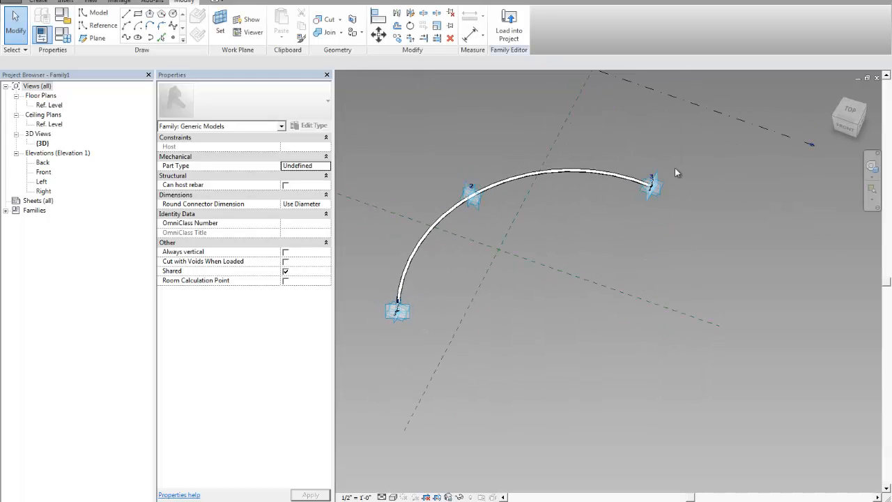
{"action": "scroll", "coordinate": [669, 171], "scroll_direction": "up", "scroll_amount": 3}
{"action": "scroll", "coordinate": [556, 223], "scroll_direction": "down", "scroll_amount": 2}
{"action": "scroll", "coordinate": [556, 224], "scroll_direction": "down", "scroll_amount": 1}
{"action": "middle_click_drag", "start_coordinate": [556, 223], "coordinate": [616, 198]}
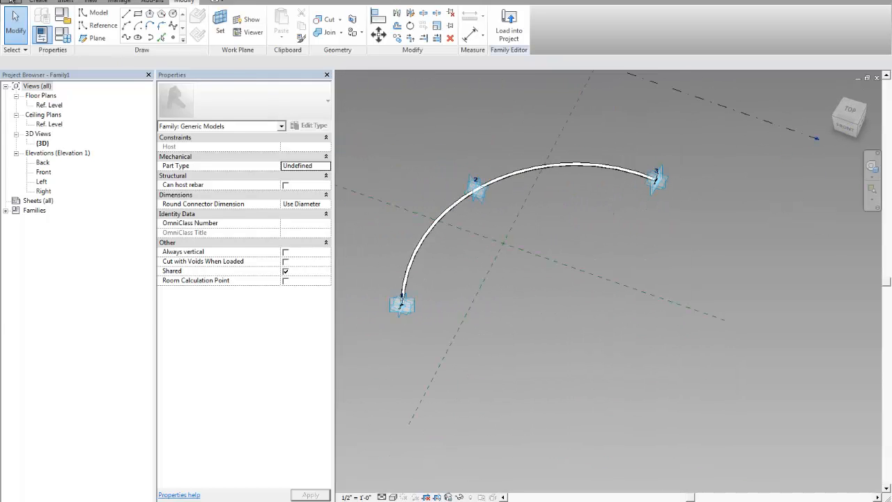
{"action": "left_click", "coordinate": [21, 2]}
{"action": "mouse_move", "coordinate": [42, 113]}
{"action": "left_click", "coordinate": [136, 72]}
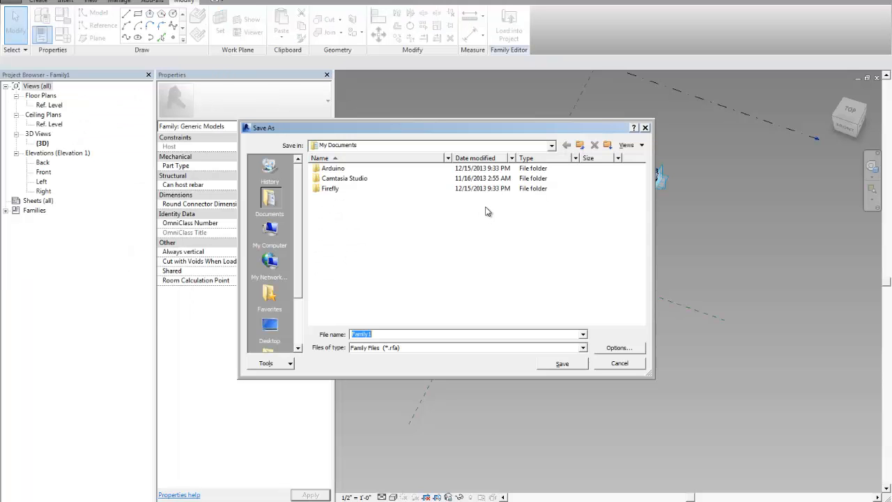
{"action": "left_click", "coordinate": [314, 310]}
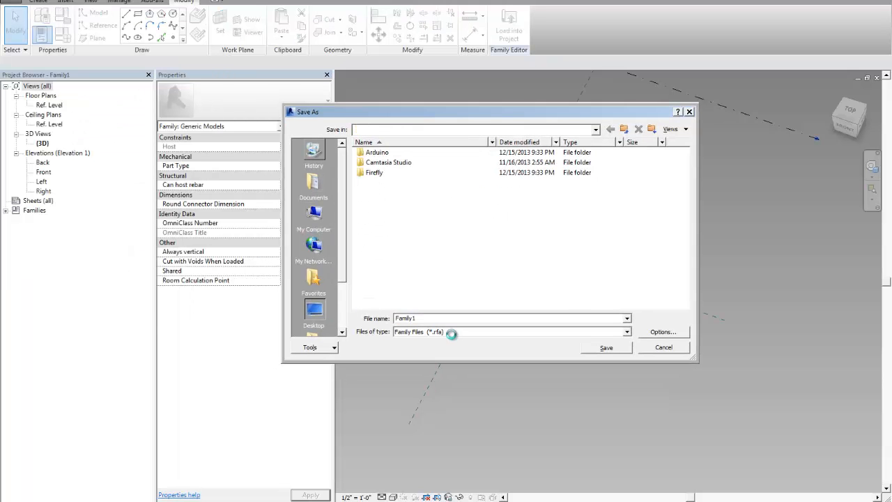
{"action": "double_click", "coordinate": [456, 318]}
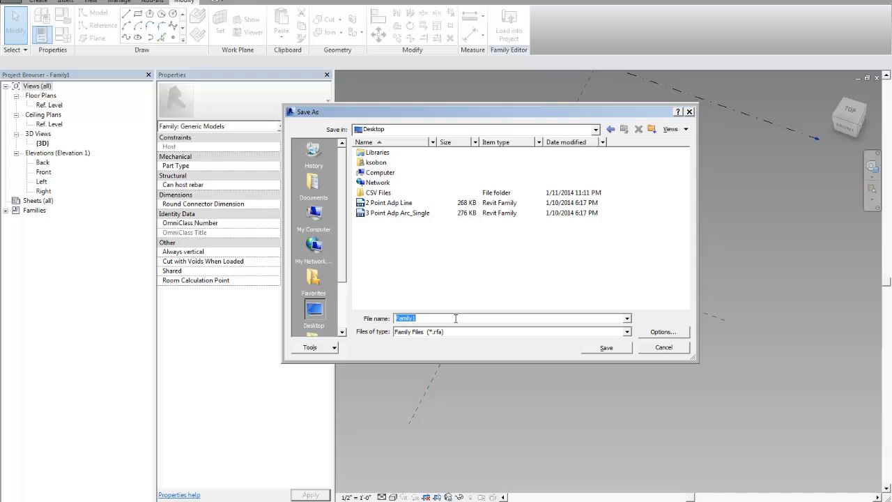
{"action": "key", "text": "Return"}
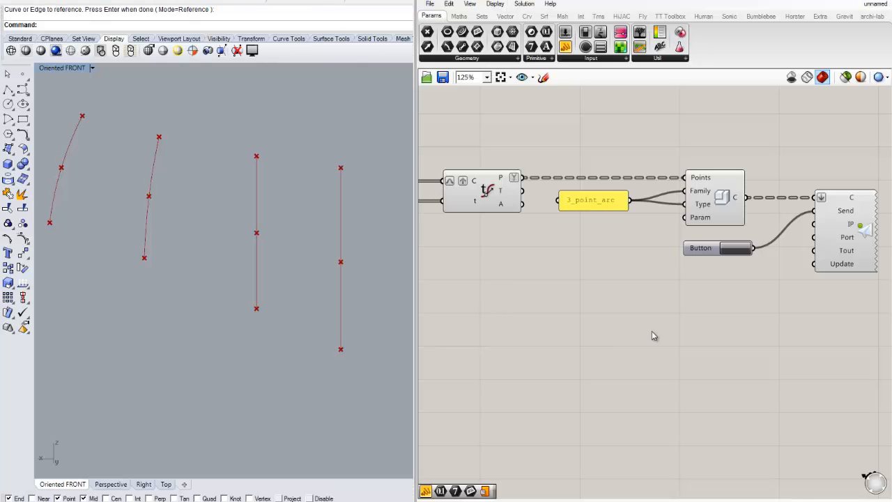
Check the family name text in the Grasshopper panel connected to the family input
{"action": "scroll", "coordinate": [537, 265], "scroll_direction": "up", "scroll_amount": 5}
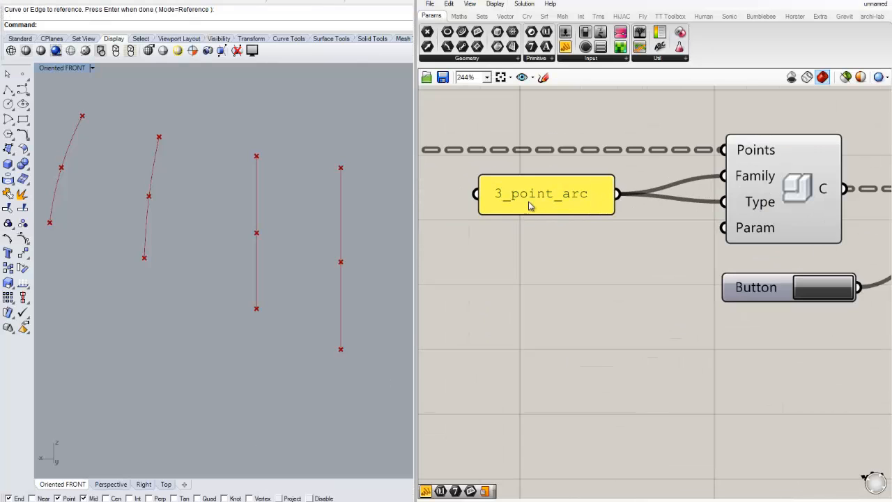
{"action": "double_click", "coordinate": [534, 194]}
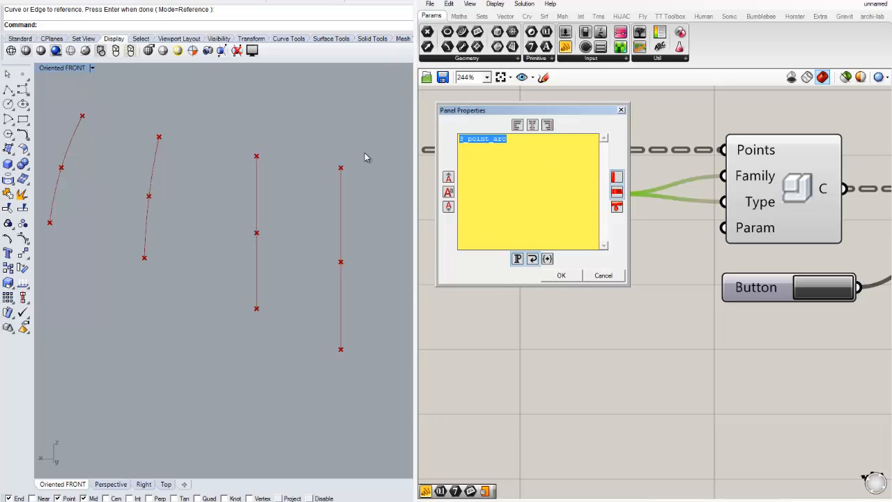
{"action": "left_click", "coordinate": [561, 275]}
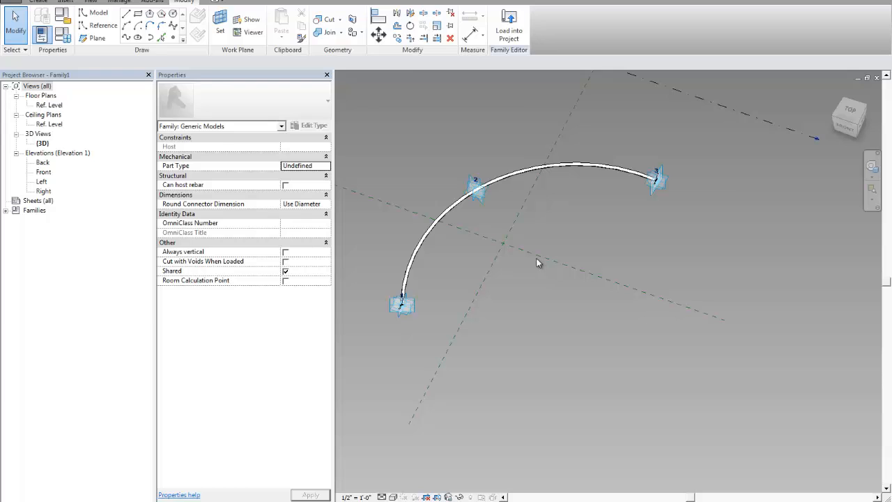
Save the family to the Desktop as 3_point_arc
{"action": "left_click", "coordinate": [14, 4]}
{"action": "mouse_move", "coordinate": [42, 110]}
{"action": "left_click", "coordinate": [128, 76]}
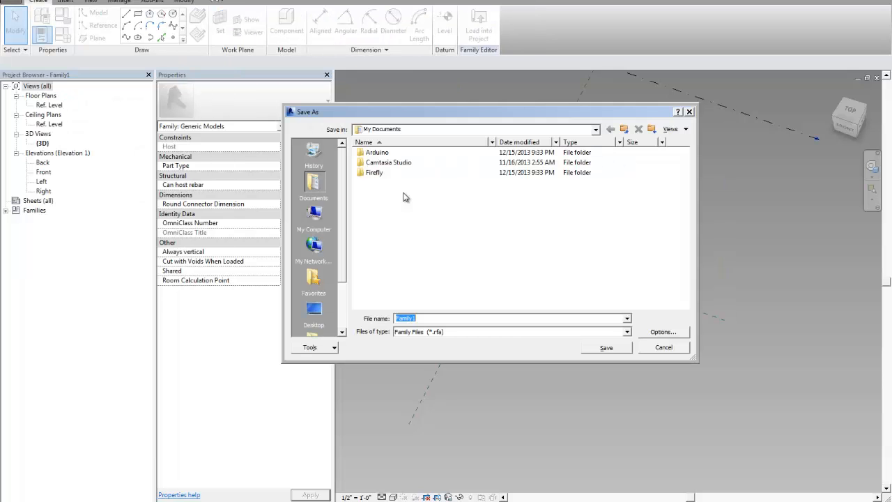
{"action": "left_click", "coordinate": [314, 311]}
{"action": "type", "text": "3_point_arc"}
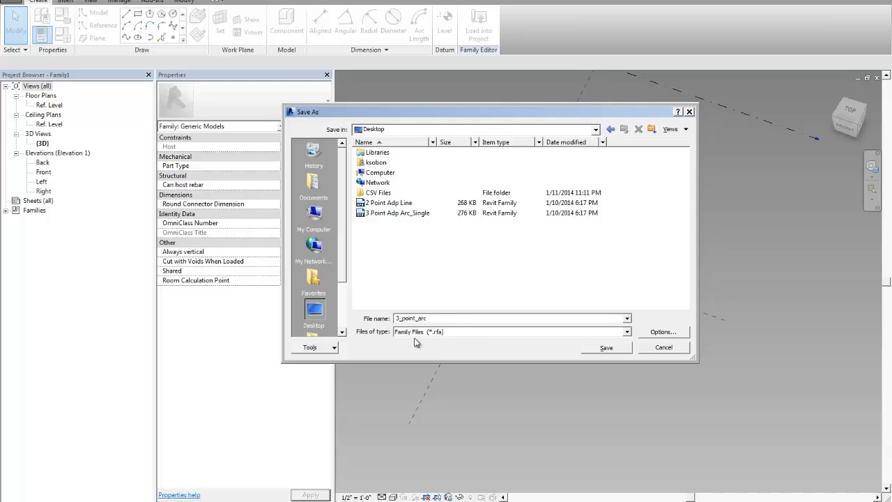
{"action": "left_click", "coordinate": [606, 348]}
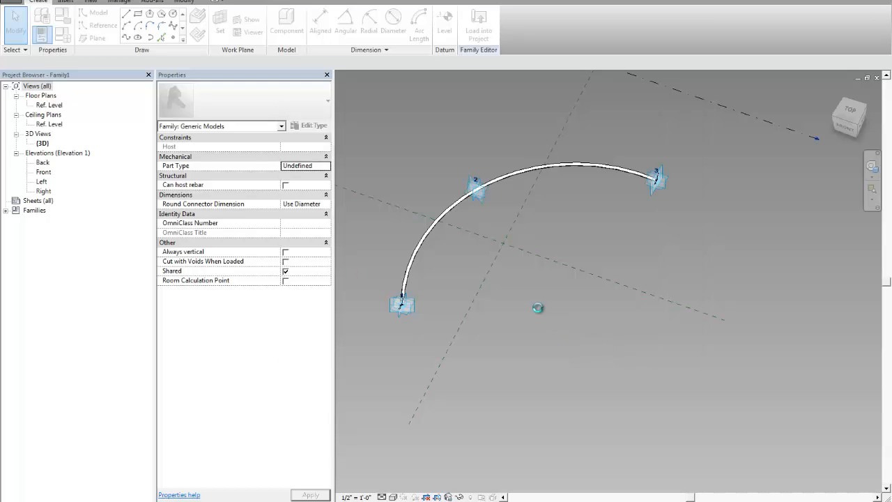
Try loading the family into a project, and create a new project from the Architectural Template
{"action": "left_click", "coordinate": [478, 25]}
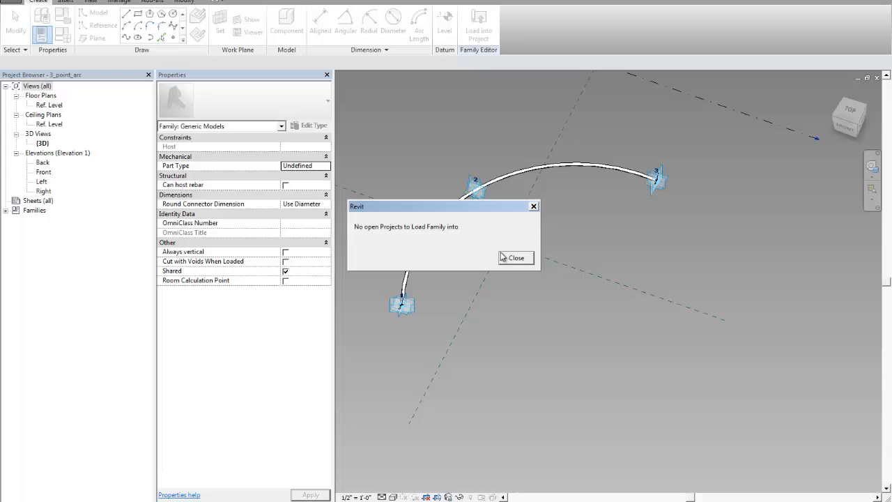
{"action": "left_click", "coordinate": [515, 259]}
{"action": "left_click", "coordinate": [14, 2]}
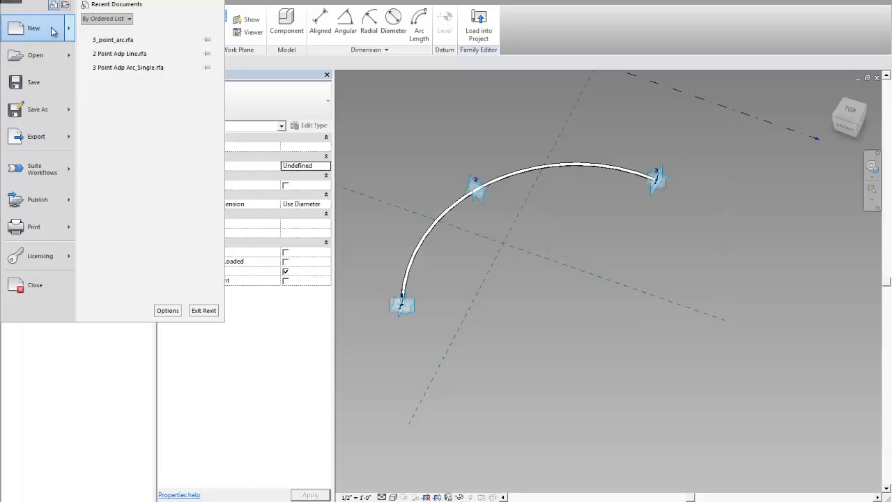
{"action": "mouse_move", "coordinate": [69, 38]}
{"action": "left_click", "coordinate": [140, 26]}
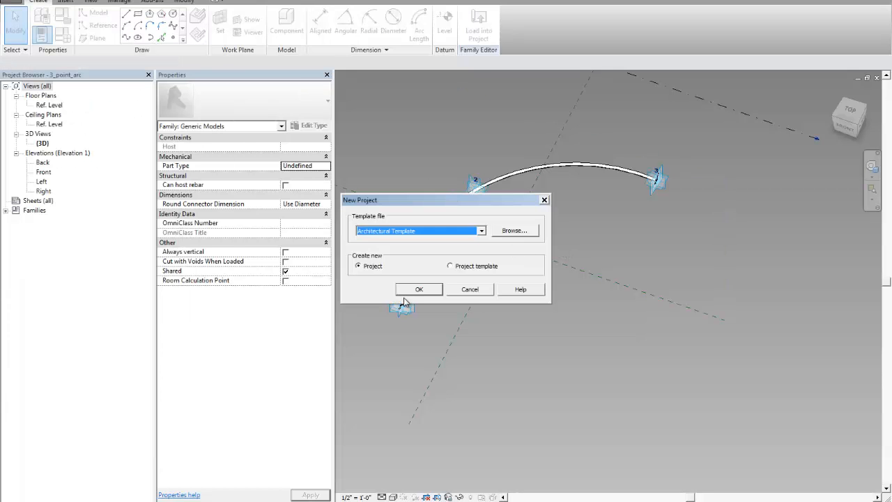
{"action": "left_click", "coordinate": [418, 289]}
Switch back to the 3_point_arc family window
{"action": "scroll", "coordinate": [560, 271], "scroll_direction": "down", "scroll_amount": 1}
{"action": "middle_click_drag", "start_coordinate": [559, 270], "coordinate": [515, 249]}
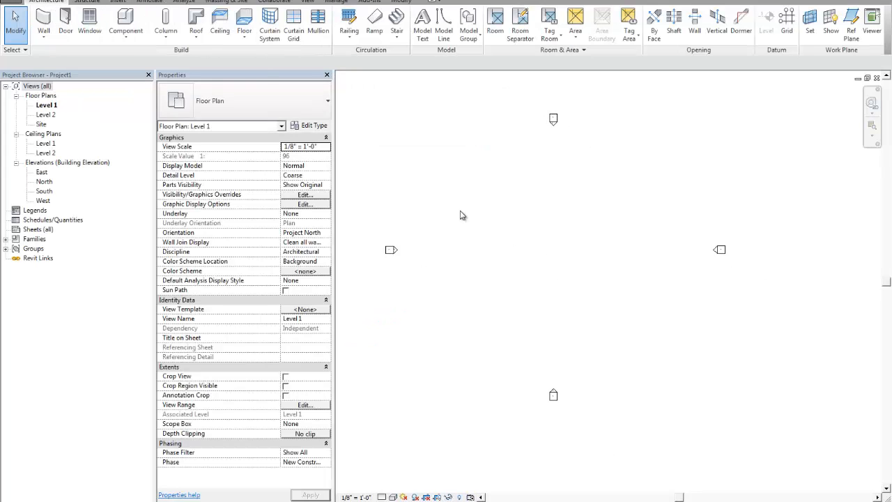
{"action": "left_click", "coordinate": [200, 0]}
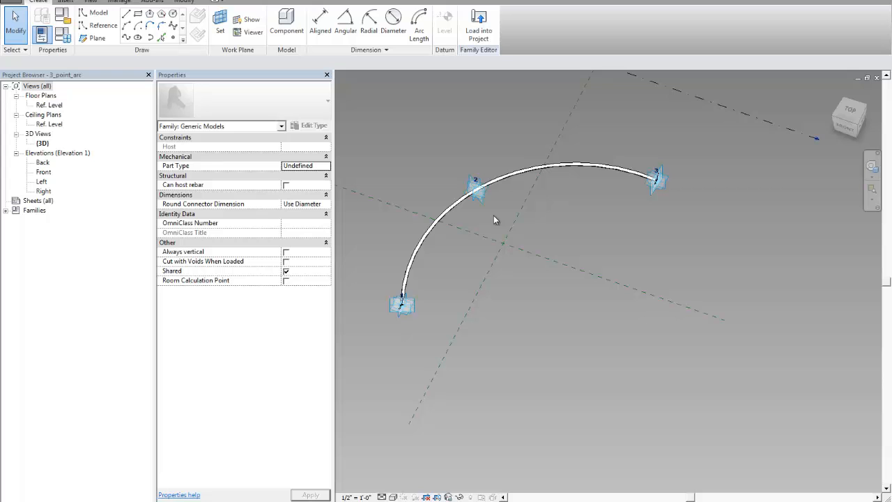
Load the 3_point_arc family into the new project and place a test instance by picking three points on Level 1
{"action": "scroll", "coordinate": [531, 220], "scroll_direction": "up", "scroll_amount": 2}
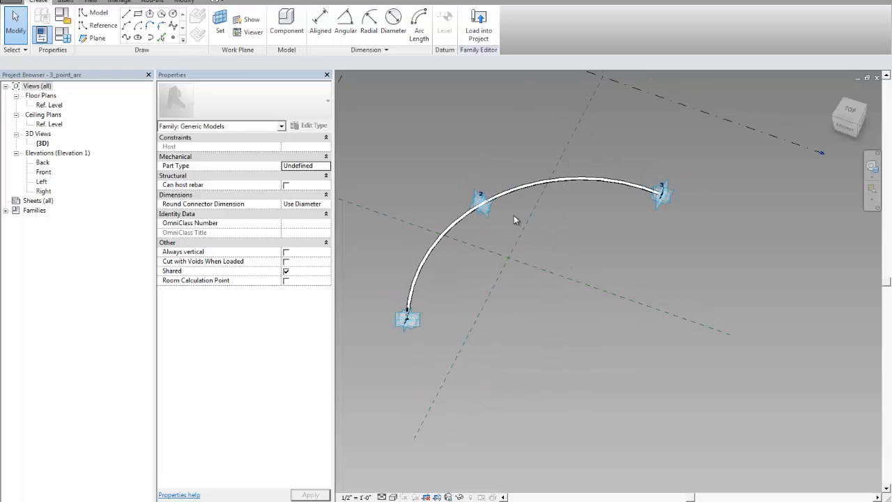
{"action": "left_click", "coordinate": [479, 31]}
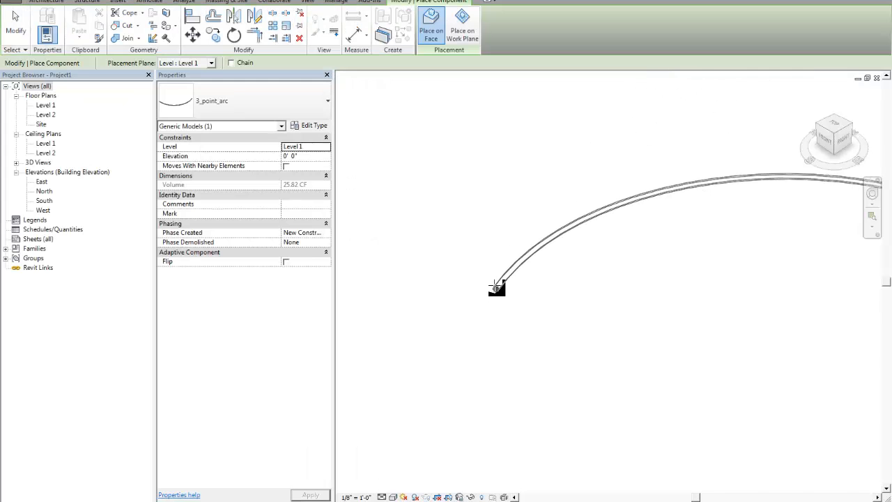
{"action": "scroll", "coordinate": [446, 259], "scroll_direction": "down", "scroll_amount": 4}
{"action": "scroll", "coordinate": [500, 251], "scroll_direction": "up", "scroll_amount": 3}
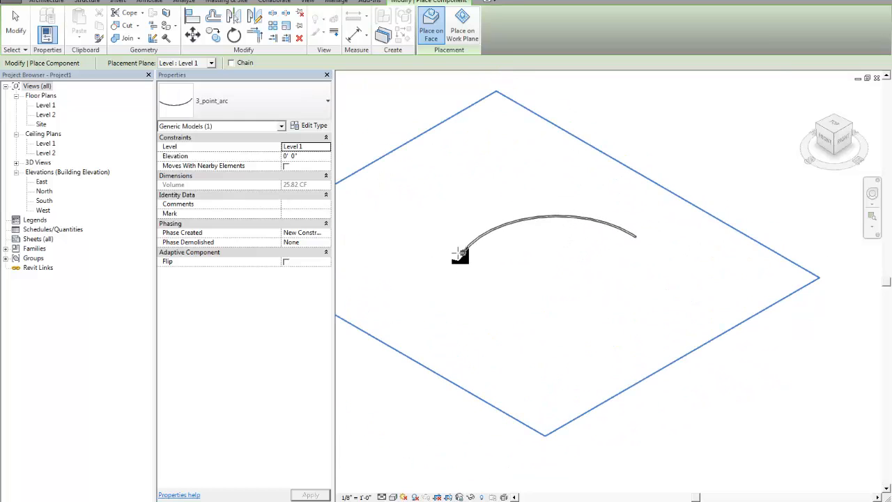
{"action": "scroll", "coordinate": [458, 253], "scroll_direction": "up", "scroll_amount": 1}
{"action": "left_click", "coordinate": [394, 281]}
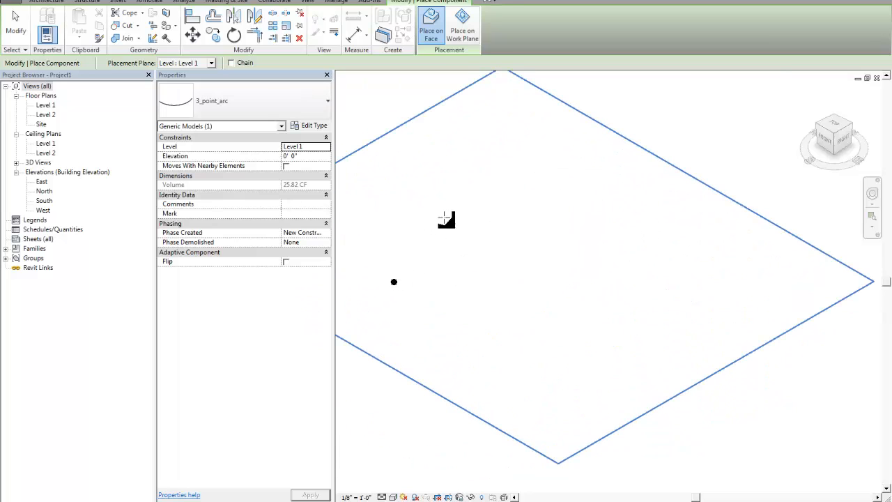
{"action": "left_click", "coordinate": [482, 215]}
{"action": "left_click", "coordinate": [607, 271]}
{"action": "key", "text": "Escape"}
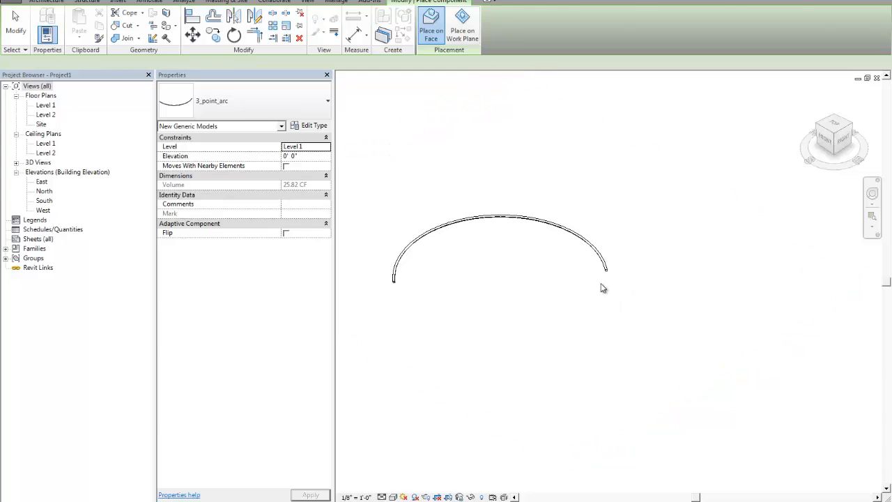
{"action": "key", "text": "Escape"}
Select the placed arc instance in the project and delete it
{"action": "scroll", "coordinate": [602, 264], "scroll_direction": "up", "scroll_amount": 3}
{"action": "left_click", "coordinate": [609, 248]}
{"action": "middle_click_drag", "start_coordinate": [575, 272], "coordinate": [590, 253], "text": "shift"}
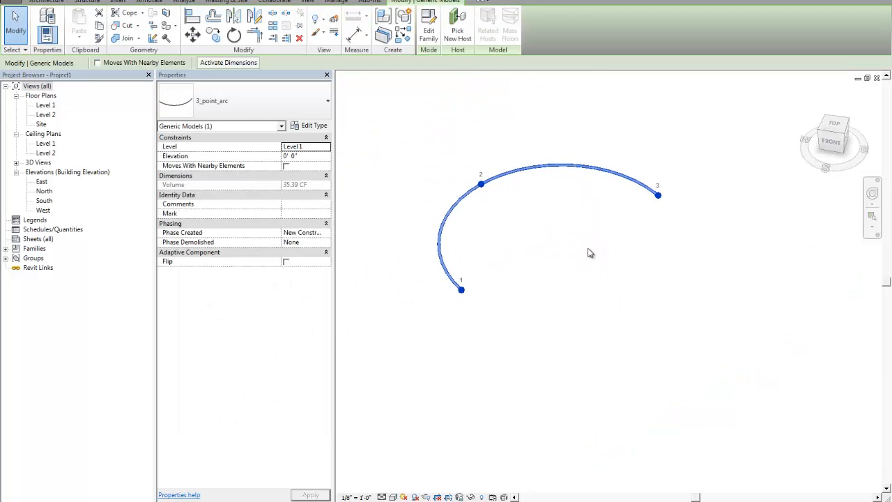
{"action": "key", "text": "Delete"}
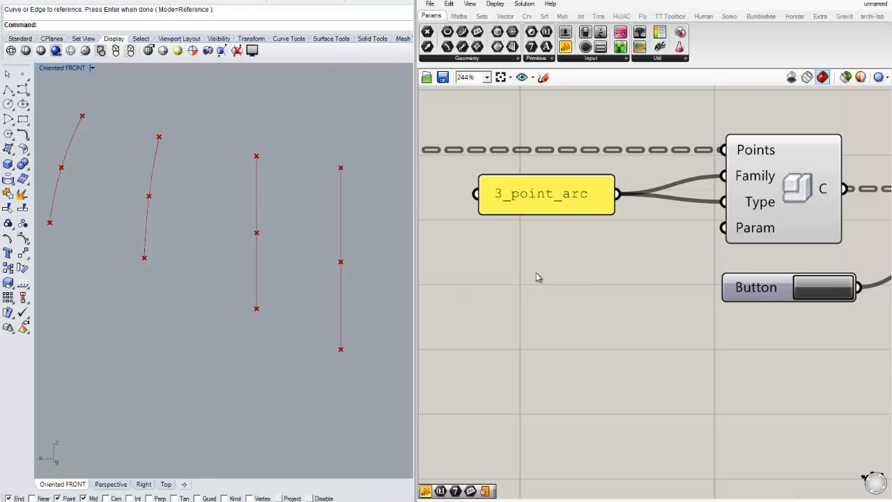
Add a TT Toolbox unit conversion component to the Grasshopper canvas below the curve evaluation components
{"action": "scroll", "coordinate": [655, 240], "scroll_direction": "down", "scroll_amount": 5}
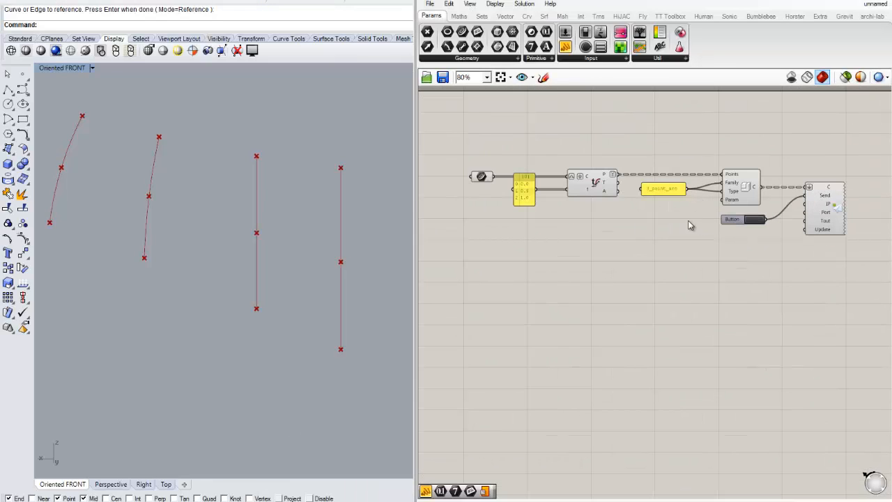
{"action": "scroll", "coordinate": [690, 225], "scroll_direction": "up", "scroll_amount": 2}
{"action": "left_click_drag", "start_coordinate": [793, 253], "coordinate": [708, 196]}
{"action": "left_click", "coordinate": [667, 285]}
{"action": "right_click_drag", "start_coordinate": [686, 257], "coordinate": [583, 250]}
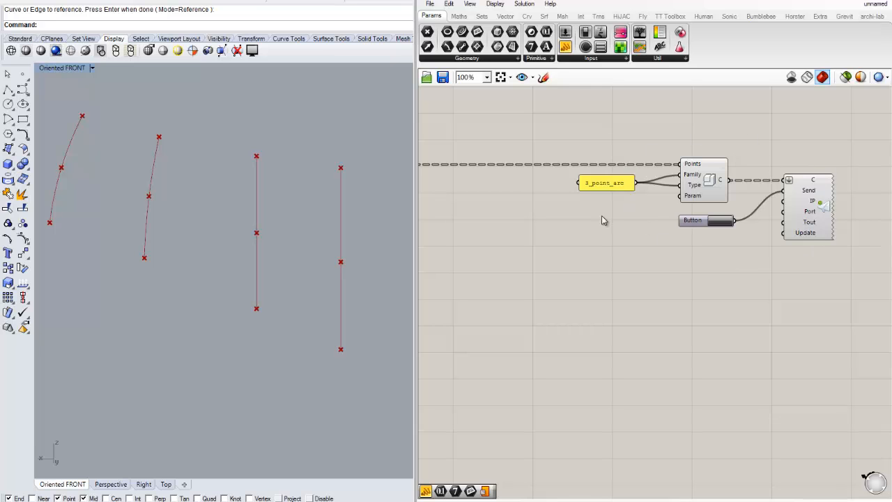
{"action": "right_click_drag", "start_coordinate": [453, 222], "coordinate": [630, 228]}
{"action": "scroll", "coordinate": [528, 198], "scroll_direction": "up", "scroll_amount": 1}
{"action": "right_click_drag", "start_coordinate": [524, 218], "coordinate": [582, 222]}
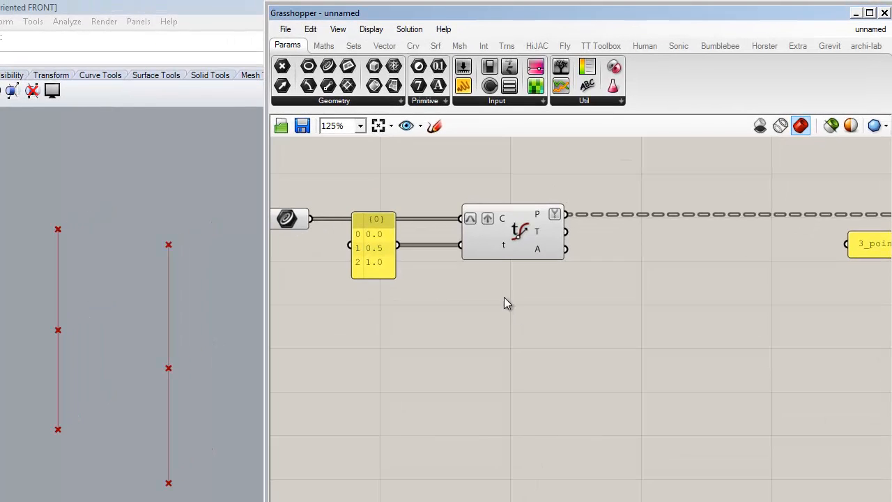
{"action": "scroll", "coordinate": [463, 290], "scroll_direction": "down", "scroll_amount": 1}
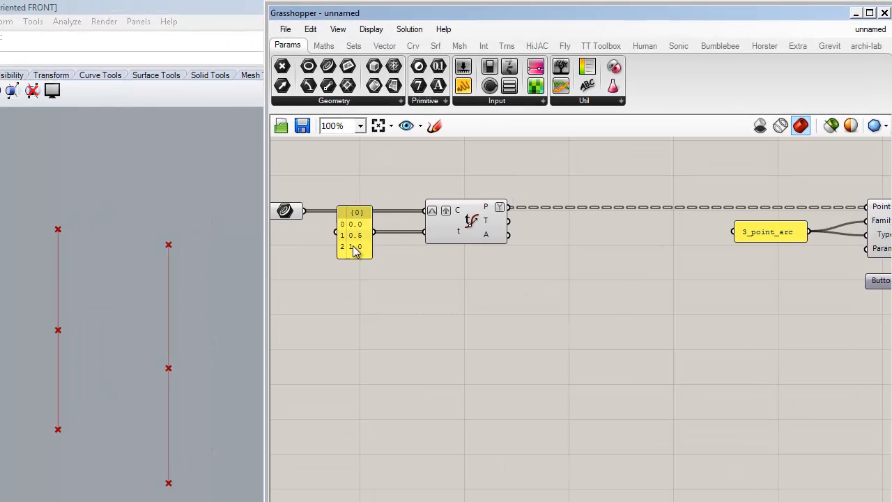
{"action": "right_click_drag", "start_coordinate": [560, 295], "coordinate": [550, 304]}
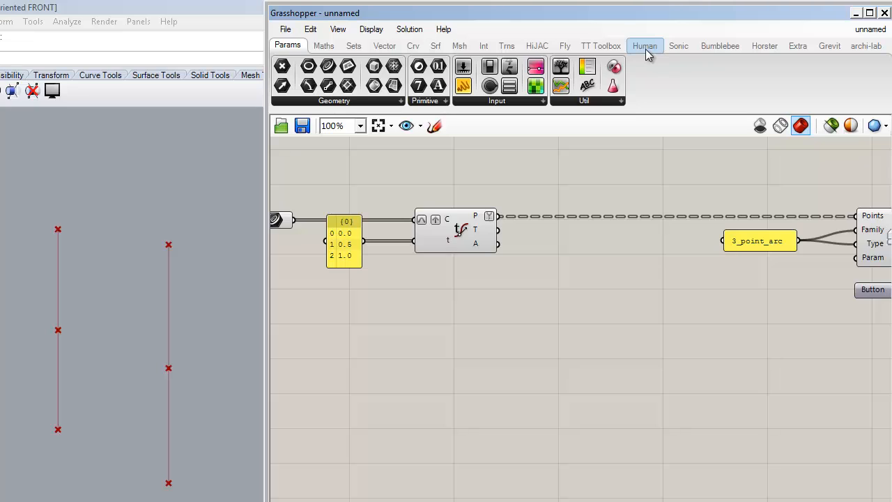
{"action": "left_click", "coordinate": [616, 50]}
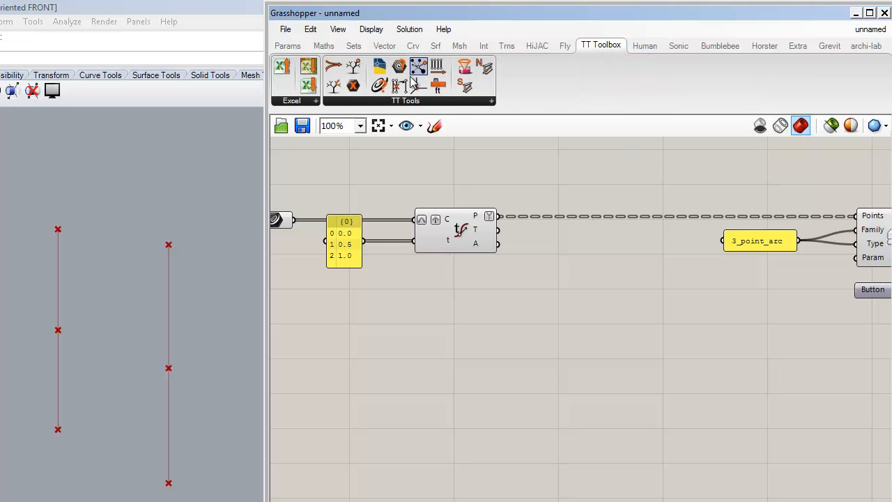
{"action": "left_click", "coordinate": [445, 90]}
{"action": "left_click", "coordinate": [570, 308]}
{"action": "left_click_drag", "start_coordinate": [573, 314], "coordinate": [621, 314]}
{"action": "left_click", "coordinate": [560, 361]}
{"action": "scroll", "coordinate": [517, 311], "scroll_direction": "up", "scroll_amount": 1}
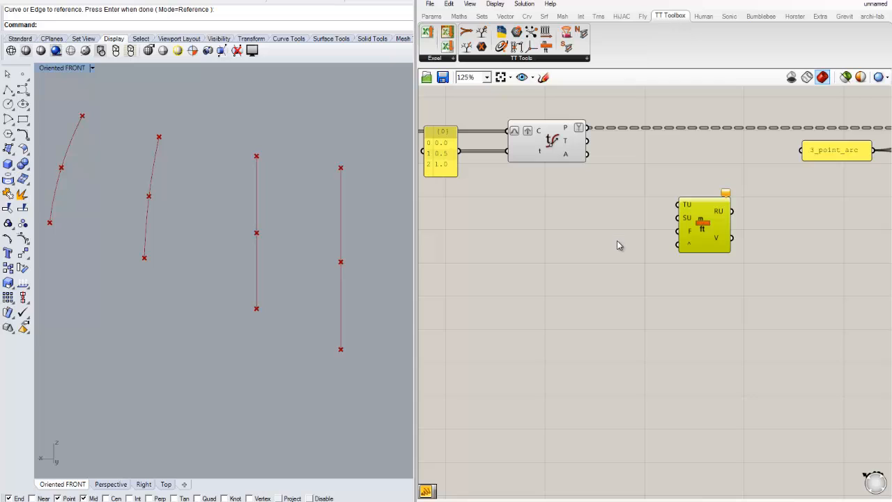
{"action": "scroll", "coordinate": [711, 213], "scroll_direction": "up", "scroll_amount": 1}
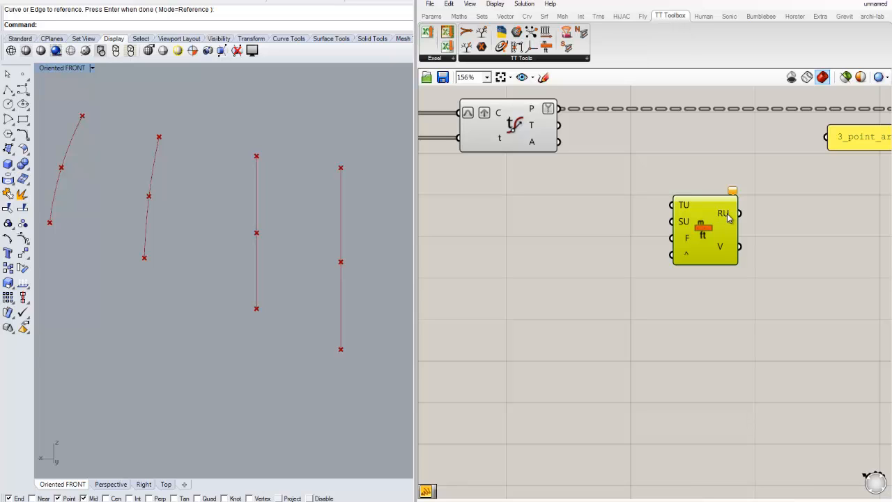
{"action": "double_click", "coordinate": [614, 235]}
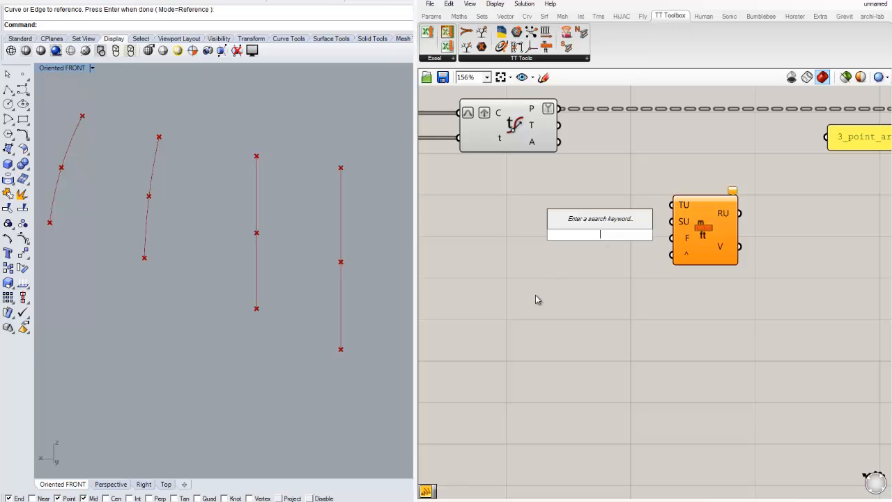
{"action": "left_click", "coordinate": [689, 210]}
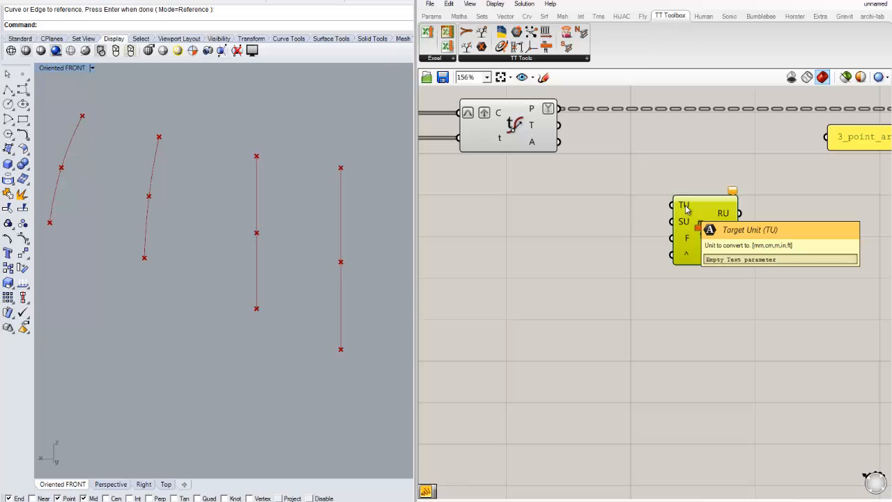
{"action": "double_click", "coordinate": [484, 251]}
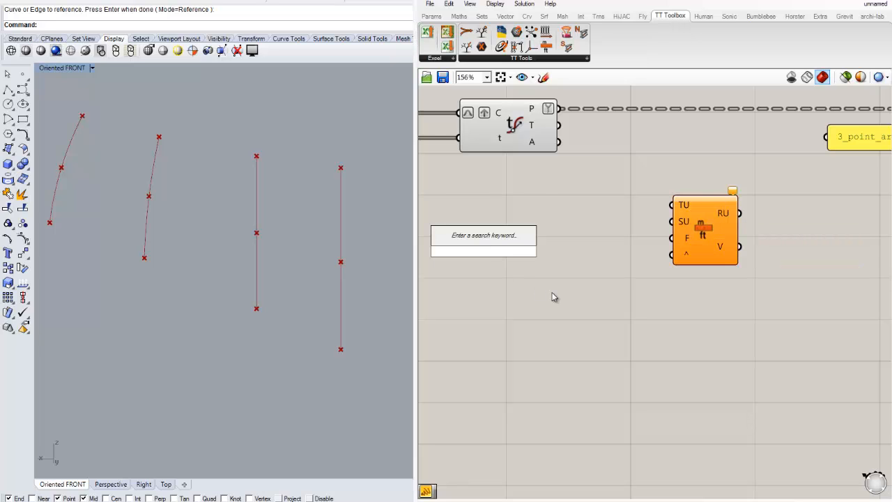
{"action": "type", "text": "ft"}
{"action": "key", "text": "Escape"}
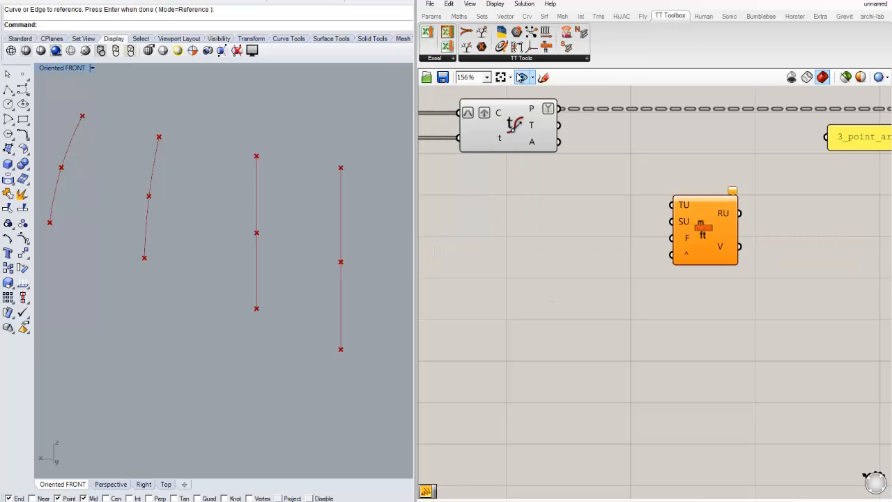
Add a text panel containing ft and connect it to the converter's Target Unit input
{"action": "left_click", "coordinate": [430, 15]}
{"action": "left_click_drag", "start_coordinate": [565, 47], "coordinate": [557, 240]}
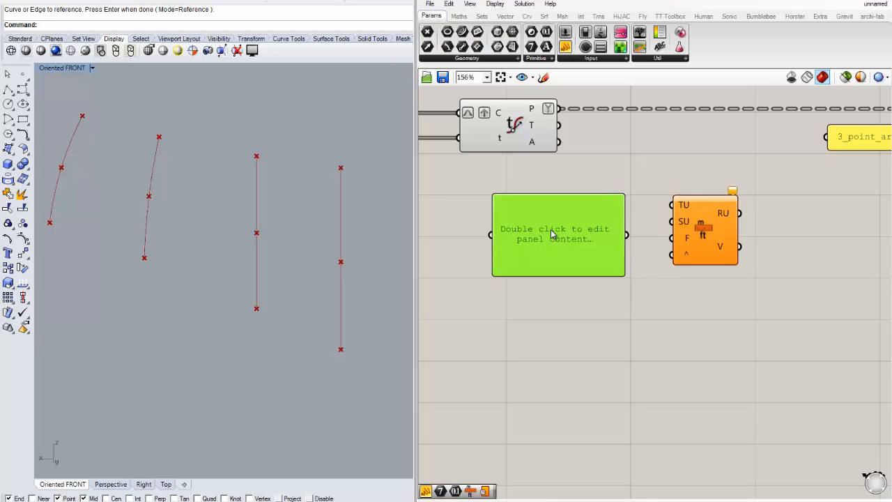
{"action": "double_click", "coordinate": [555, 235]}
{"action": "type", "text": "ft"}
{"action": "left_click", "coordinate": [605, 287]}
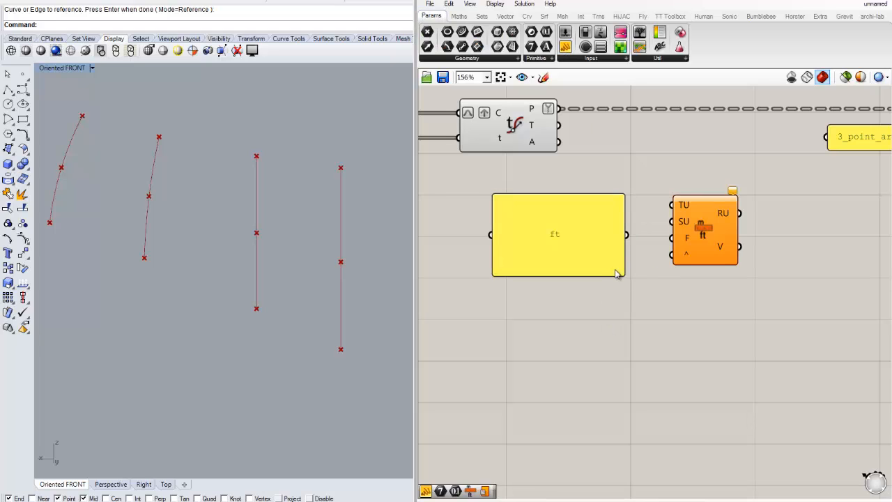
{"action": "left_click_drag", "start_coordinate": [623, 274], "coordinate": [671, 225]}
{"action": "left_click_drag", "start_coordinate": [518, 204], "coordinate": [605, 212]}
Open the Rhino document Units settings to check the model units, then close the dialog
{"action": "left_click", "coordinate": [619, 244]}
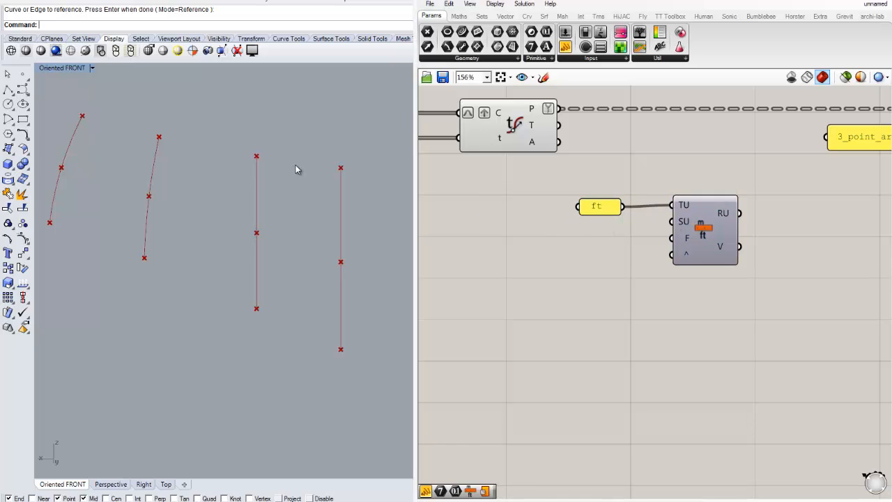
{"action": "type", "text": "Unts"}
{"action": "key", "text": "Return"}
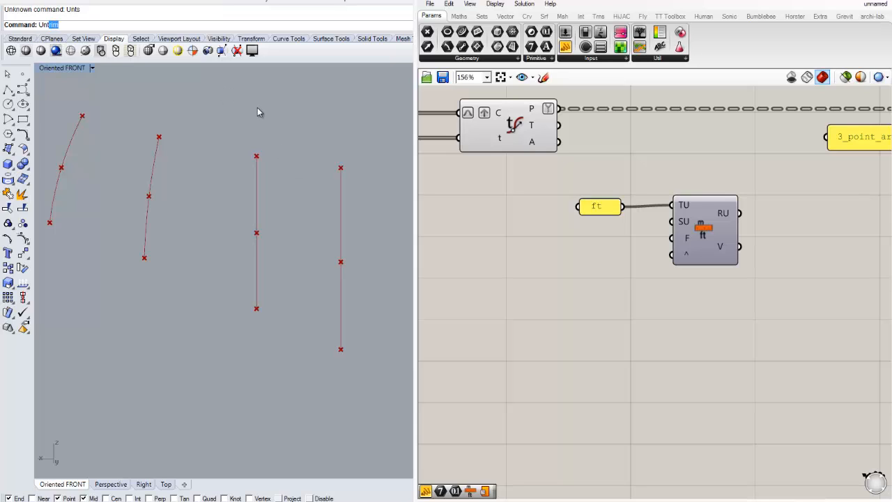
{"action": "key", "text": "BackSpace"}
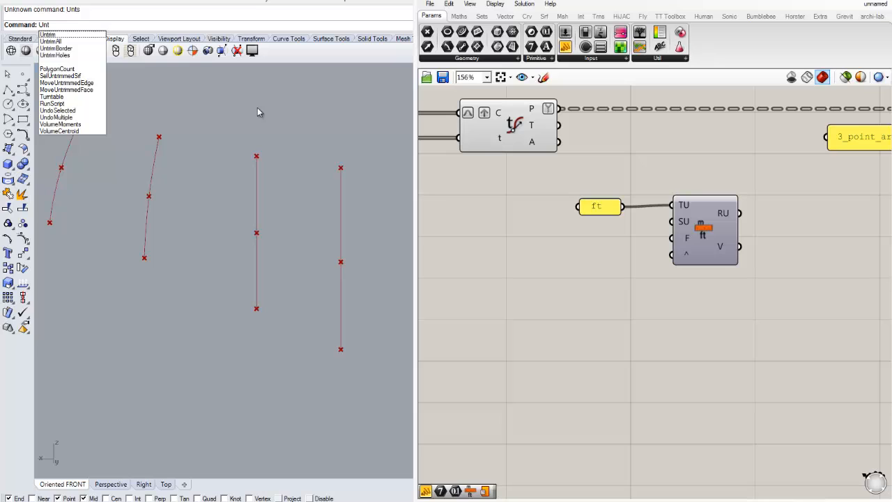
{"action": "type", "text": "i"}
{"action": "key", "text": "BackSpace"}
{"action": "key", "text": "BackSpace"}
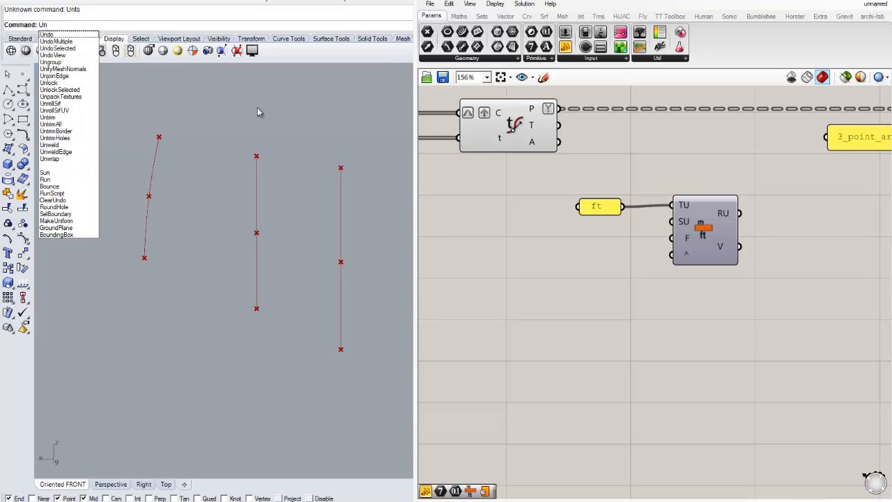
{"action": "type", "text": "its"}
{"action": "key", "text": "Return"}
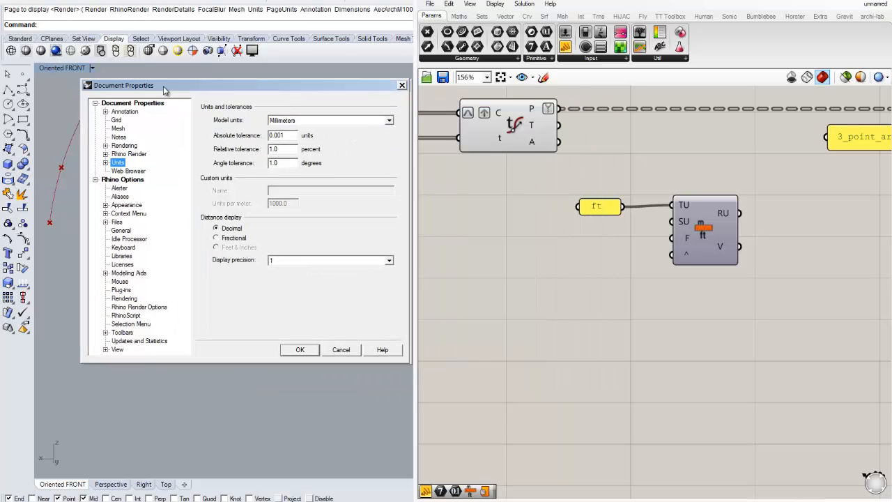
{"action": "left_click", "coordinate": [399, 85]}
Duplicate the ft panel, change its text to mm, and connect it to the Source Unit input
{"action": "right_click_drag", "start_coordinate": [598, 256], "coordinate": [556, 235]}
{"action": "left_click", "coordinate": [555, 187]}
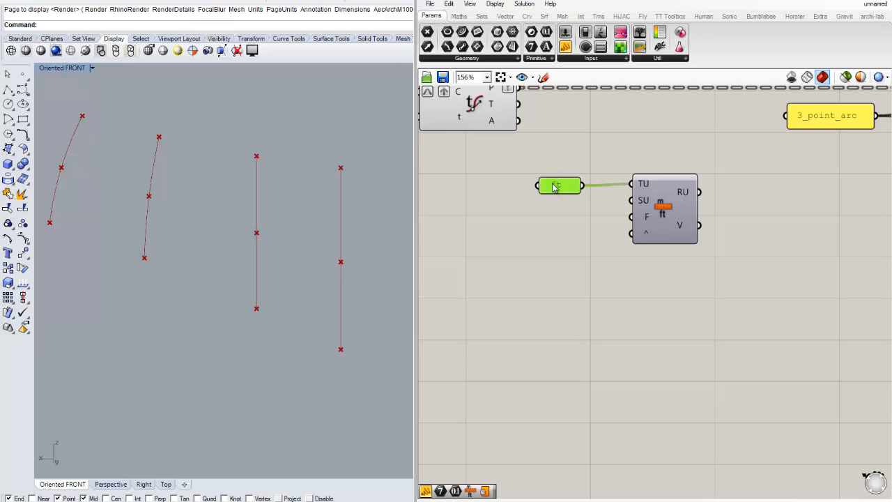
{"action": "left_click_drag", "start_coordinate": [555, 187], "coordinate": [543, 212]}
{"action": "double_click", "coordinate": [538, 218]}
{"action": "key", "text": "ctrl+c"}
{"action": "key", "text": "ctrl+v"}
{"action": "double_click", "coordinate": [543, 212]}
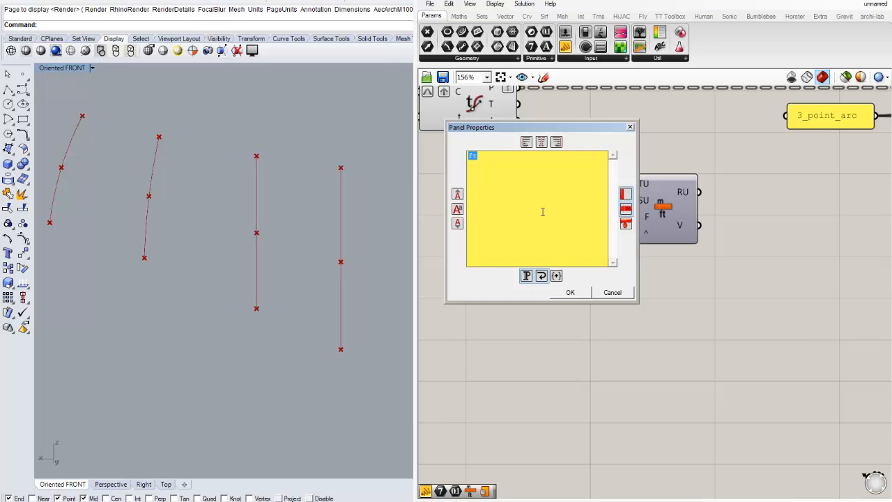
{"action": "left_click", "coordinate": [570, 292]}
{"action": "left_click_drag", "start_coordinate": [566, 212], "coordinate": [632, 201]}
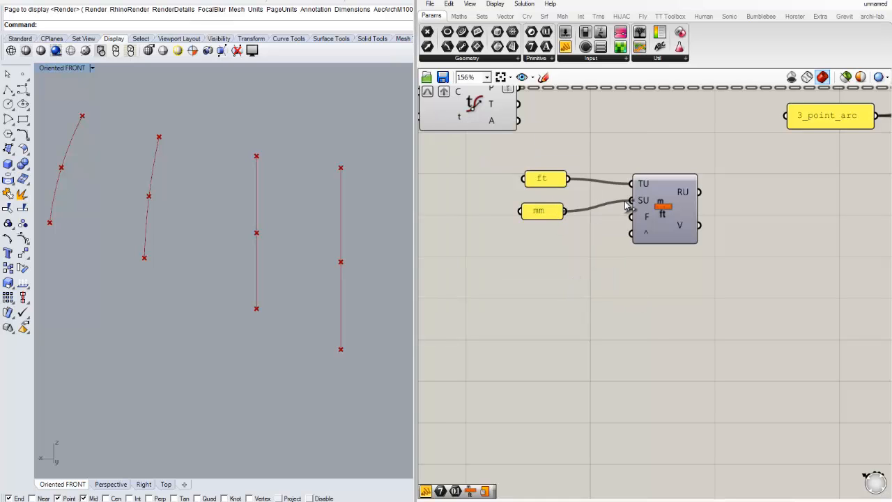
{"action": "left_click_drag", "start_coordinate": [541, 211], "coordinate": [548, 206]}
{"action": "left_click", "coordinate": [596, 252]}
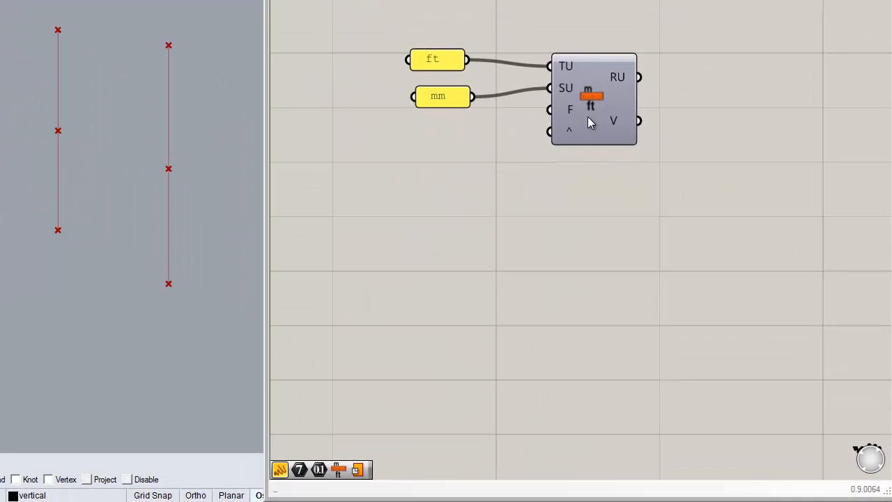
{"action": "double_click", "coordinate": [561, 264]}
{"action": "type", "text": "1"}
{"action": "key", "text": "Return"}
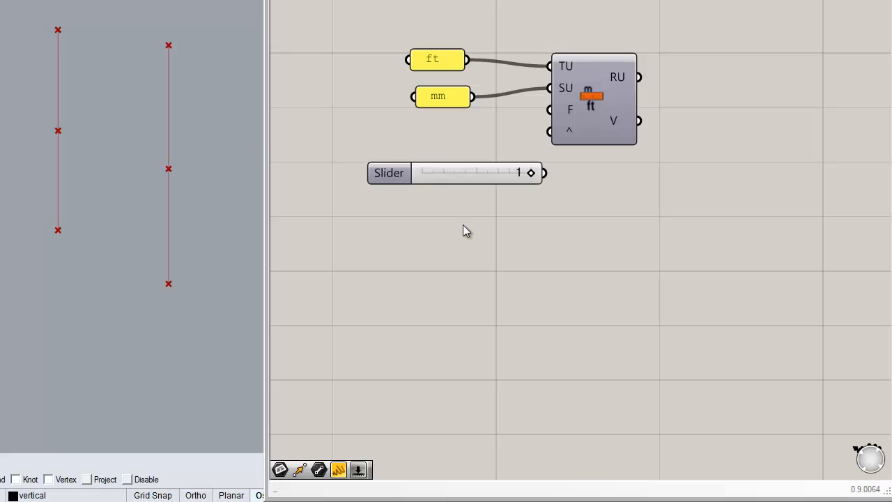
{"action": "left_click_drag", "start_coordinate": [457, 179], "coordinate": [383, 143]}
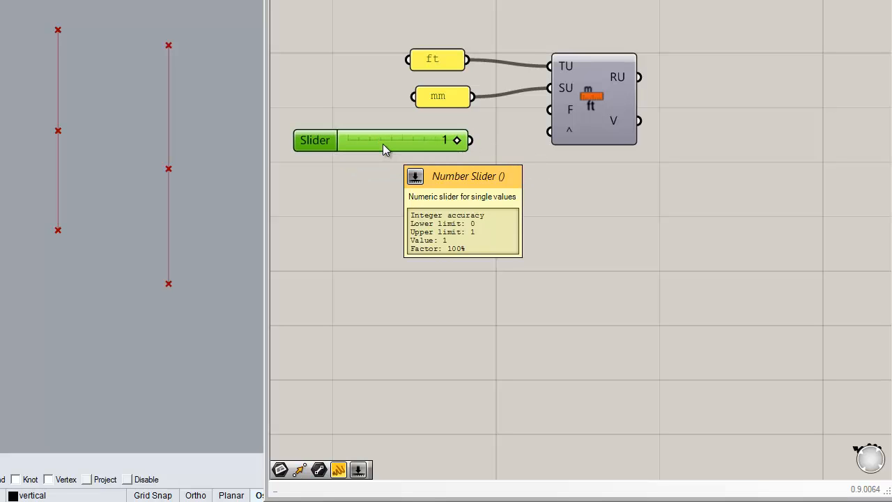
{"action": "key", "text": "Delete"}
Create a number slider with value 1 and connect it to the converter's F and ^ inputs
{"action": "double_click", "coordinate": [385, 141]}
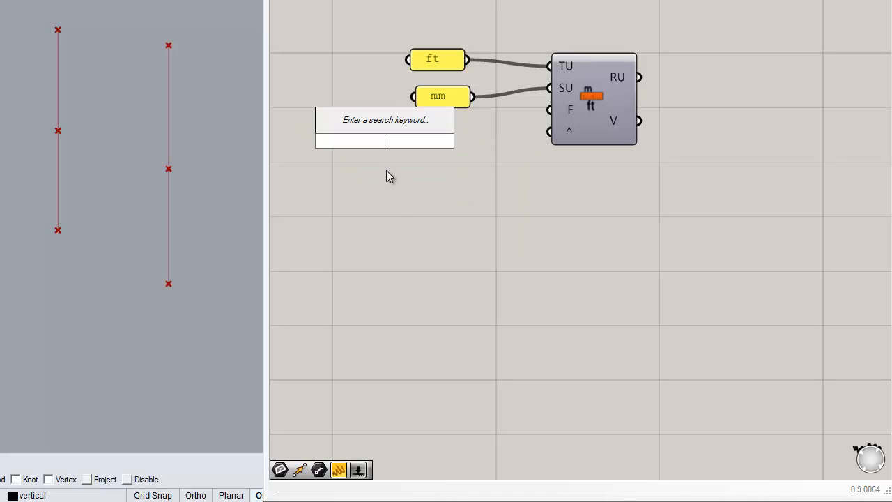
{"action": "type", "text": "1"}
{"action": "key", "text": "Return"}
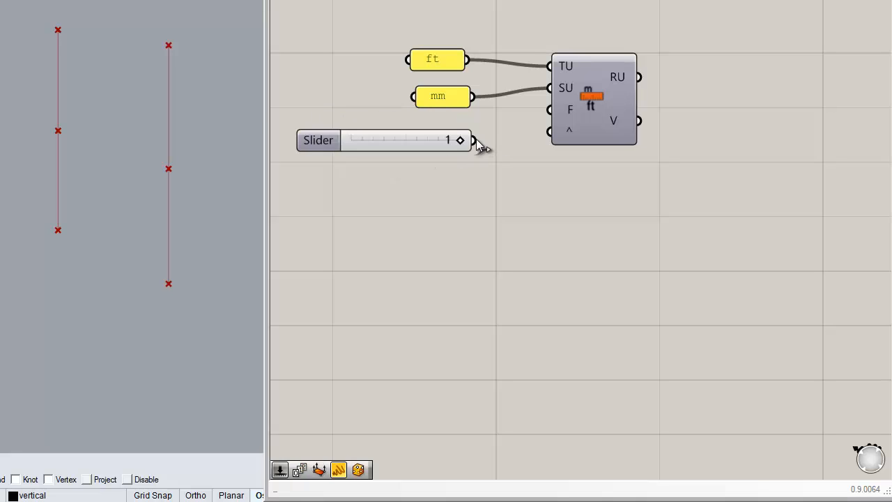
{"action": "left_click_drag", "start_coordinate": [474, 140], "coordinate": [550, 132]}
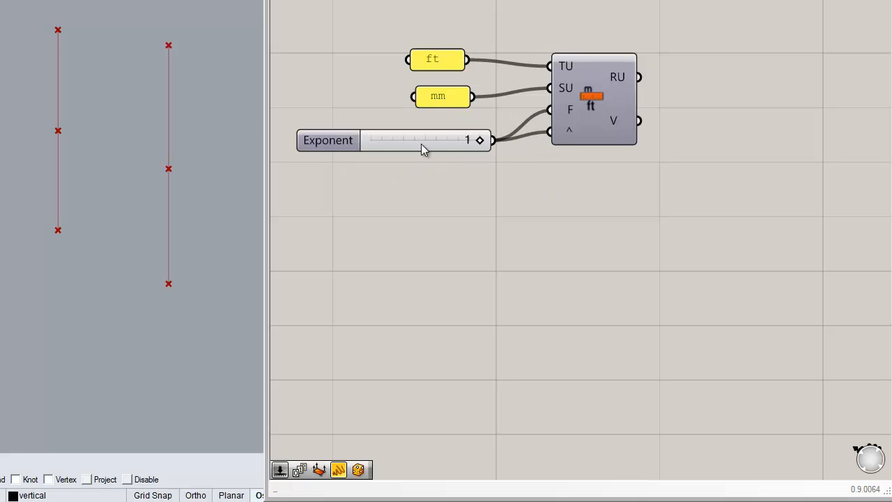
Rearrange the exponent slider, the unit converter and the ft panel on the canvas
{"action": "left_click_drag", "start_coordinate": [421, 143], "coordinate": [439, 137]}
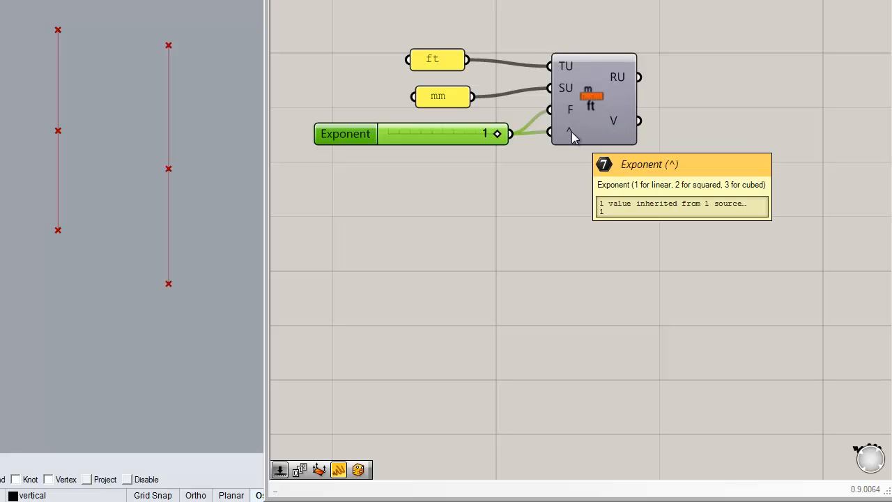
{"action": "left_click_drag", "start_coordinate": [601, 108], "coordinate": [629, 104]}
{"action": "left_click", "coordinate": [644, 187]}
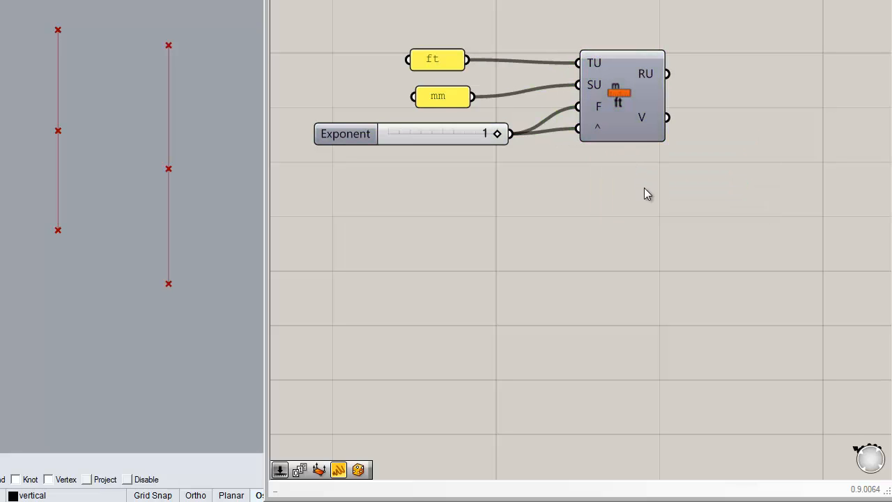
{"action": "right_click_drag", "start_coordinate": [447, 179], "coordinate": [433, 181]}
{"action": "left_click_drag", "start_coordinate": [436, 136], "coordinate": [405, 135]}
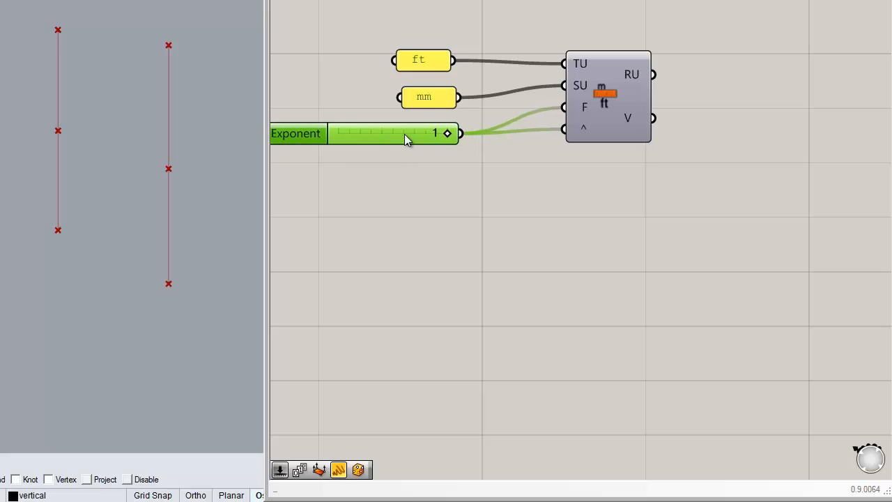
{"action": "left_click", "coordinate": [431, 63]}
{"action": "left_click_drag", "start_coordinate": [431, 65], "coordinate": [437, 64]}
{"action": "left_click", "coordinate": [502, 154]}
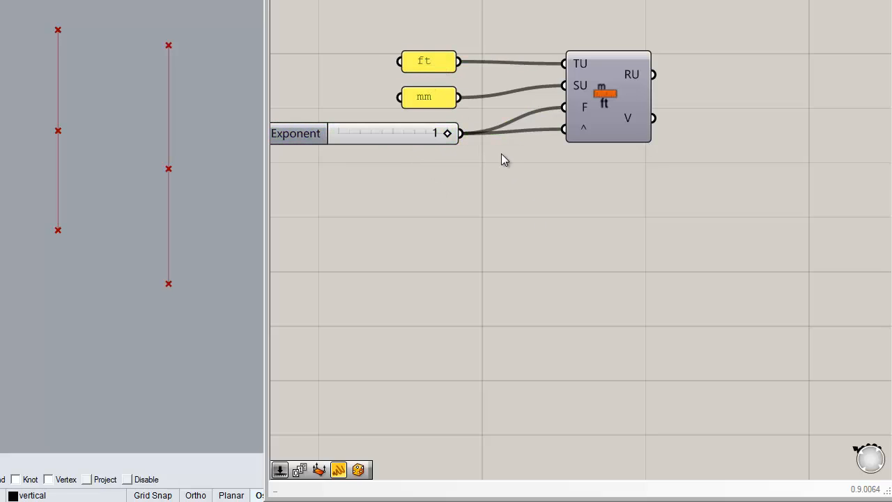
Attach a panel to the converter's V output to inspect the conversion factor
{"action": "right_click_drag", "start_coordinate": [702, 202], "coordinate": [599, 198]}
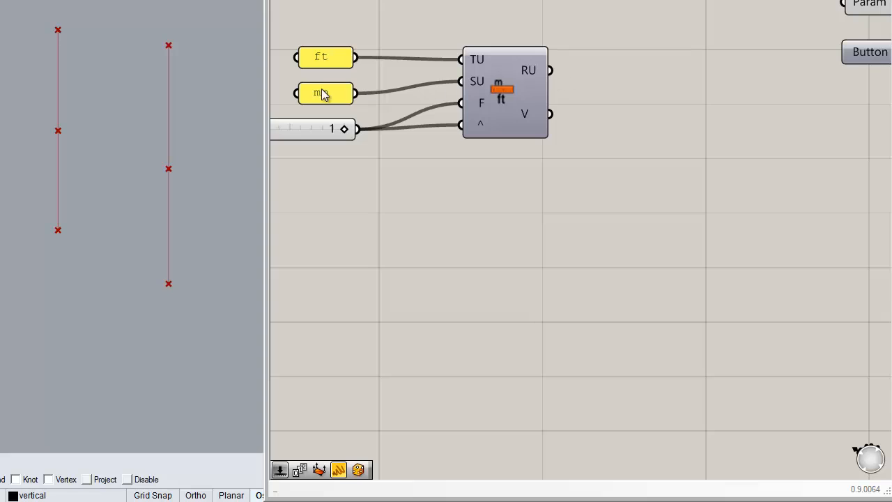
{"action": "scroll", "coordinate": [317, 93], "scroll_direction": "up", "scroll_amount": 1}
{"action": "right_click_drag", "start_coordinate": [711, 86], "coordinate": [645, 89]}
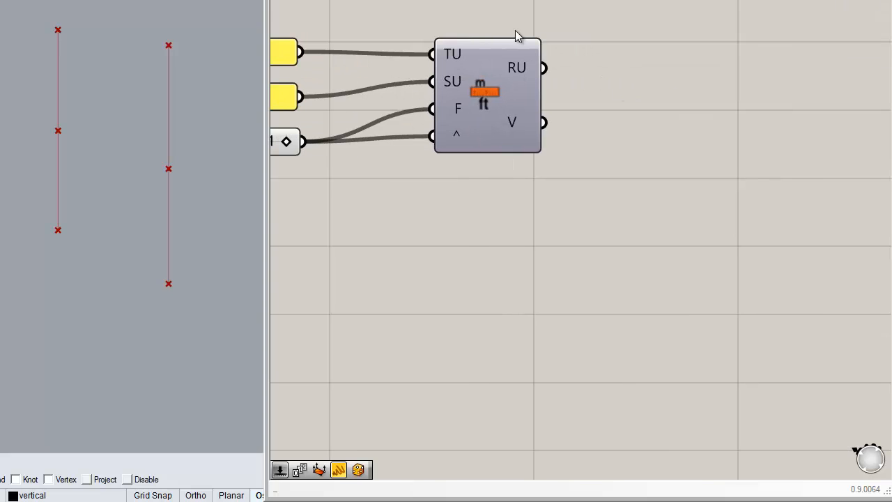
{"action": "left_click", "coordinate": [704, 63]}
{"action": "left_click_drag", "start_coordinate": [667, 119], "coordinate": [690, 192]}
{"action": "left_click_drag", "start_coordinate": [544, 123], "coordinate": [618, 181]}
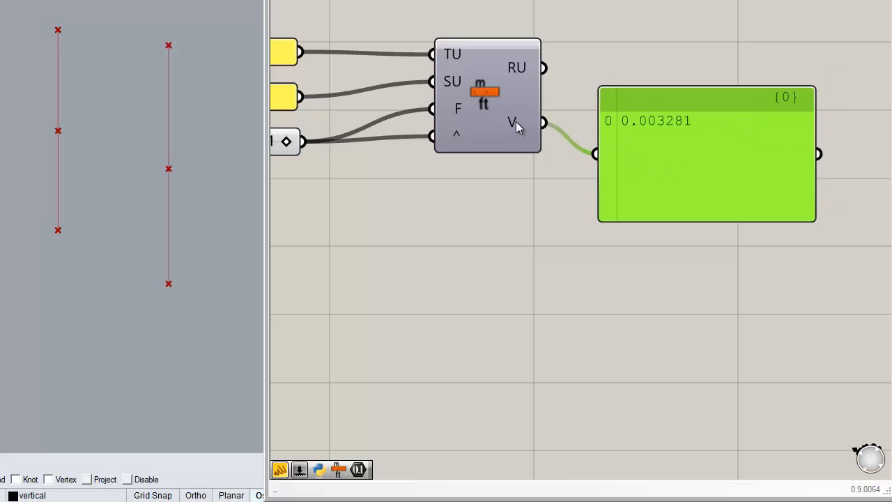
Delete the inspection panel attached to the converter's V output
{"action": "scroll", "coordinate": [667, 111], "scroll_direction": "down", "scroll_amount": 2}
{"action": "right_click_drag", "start_coordinate": [667, 111], "coordinate": [519, 124]}
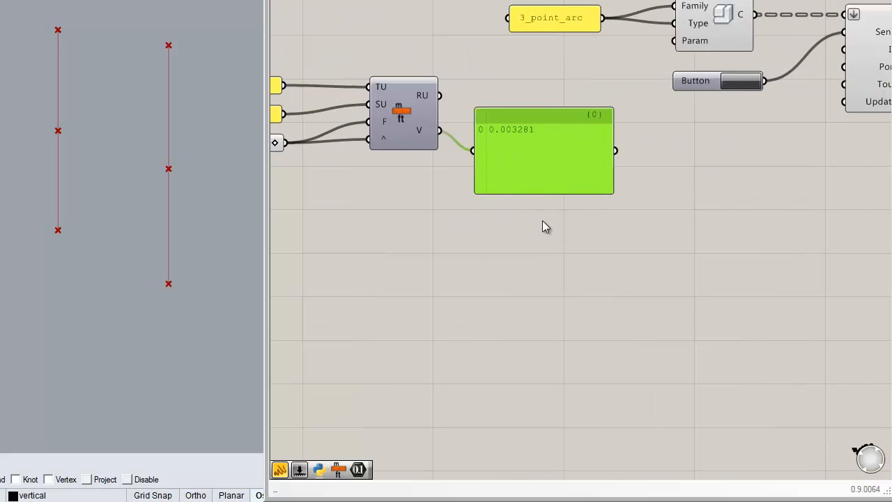
{"action": "left_click_drag", "start_coordinate": [536, 155], "coordinate": [543, 212]}
{"action": "right_click_drag", "start_coordinate": [571, 118], "coordinate": [731, 150]}
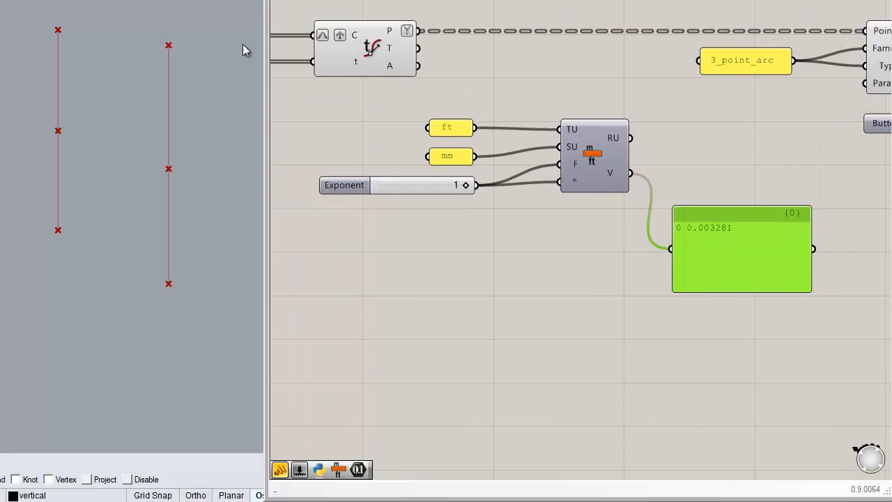
{"action": "mouse_move", "coordinate": [759, 256]}
{"action": "left_mouse_down"}
{"action": "mouse_move", "coordinate": [759, 269]}
{"action": "mouse_move", "coordinate": [770, 244]}
{"action": "left_mouse_up"}
{"action": "right_click_drag", "start_coordinate": [734, 265], "coordinate": [498, 231]}
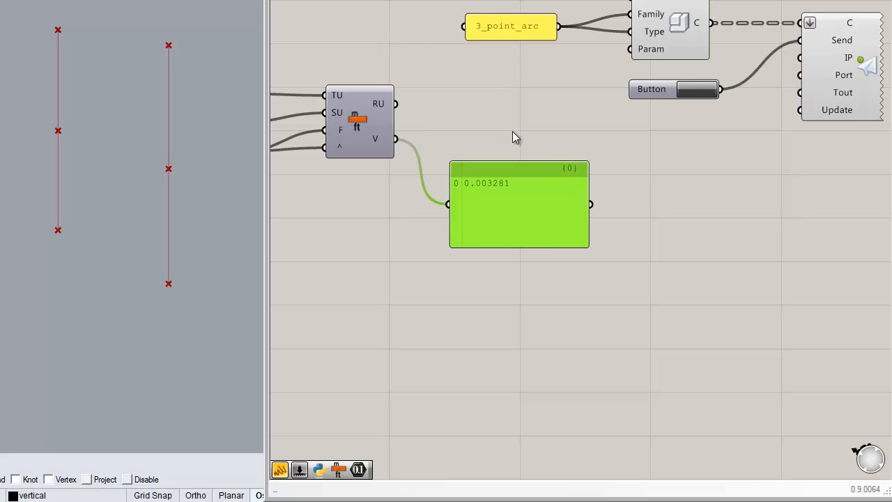
{"action": "key", "text": "Delete"}
Select the unit-conversion group and move it above the curve-division component
{"action": "right_click_drag", "start_coordinate": [550, 115], "coordinate": [734, 142]}
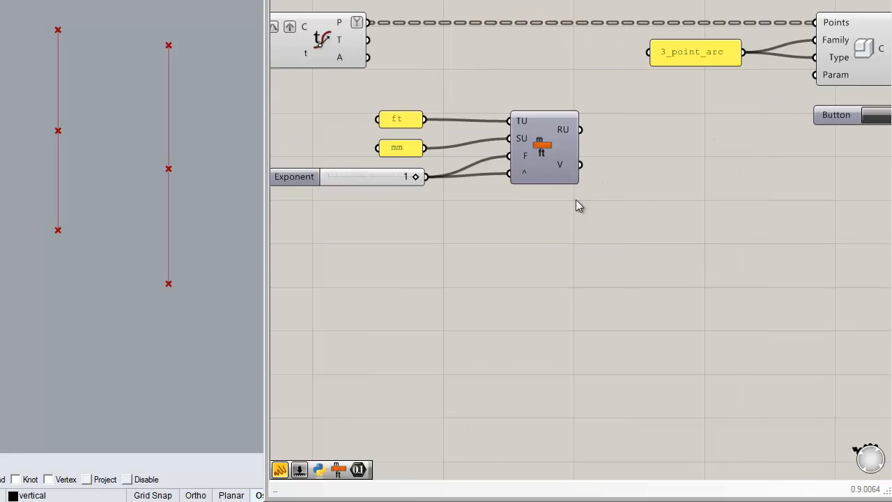
{"action": "left_click_drag", "start_coordinate": [621, 244], "coordinate": [382, 108]}
{"action": "scroll", "coordinate": [592, 185], "scroll_direction": "down", "scroll_amount": 3}
{"action": "scroll", "coordinate": [592, 189], "scroll_direction": "up", "scroll_amount": 2}
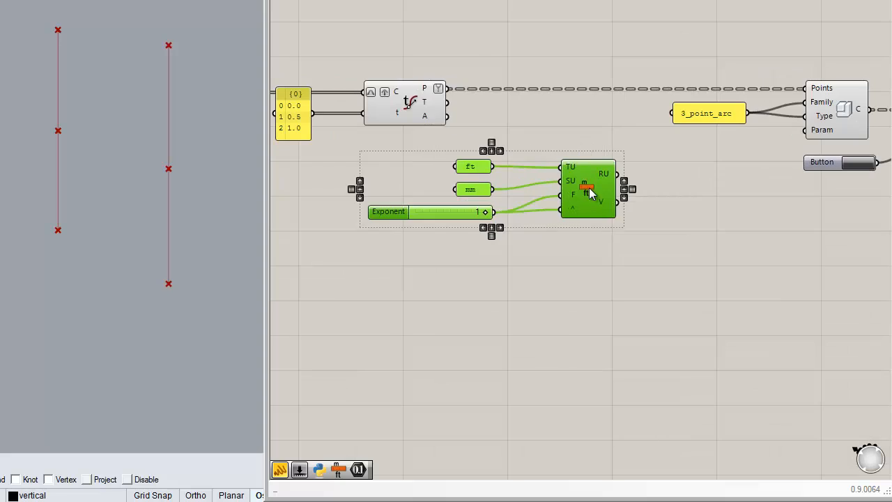
{"action": "left_click_drag", "start_coordinate": [591, 194], "coordinate": [589, 43]}
{"action": "left_click", "coordinate": [630, 170]}
{"action": "right_click_drag", "start_coordinate": [630, 170], "coordinate": [574, 221]}
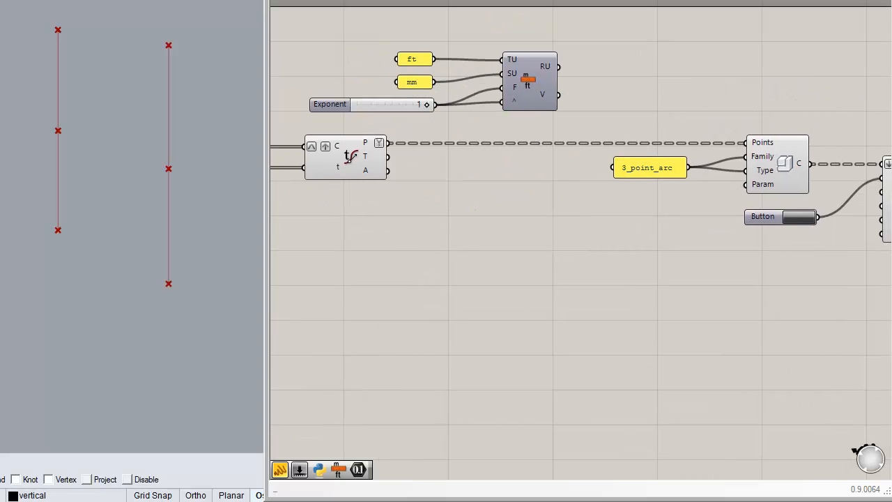
Add a Multiplication component and connect the converter's V output to its A input
{"action": "left_click", "coordinate": [664, 62]}
{"action": "left_click_drag", "start_coordinate": [671, 67], "coordinate": [676, 93]}
{"action": "scroll", "coordinate": [604, 112], "scroll_direction": "up", "scroll_amount": 1}
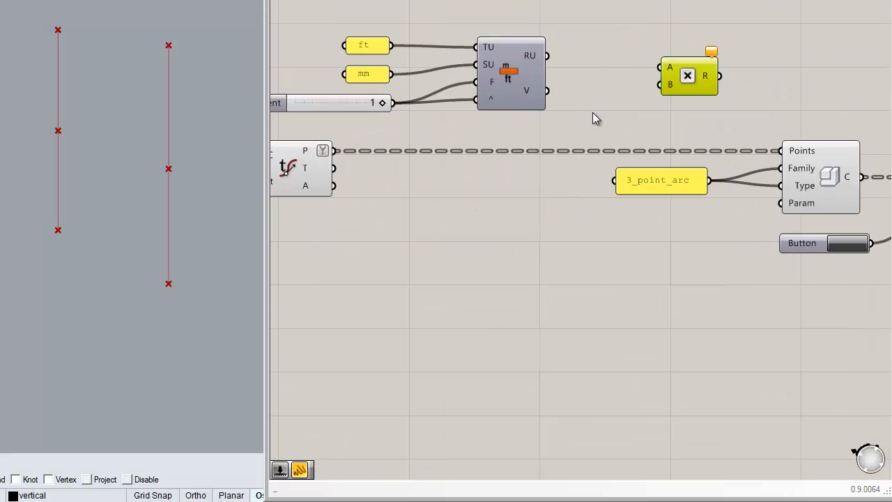
{"action": "left_click_drag", "start_coordinate": [547, 92], "coordinate": [657, 72]}
{"action": "left_click_drag", "start_coordinate": [682, 99], "coordinate": [513, 161]}
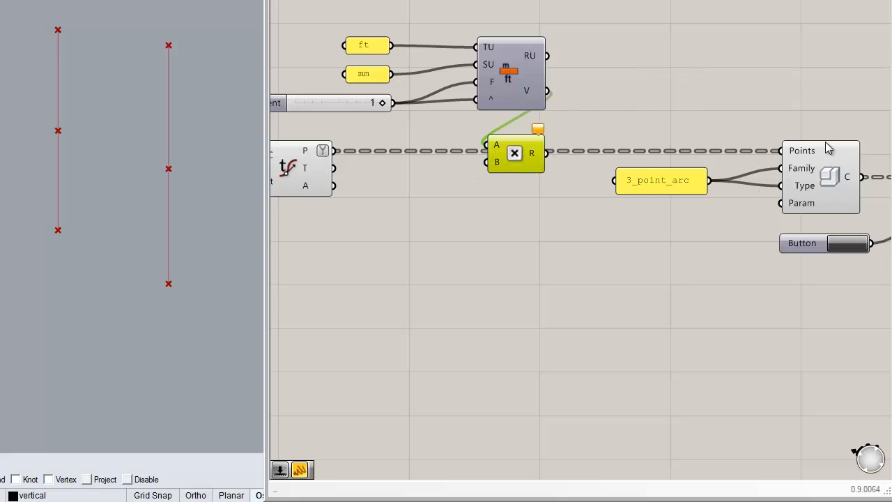
{"action": "left_click_drag", "start_coordinate": [524, 159], "coordinate": [650, 129]}
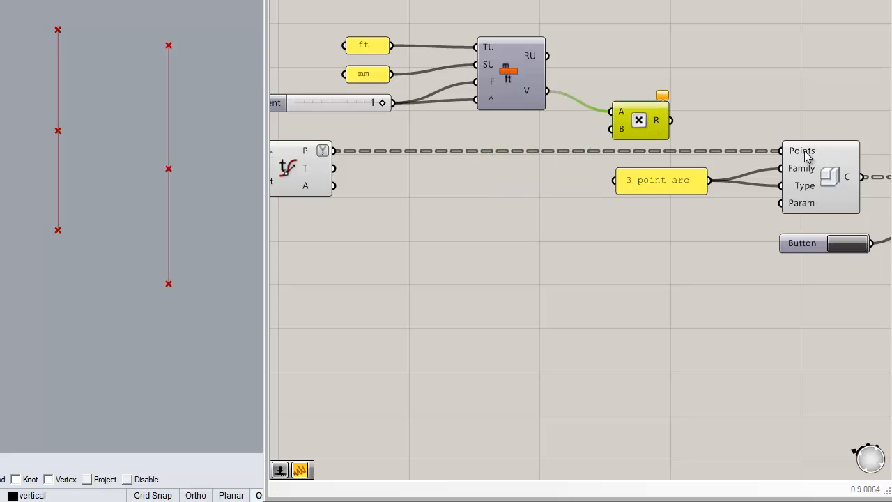
Connect the division points to the Multiplication's B input and its result to the adaptive component's Points input
{"action": "mouse_move", "coordinate": [807, 157]}
{"action": "left_click", "coordinate": [821, 181]}
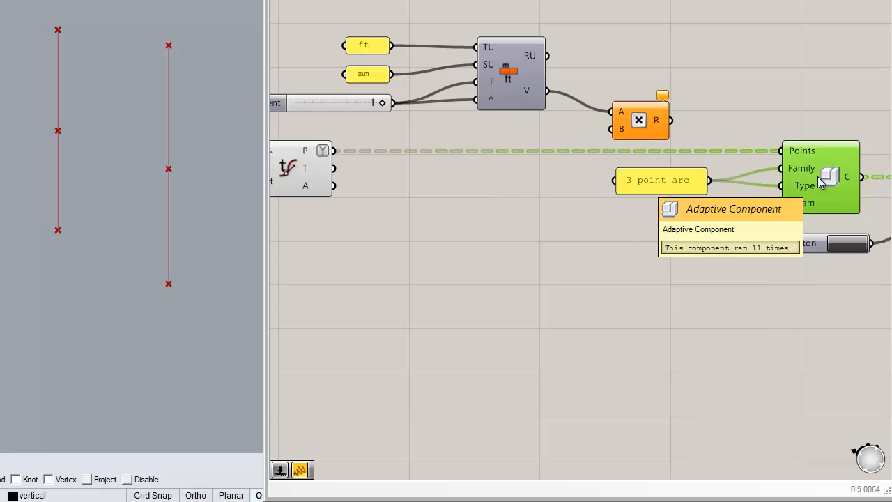
{"action": "left_click", "coordinate": [484, 214]}
{"action": "left_click_drag", "start_coordinate": [334, 151], "coordinate": [622, 130]}
{"action": "right_click_drag", "start_coordinate": [646, 100], "coordinate": [532, 90]}
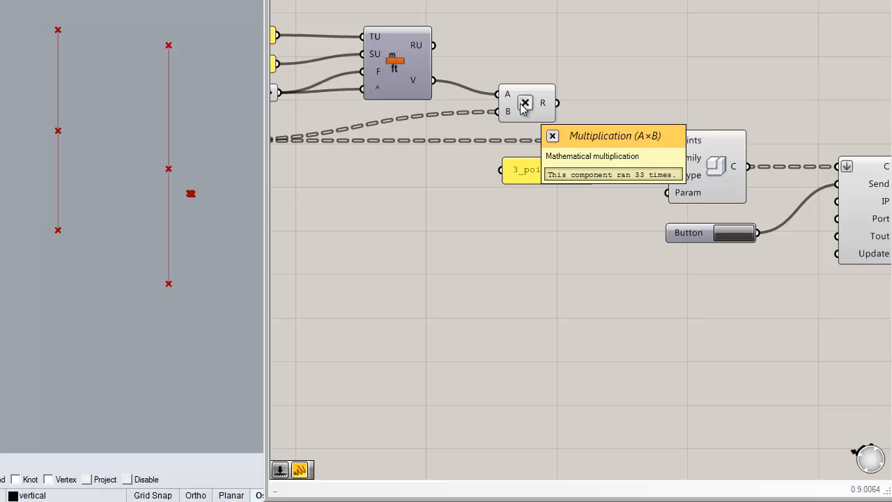
{"action": "left_click_drag", "start_coordinate": [557, 103], "coordinate": [668, 141]}
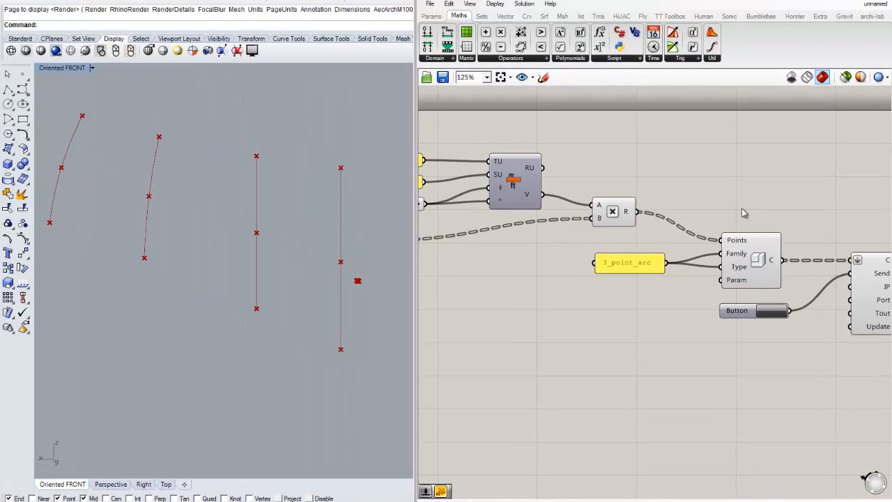
Examine the Multiplication component's result output values
{"action": "scroll", "coordinate": [743, 213], "scroll_direction": "down", "scroll_amount": 1}
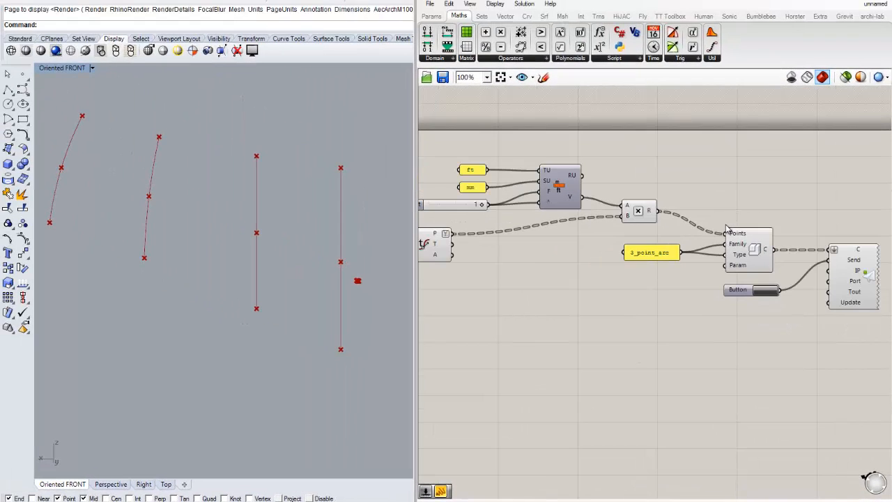
{"action": "scroll", "coordinate": [680, 243], "scroll_direction": "down", "scroll_amount": 2}
{"action": "right_click_drag", "start_coordinate": [713, 306], "coordinate": [745, 273]}
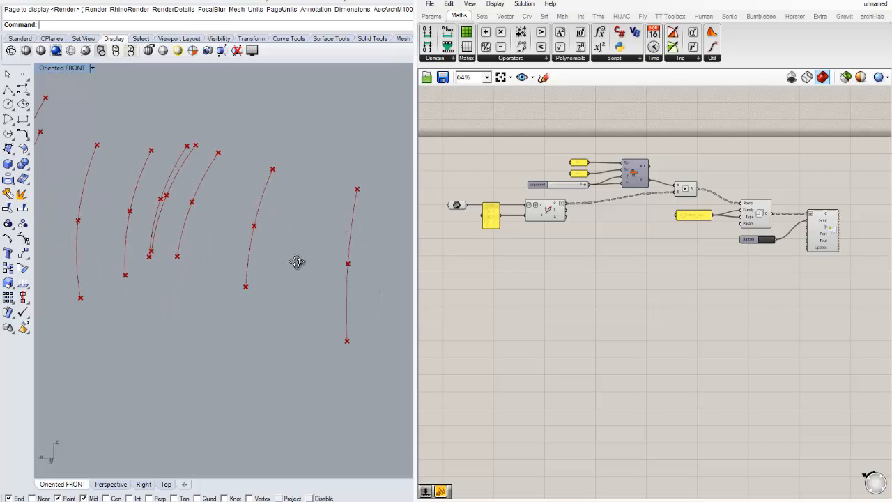
{"action": "right_click", "coordinate": [667, 289]}
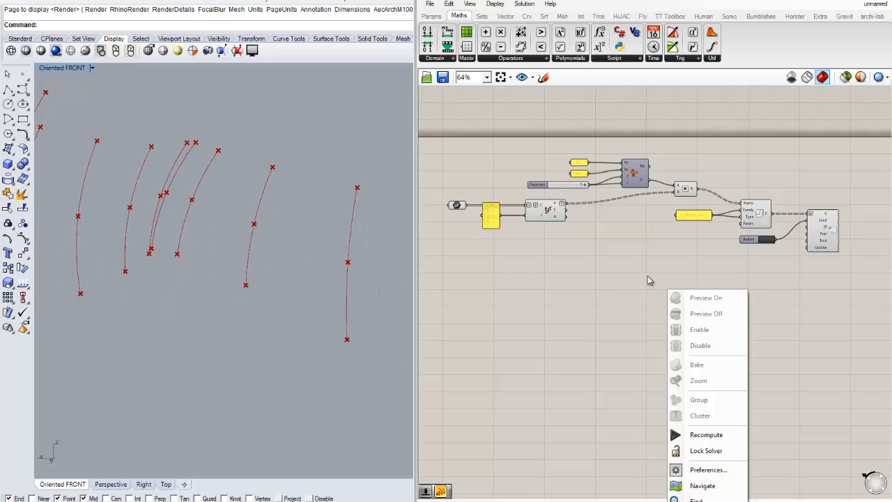
{"action": "left_click", "coordinate": [648, 277]}
{"action": "scroll", "coordinate": [719, 270], "scroll_direction": "up", "scroll_amount": 1}
{"action": "right_click_drag", "start_coordinate": [737, 286], "coordinate": [684, 278]}
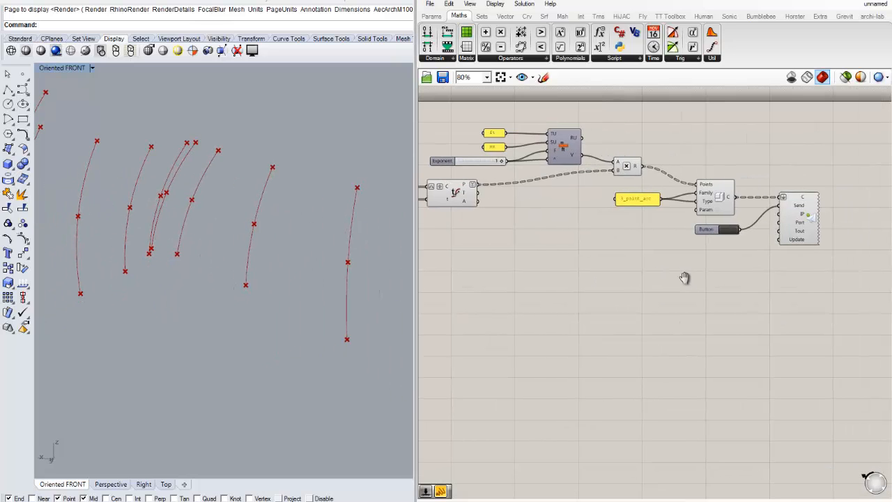
{"action": "right_click_drag", "start_coordinate": [598, 324], "coordinate": [494, 328]}
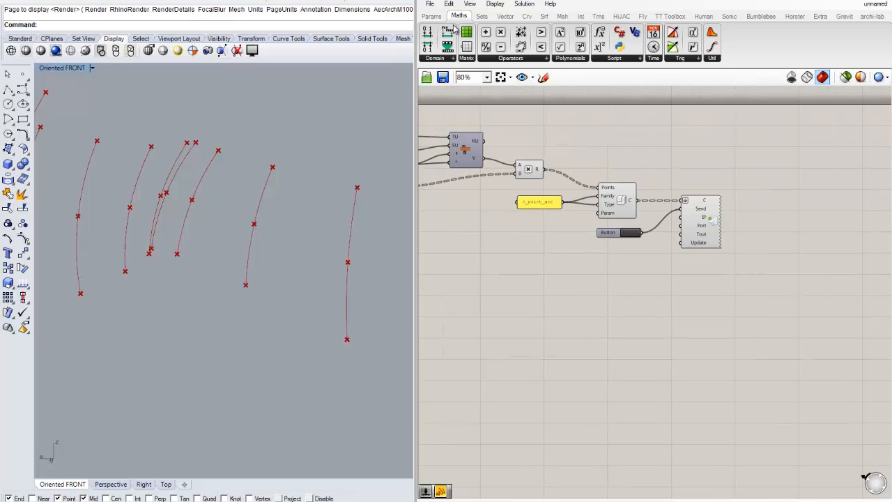
{"action": "scroll", "coordinate": [559, 187], "scroll_direction": "up", "scroll_amount": 2}
{"action": "mouse_move", "coordinate": [528, 161]}
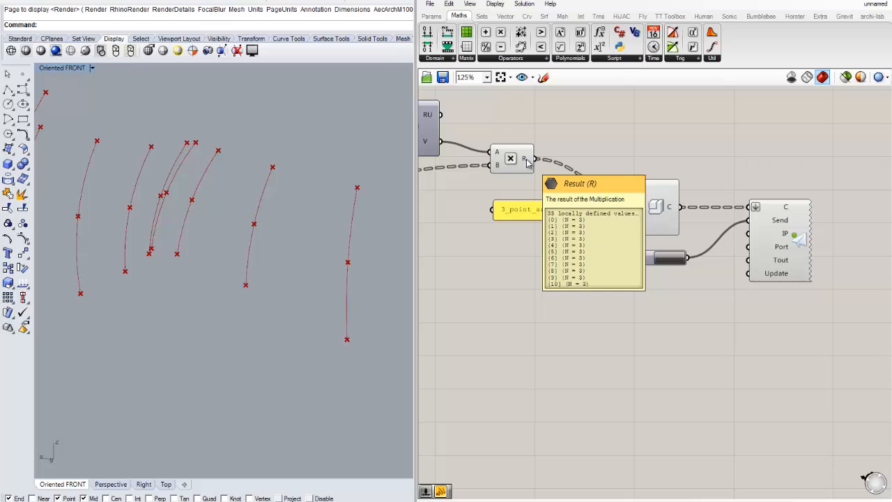
{"action": "right_click_drag", "start_coordinate": [564, 265], "coordinate": [608, 254]}
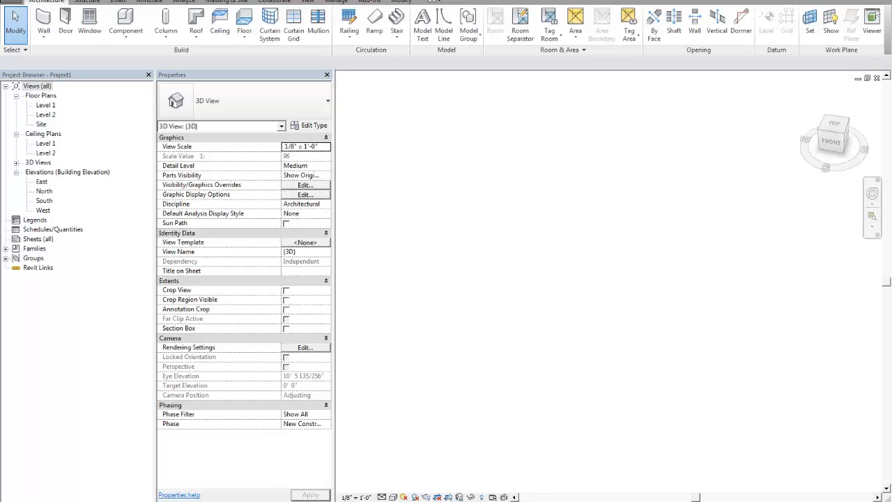
Run Grevit in Revit to receive the sent components, then close the receiver log
{"action": "left_click", "coordinate": [369, 2]}
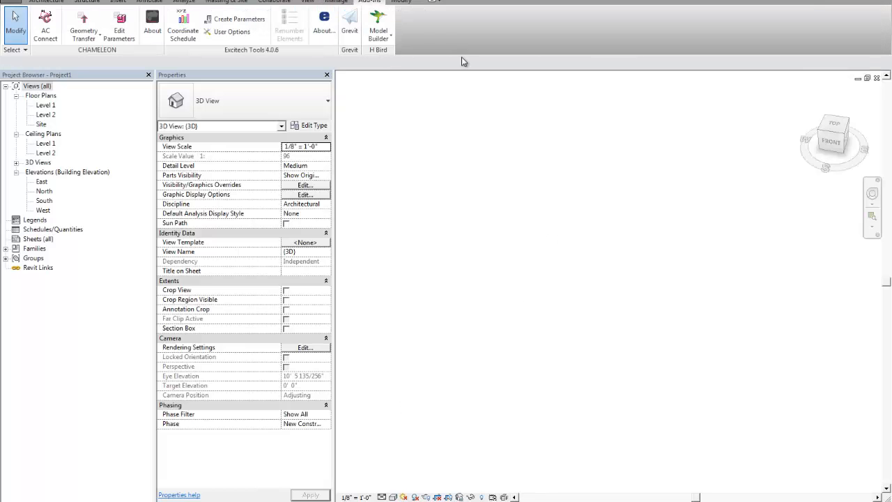
{"action": "left_click", "coordinate": [353, 23]}
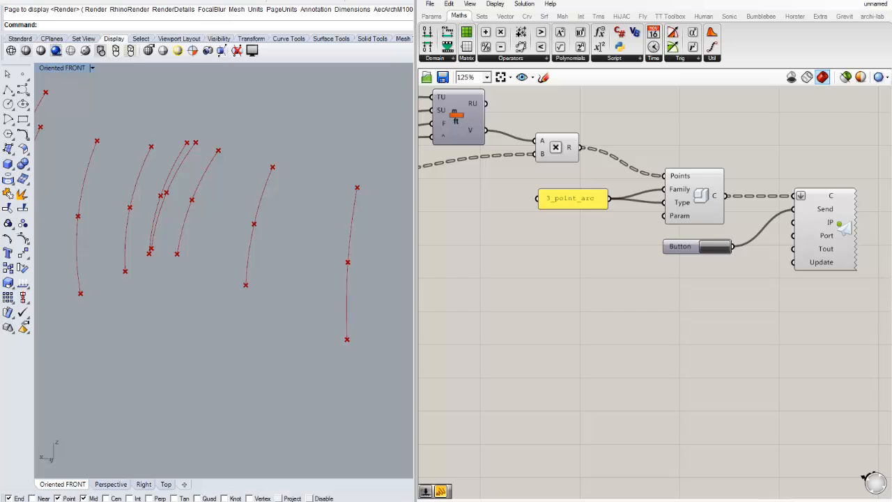
{"action": "left_click", "coordinate": [164, 491]}
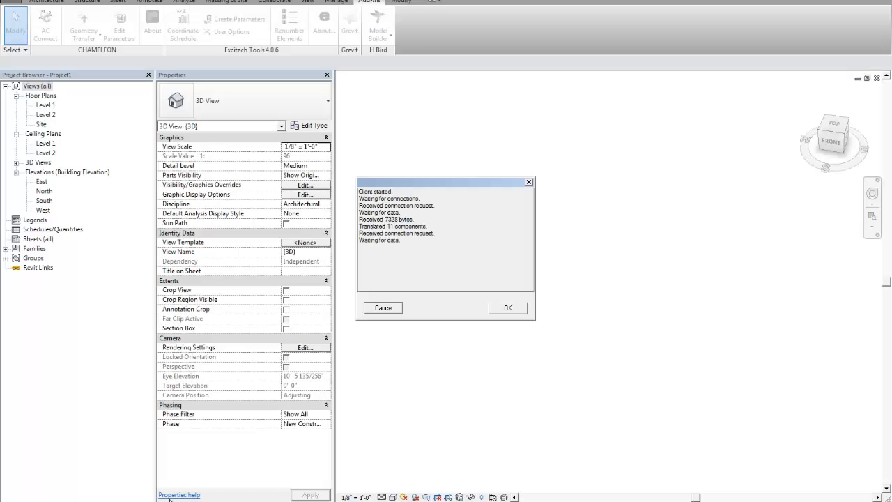
{"action": "left_click", "coordinate": [508, 309]}
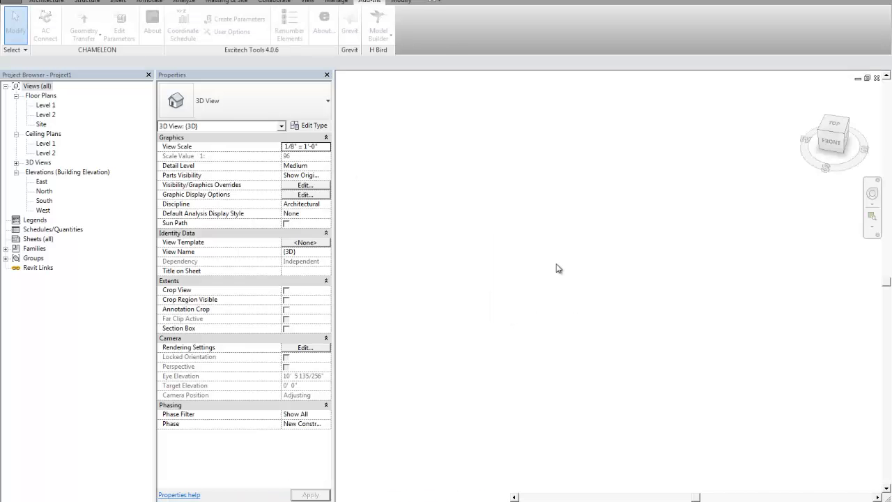
Zoom to fit the 3D view, select one tube arc, and set its type's Tube Radius to 2 inches
{"action": "right_click", "coordinate": [598, 187]}
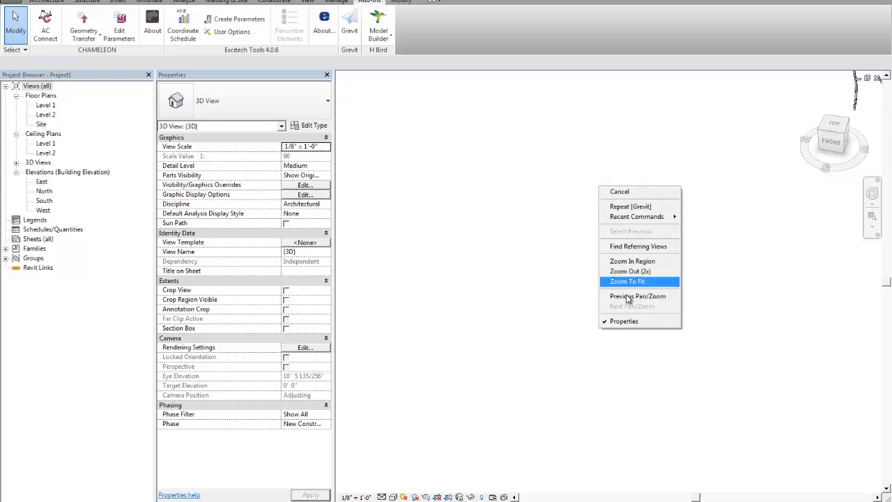
{"action": "left_click", "coordinate": [616, 282]}
{"action": "middle_click_drag", "start_coordinate": [614, 277], "coordinate": [655, 206], "text": "shift"}
{"action": "scroll", "coordinate": [725, 321], "scroll_direction": "up", "scroll_amount": 4}
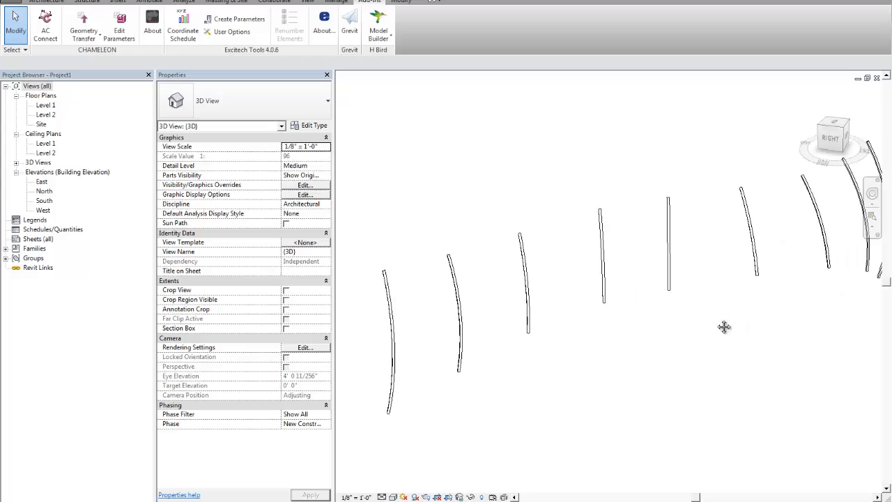
{"action": "scroll", "coordinate": [507, 333], "scroll_direction": "up", "scroll_amount": 2}
{"action": "scroll", "coordinate": [523, 219], "scroll_direction": "up", "scroll_amount": 2}
{"action": "left_click", "coordinate": [519, 249]}
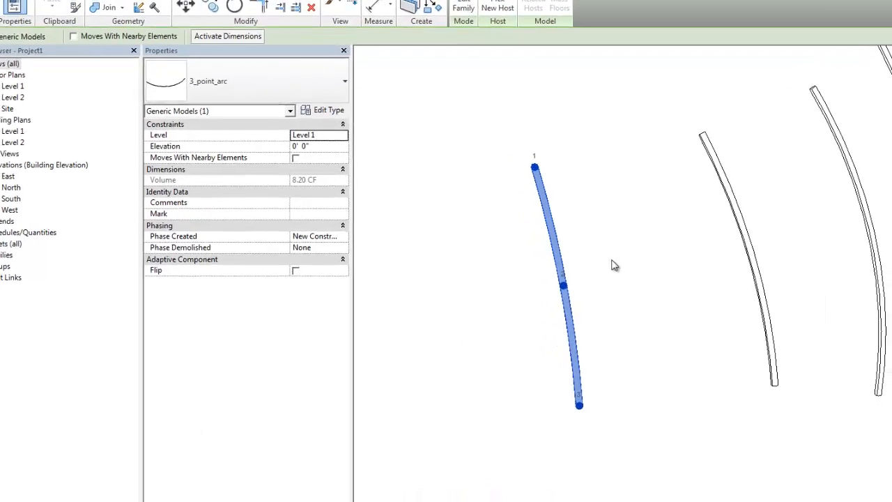
{"action": "middle_click_drag", "start_coordinate": [517, 282], "coordinate": [555, 270], "text": "shift"}
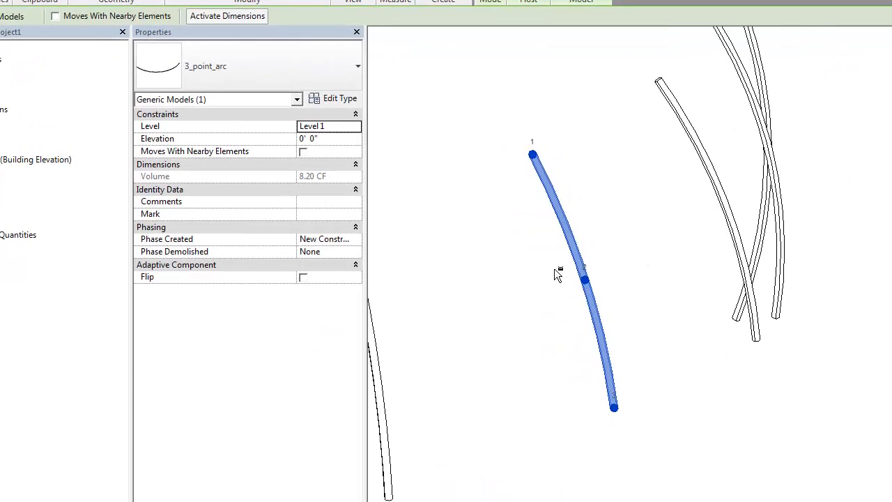
{"action": "left_click", "coordinate": [333, 99]}
{"action": "left_click_drag", "start_coordinate": [548, 63], "coordinate": [370, 54]}
{"action": "left_click", "coordinate": [392, 189]}
{"action": "left_click", "coordinate": [393, 189]}
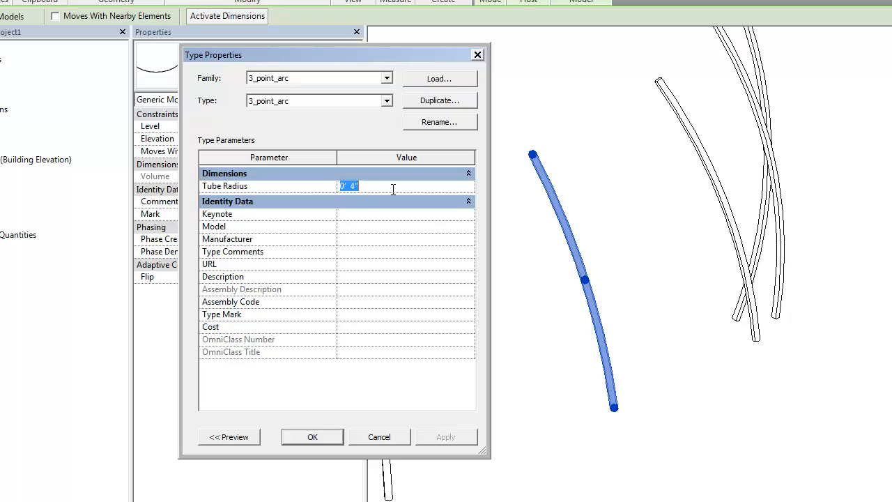
{"action": "type", "text": "2"}
{"action": "key", "text": "Return"}
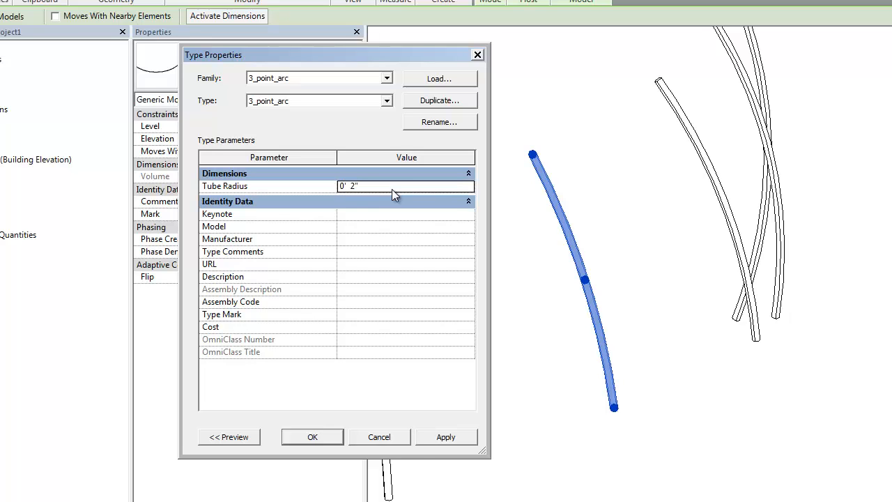
{"action": "left_click", "coordinate": [446, 439]}
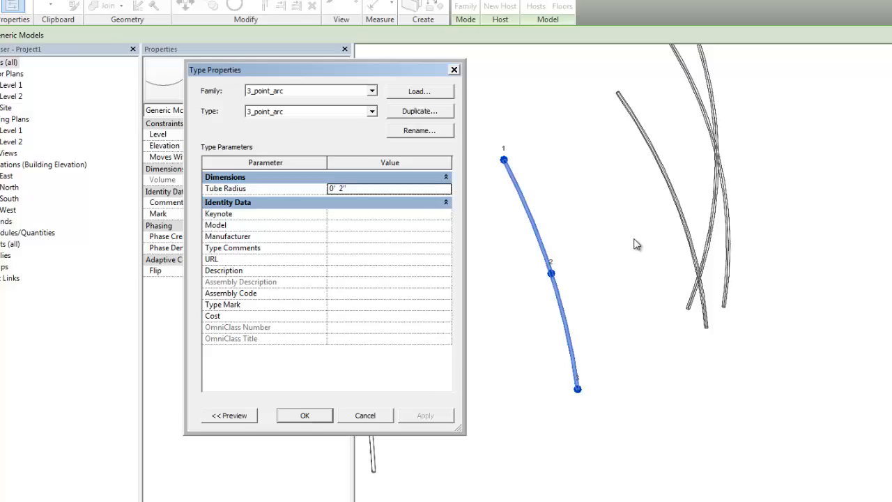
{"action": "left_click", "coordinate": [301, 416]}
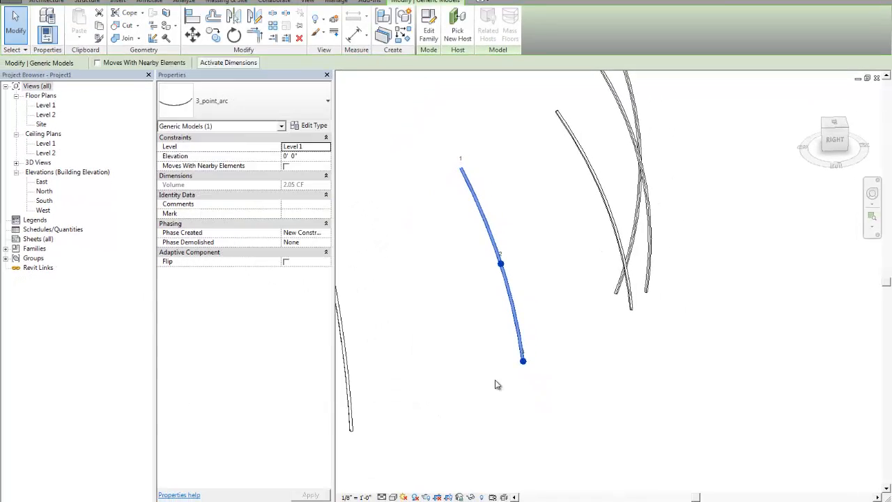
Orbit and zoom around the 3D view to inspect the updated tube arcs
{"action": "left_click", "coordinate": [548, 414]}
{"action": "scroll", "coordinate": [592, 384], "scroll_direction": "down", "scroll_amount": 3}
{"action": "middle_click_drag", "start_coordinate": [568, 343], "coordinate": [628, 302], "text": "shift"}
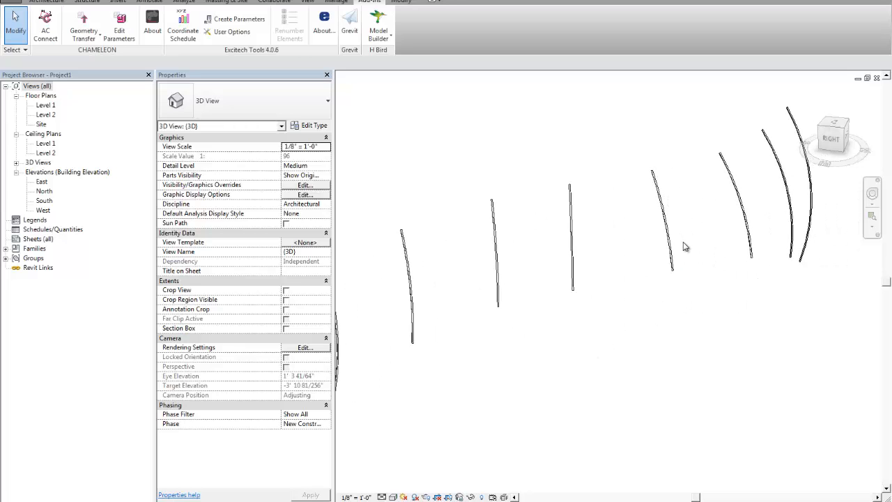
{"action": "middle_click_drag", "start_coordinate": [684, 246], "coordinate": [624, 278]}
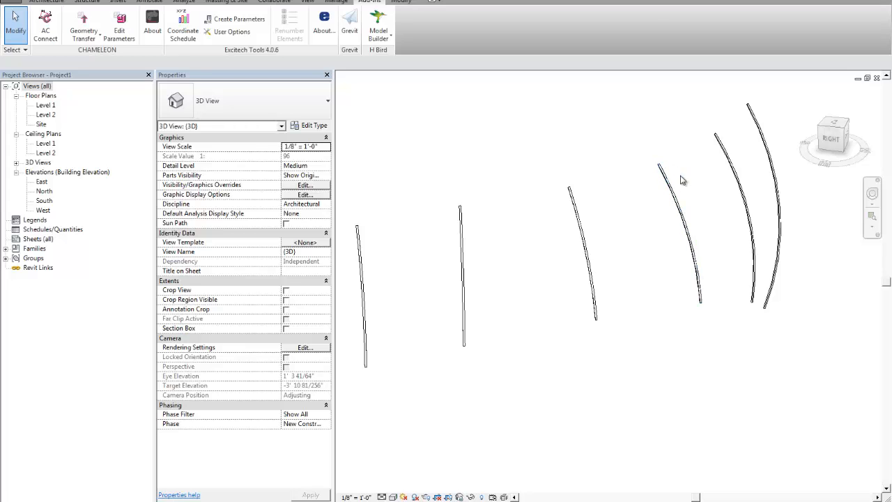
{"action": "left_click", "coordinate": [703, 283]}
{"action": "middle_click_drag", "start_coordinate": [609, 275], "coordinate": [560, 286]}
{"action": "scroll", "coordinate": [599, 257], "scroll_direction": "up", "scroll_amount": 1}
{"action": "middle_click_drag", "start_coordinate": [599, 258], "coordinate": [620, 275]}
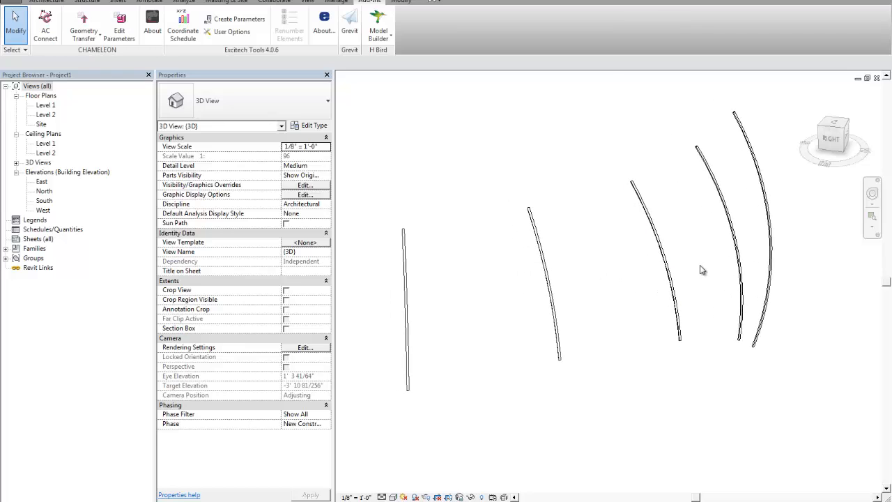
{"action": "mouse_move", "coordinate": [701, 272]}
{"action": "middle_mouse_down", "text": "shift"}
{"action": "mouse_move", "coordinate": [677, 281]}
{"action": "mouse_move", "coordinate": [687, 269]}
{"action": "middle_mouse_up", "text": "shift"}
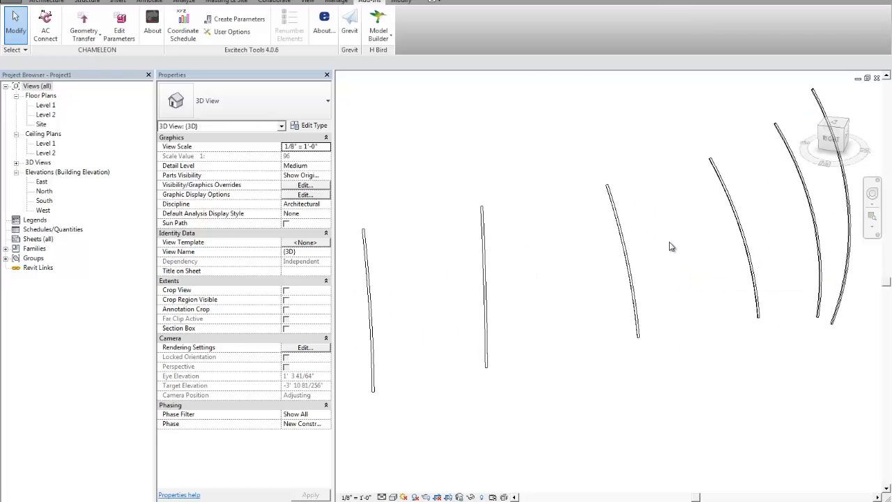